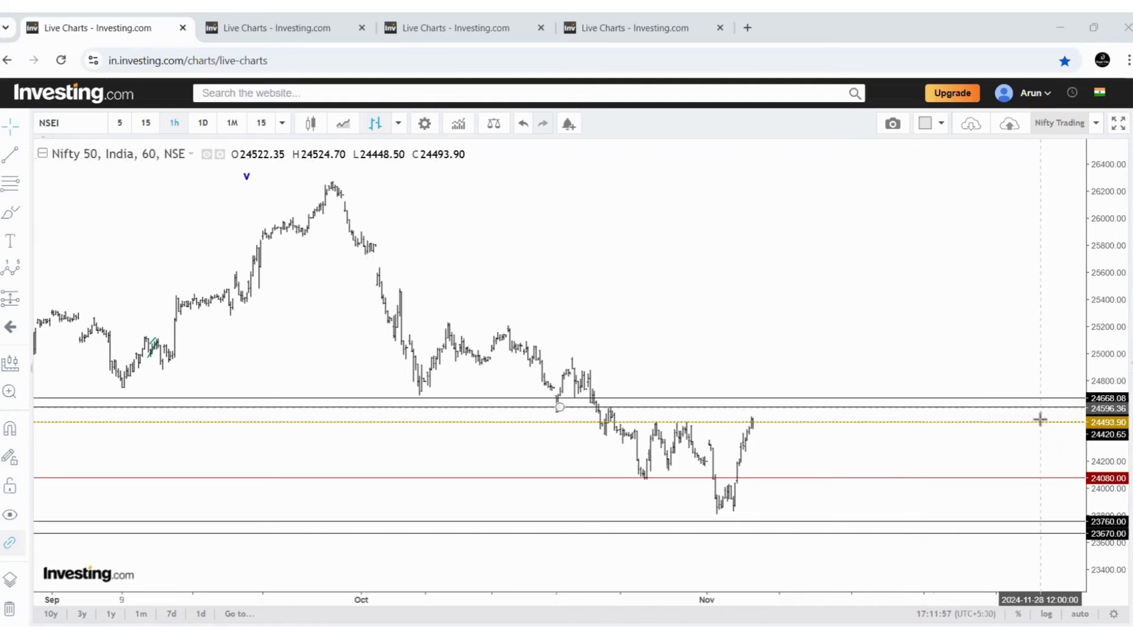
# Step: Review the hourly Bank Nifty and Nifty 50 charts, and compare the saved post about the 24080 level with the Nifty chart
pyautogui.click(331, 20)
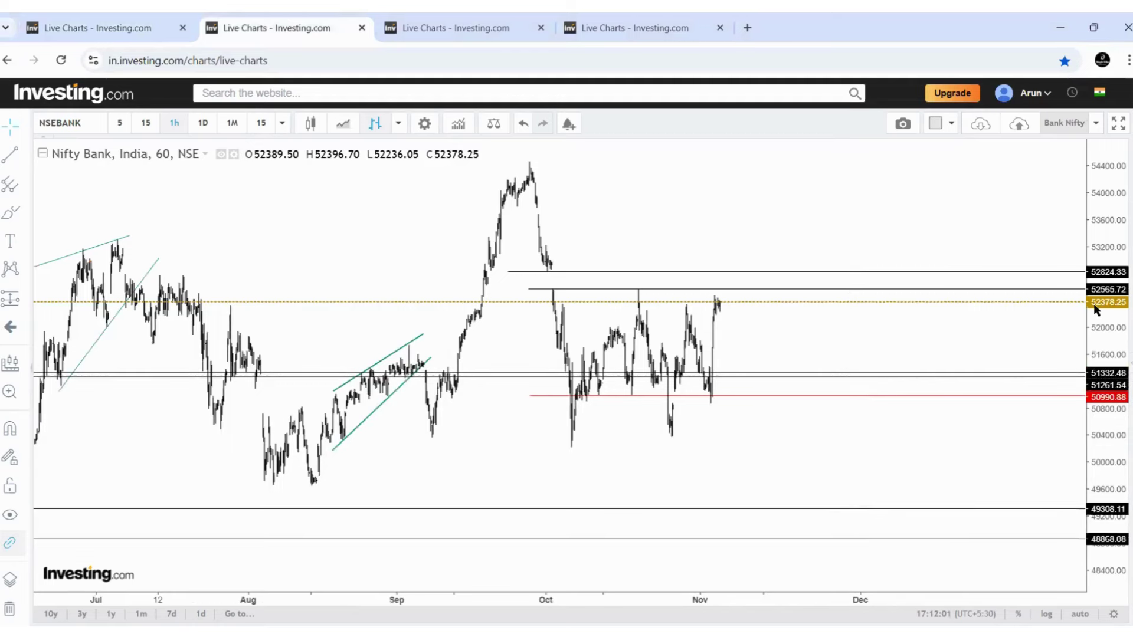
pyautogui.click(161, 12)
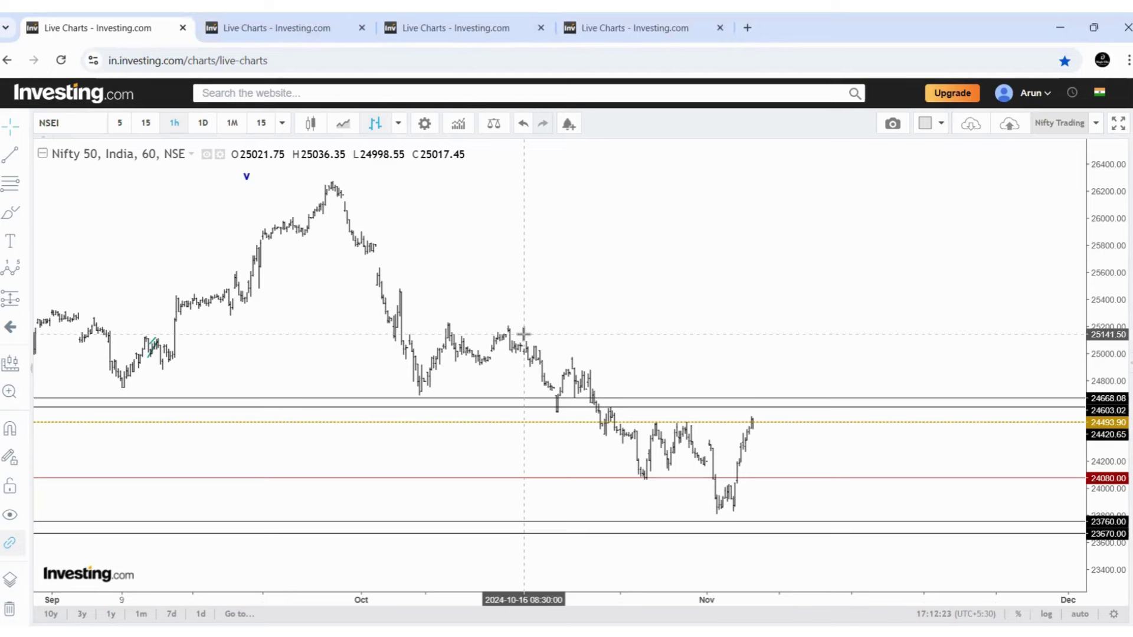
pyautogui.hotkey('alt', 'Tab')
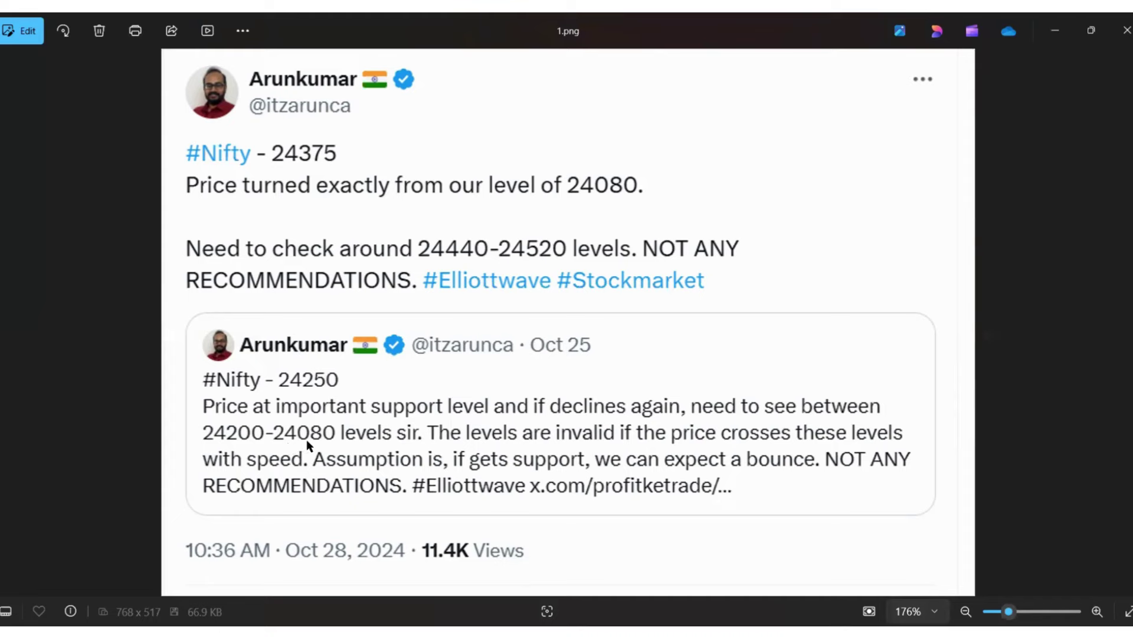
pyautogui.hotkey('alt', 'Tab')
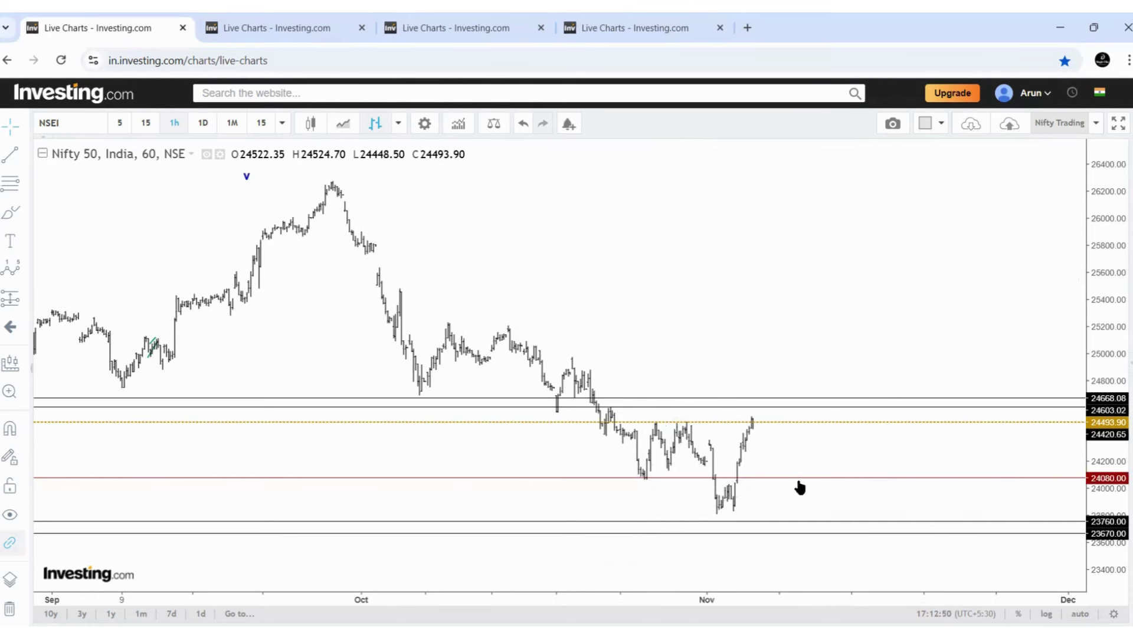
pyautogui.click(648, 479)
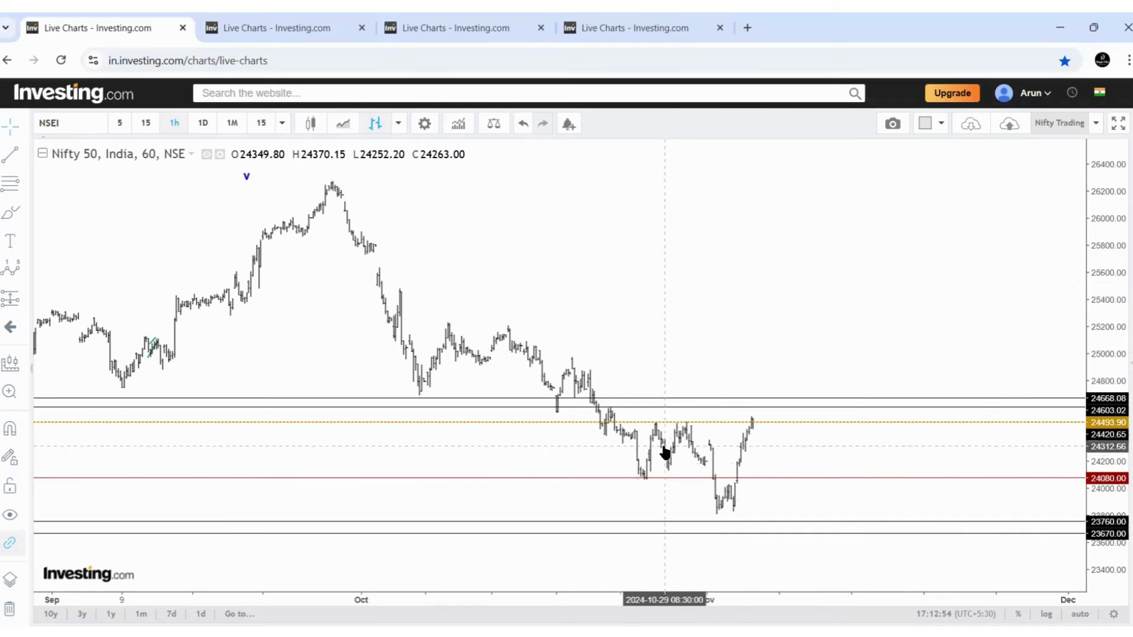
# Step: Draw a falling five-wave Elliott impulse on the Nifty chart from about 25219 in early October to about 24057 in late October
pyautogui.click(12, 271)
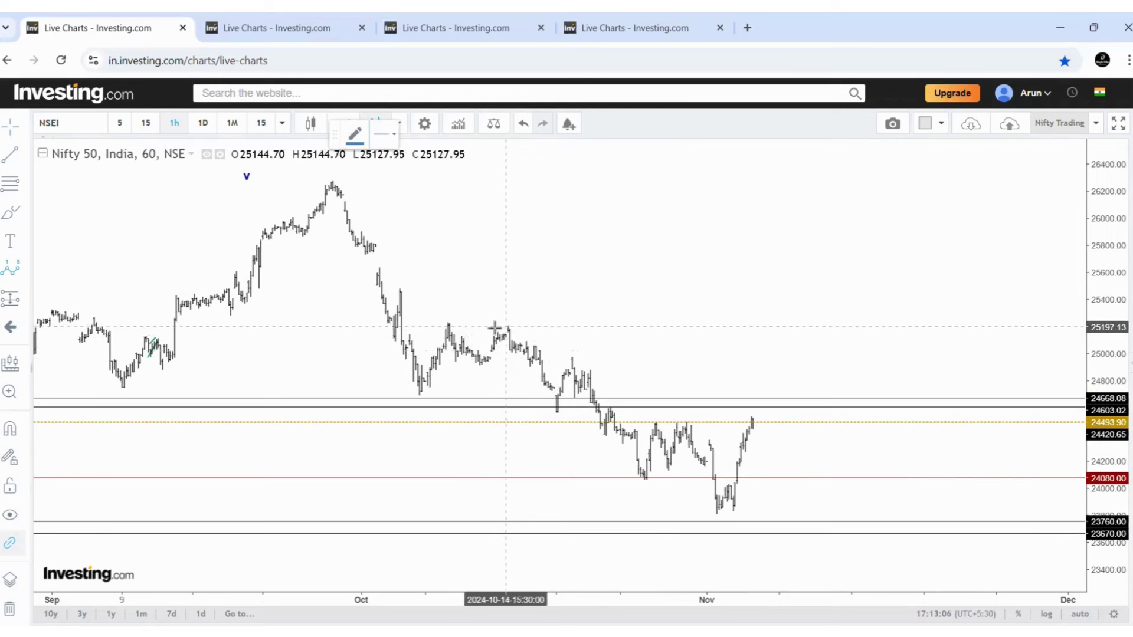
pyautogui.click(446, 323)
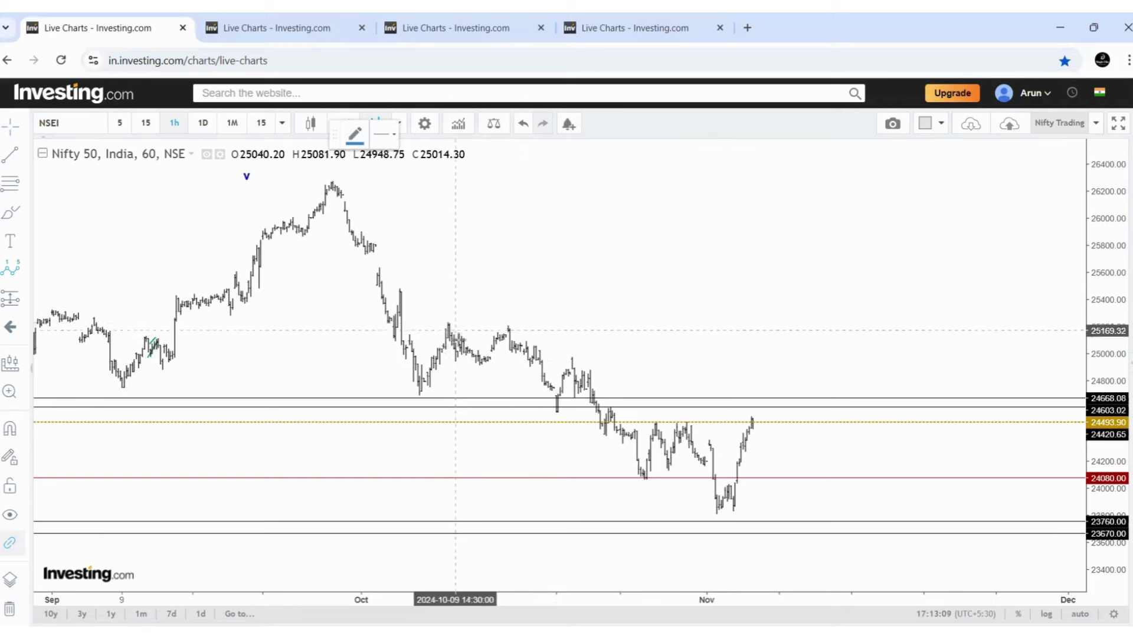
pyautogui.click(485, 368)
pyautogui.click(508, 332)
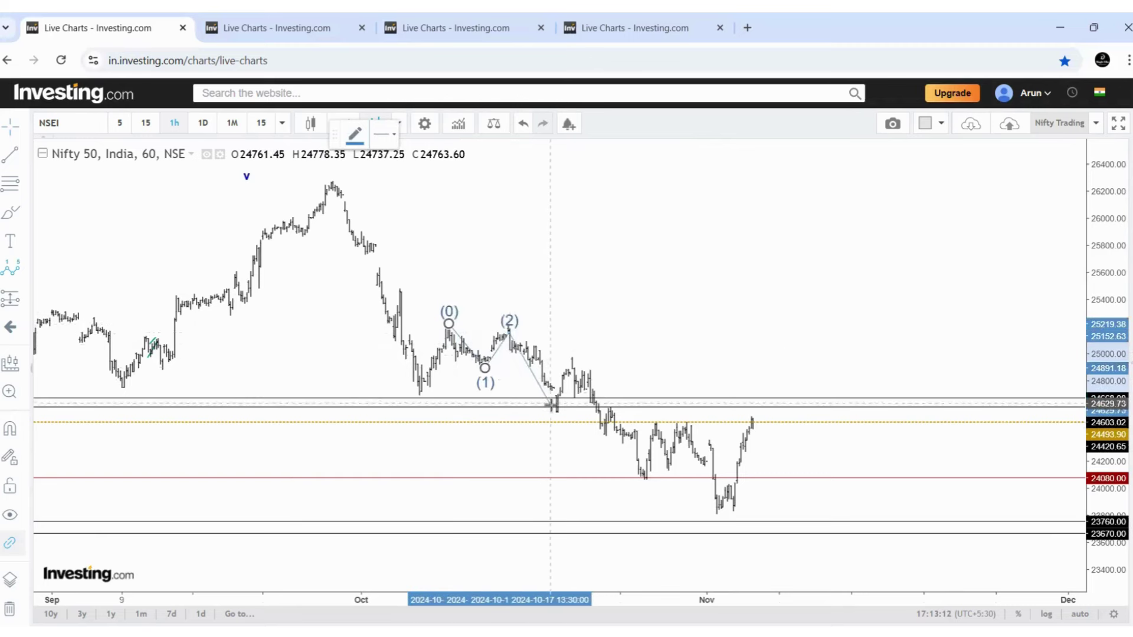
pyautogui.click(550, 405)
pyautogui.click(565, 366)
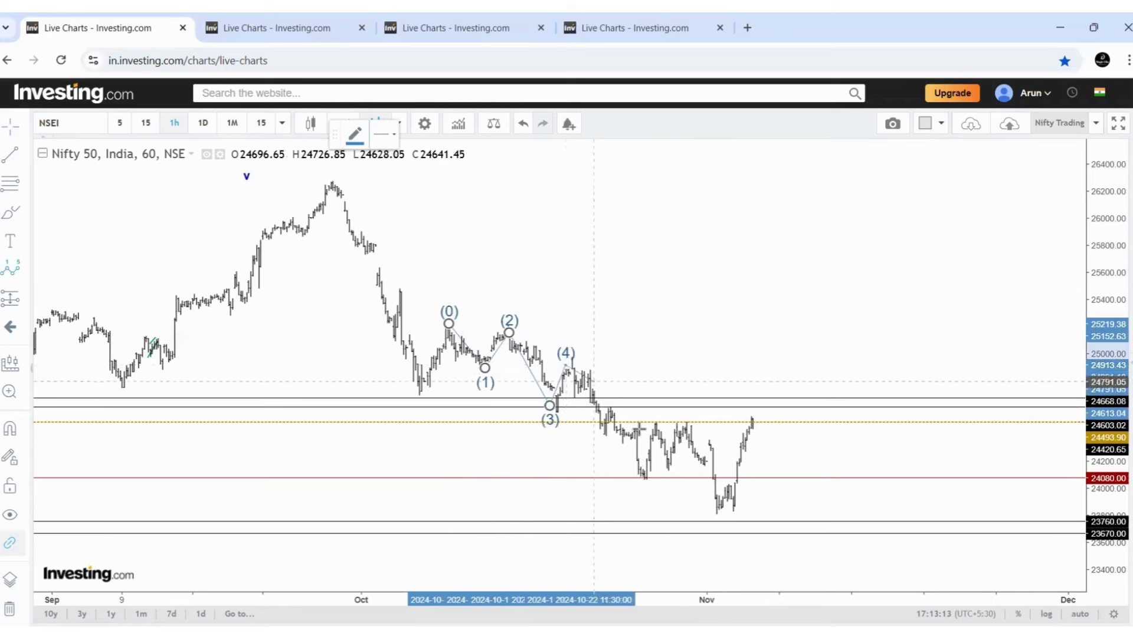
pyautogui.click(647, 482)
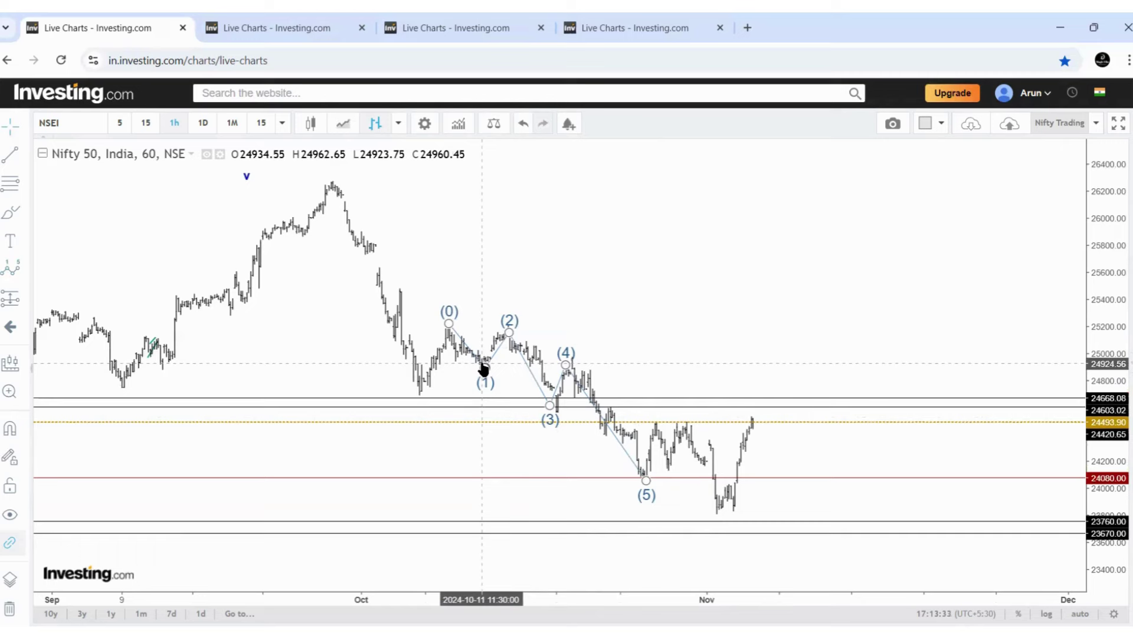
# Step: Delete the five-wave Elliott impulse drawn from the early October high
pyautogui.click(565, 362)
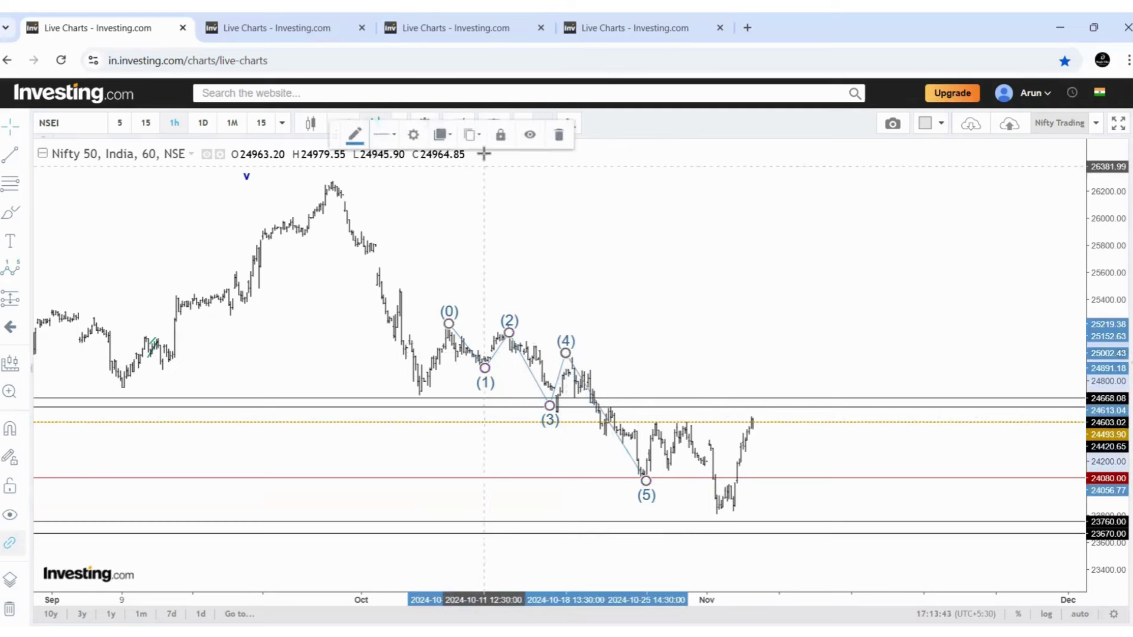
pyautogui.click(561, 137)
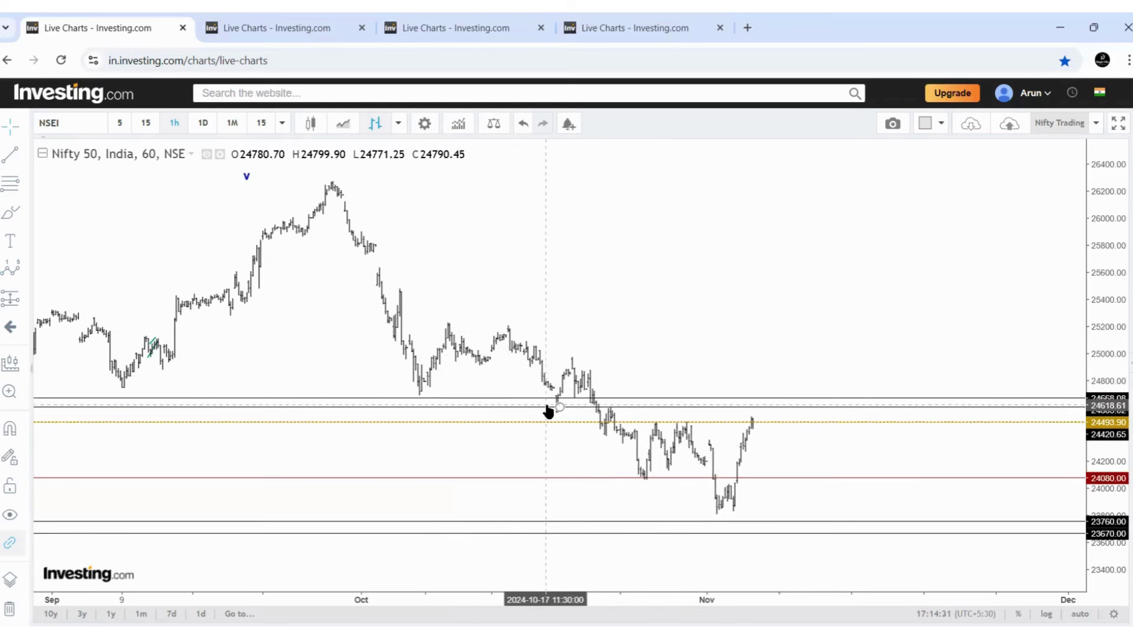
# Step: Draw a falling five-wave Elliott impulse from the mid-October high at about 25186 to the early November low at about 23779
pyautogui.click(659, 407)
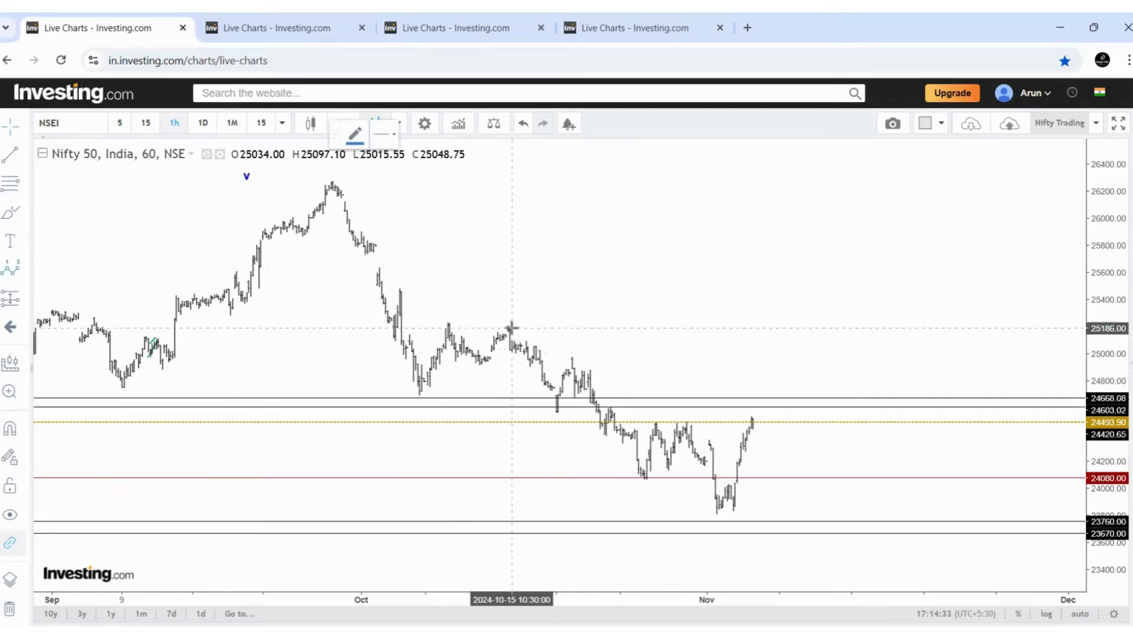
pyautogui.click(511, 328)
pyautogui.click(547, 407)
pyautogui.click(568, 359)
pyautogui.click(644, 481)
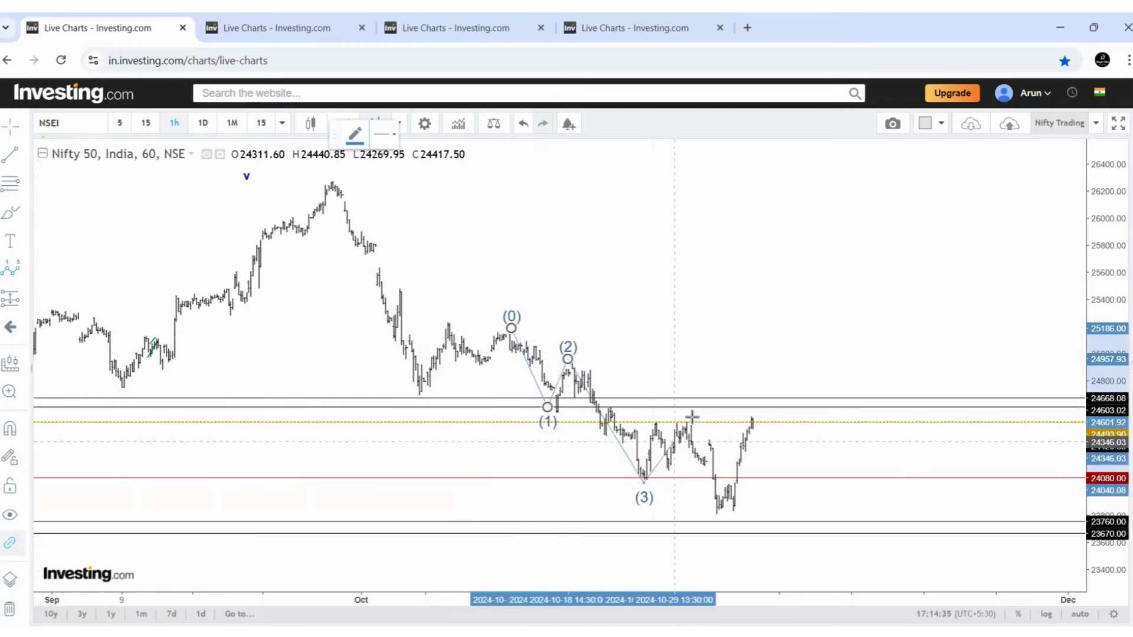
pyautogui.click(685, 421)
pyautogui.click(730, 519)
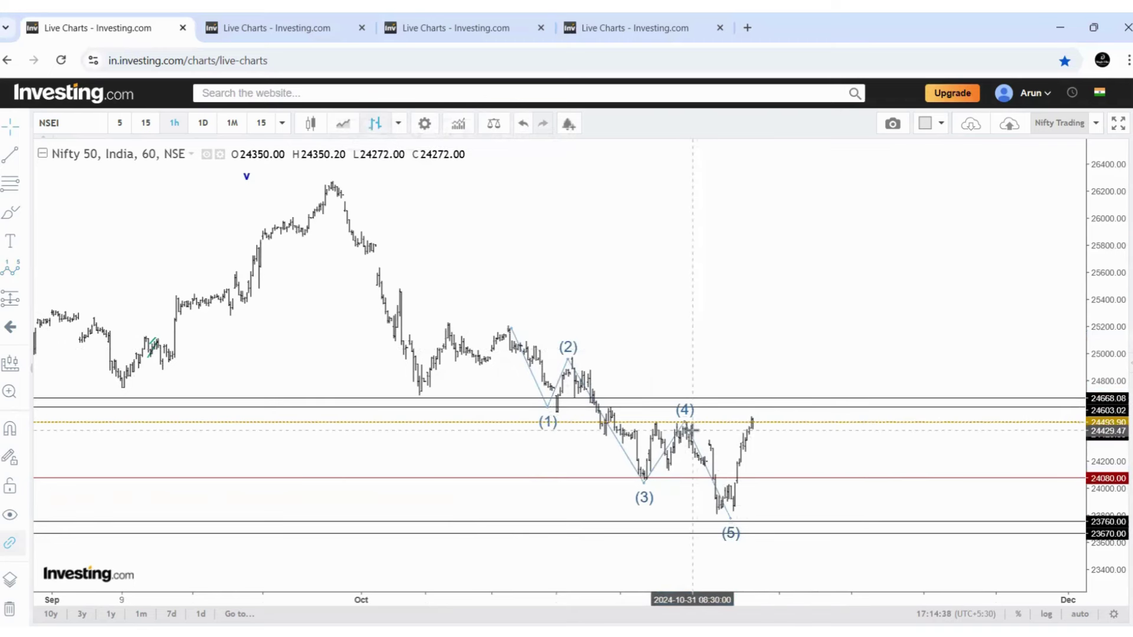
pyautogui.hotkey('alt', 'Tab')
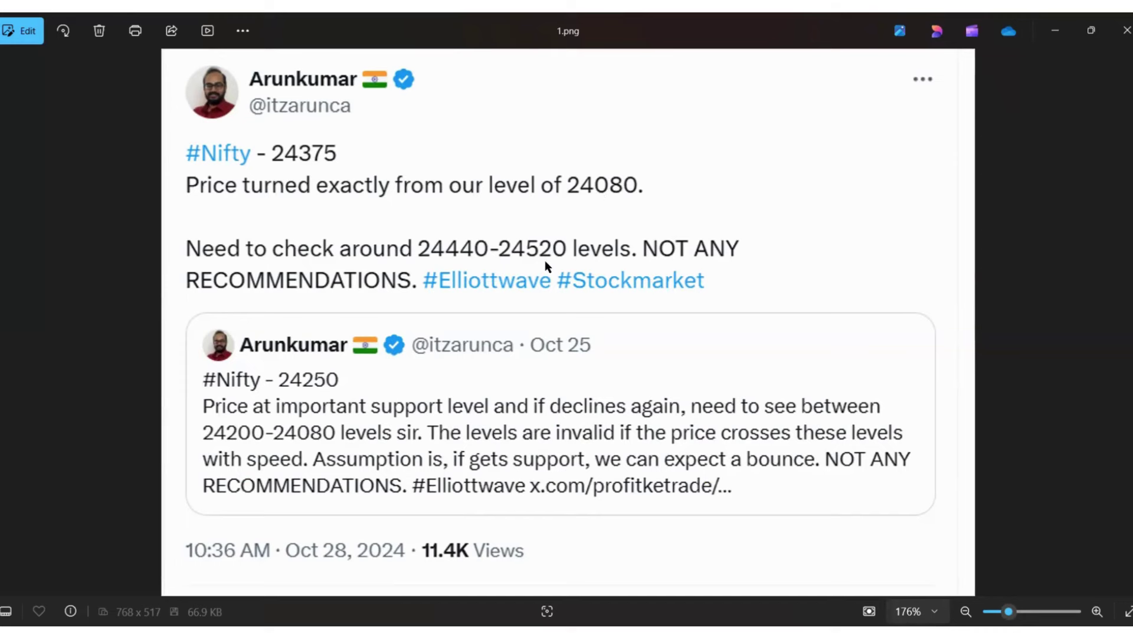
pyautogui.hotkey('alt', 'Tab')
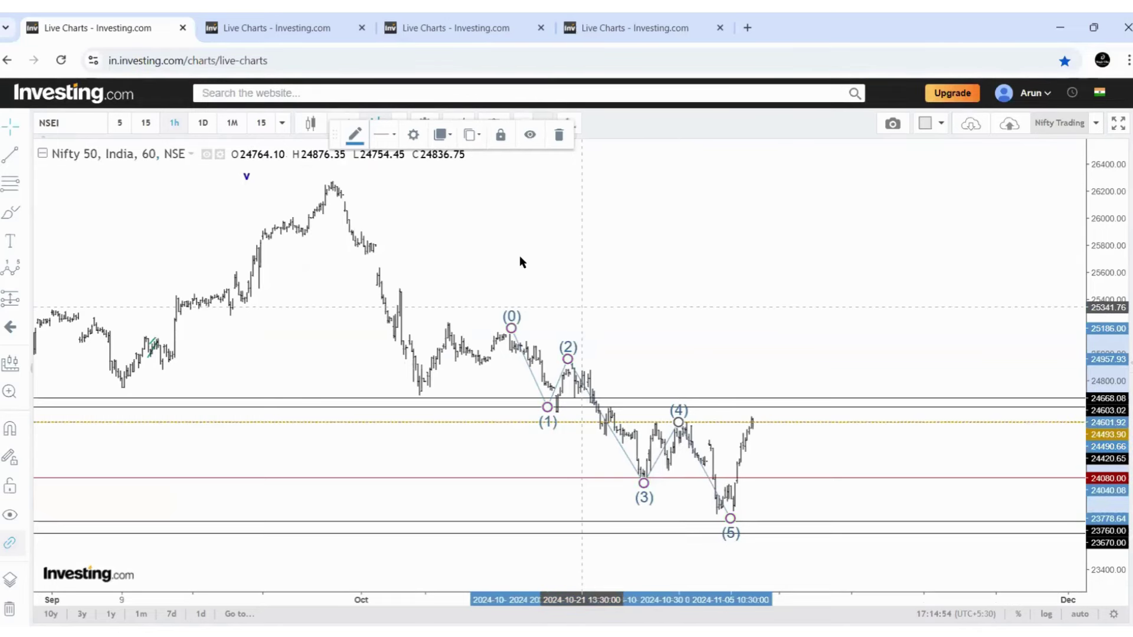
pyautogui.hotkey('alt', 'Tab')
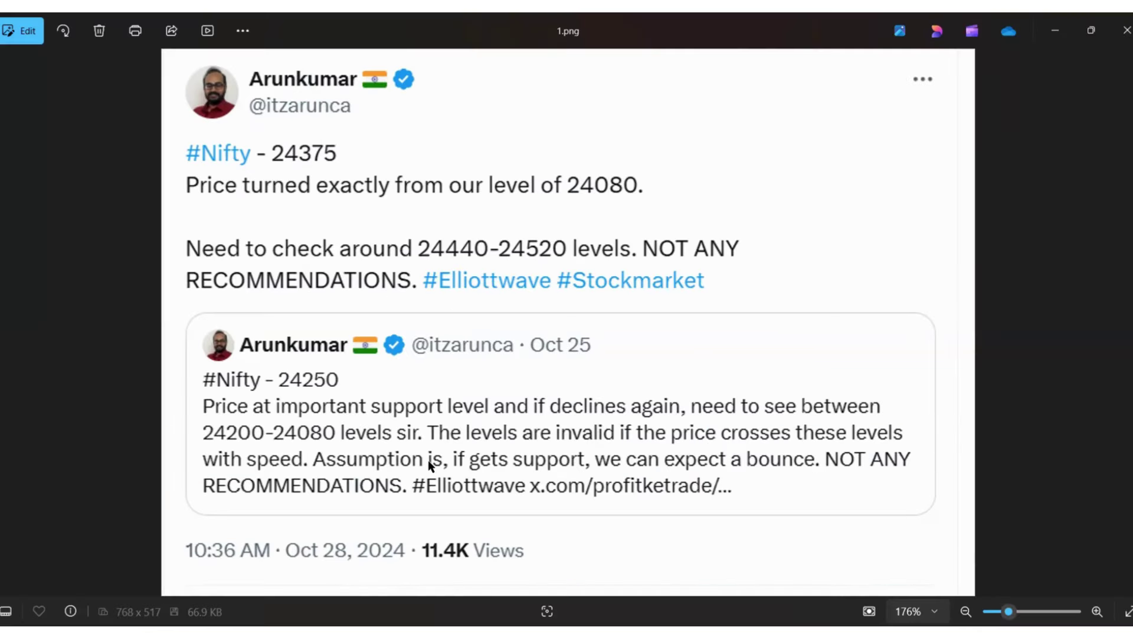
pyautogui.hotkey('alt', 'Tab')
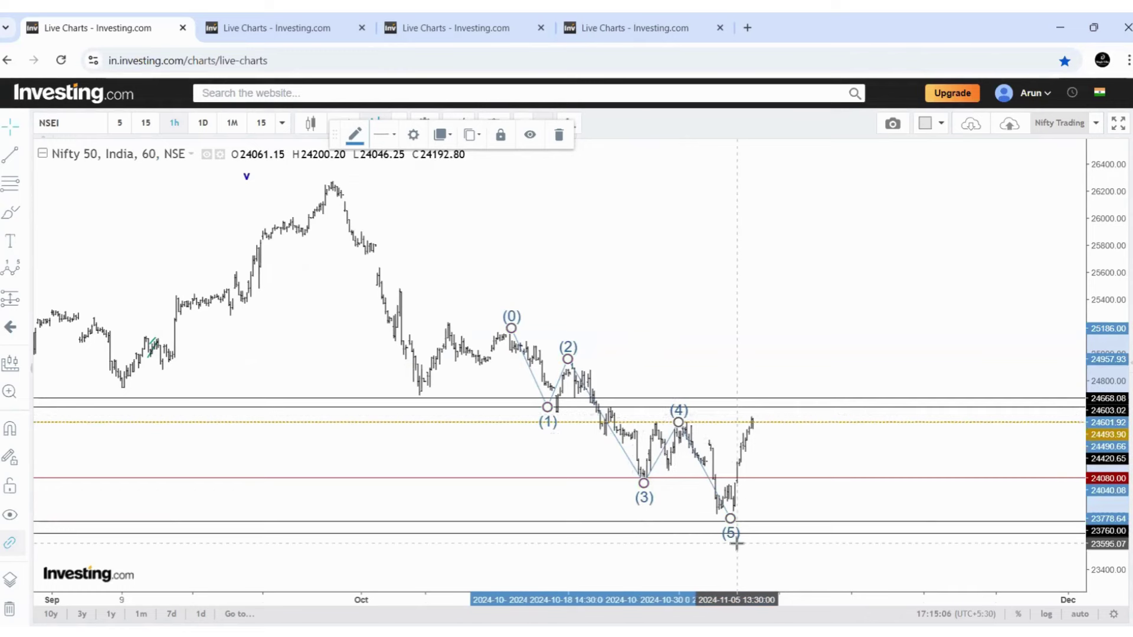
pyautogui.hotkey('alt', 'Tab')
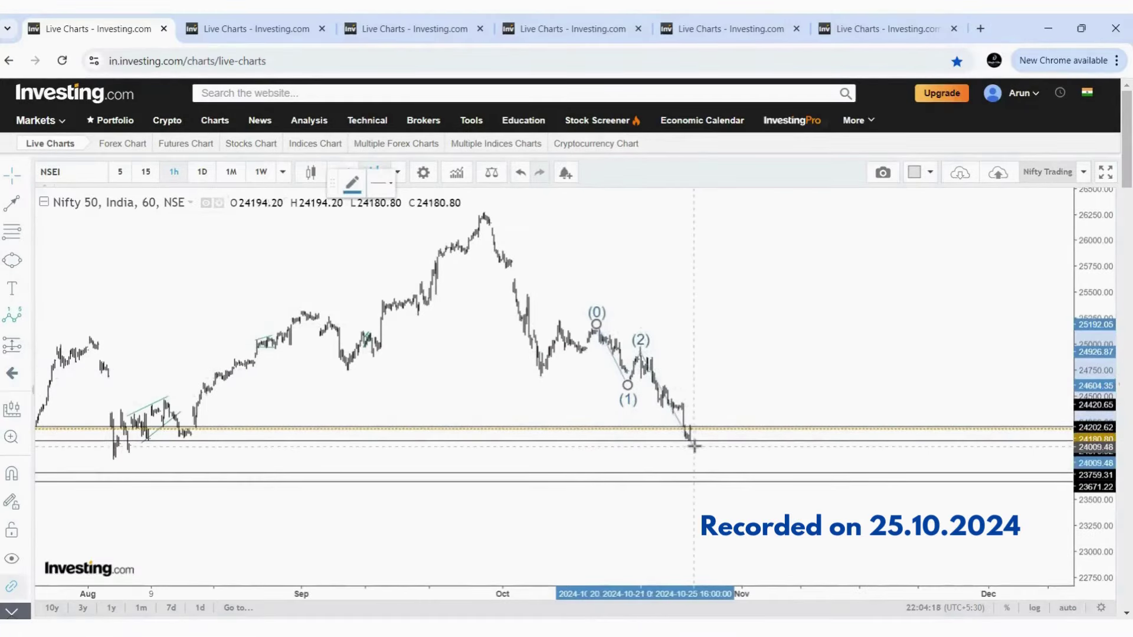
# Step: Complete the falling Elliott count with wave (3) at about 24009, wave (4) at about 24232 and wave (5) at about 23895
pyautogui.click(694, 446)
pyautogui.click(705, 424)
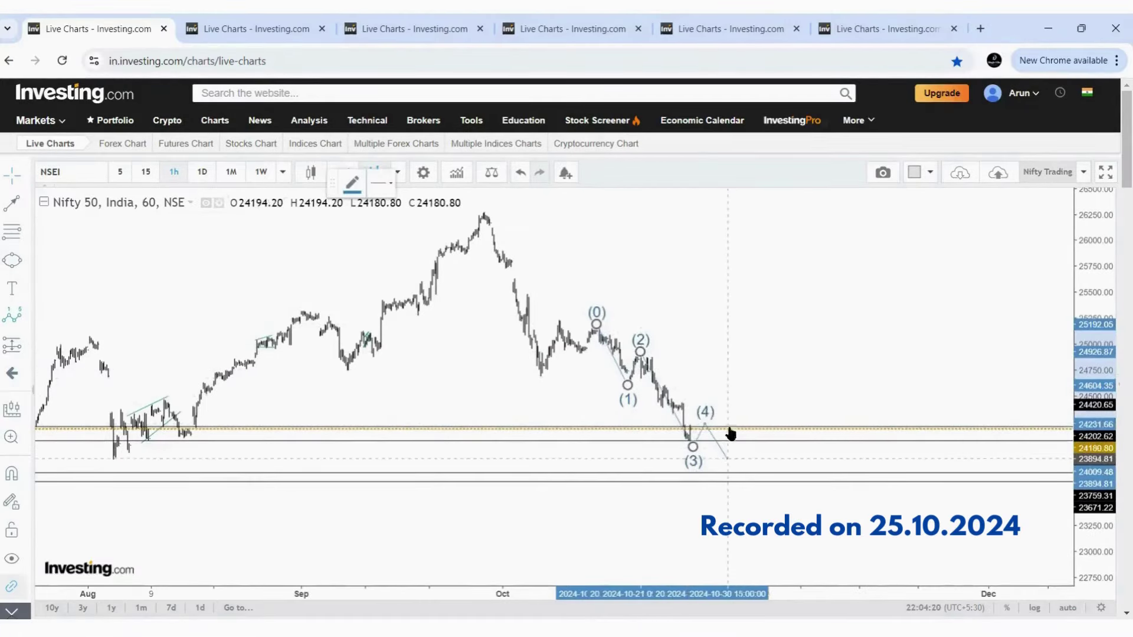
pyautogui.click(728, 459)
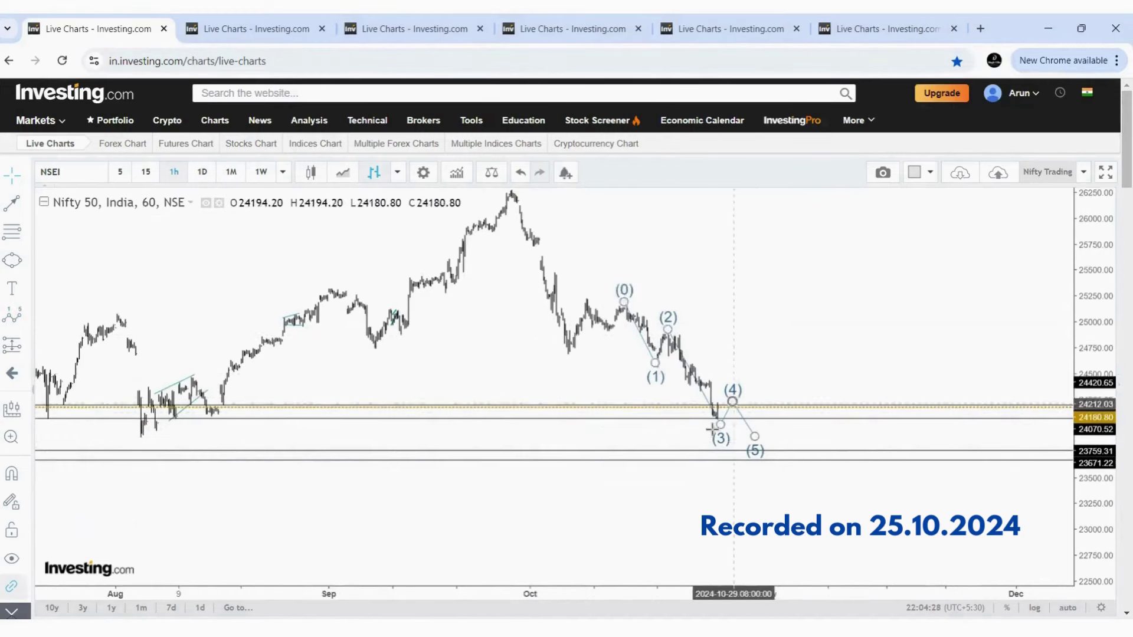
pyautogui.click(717, 411)
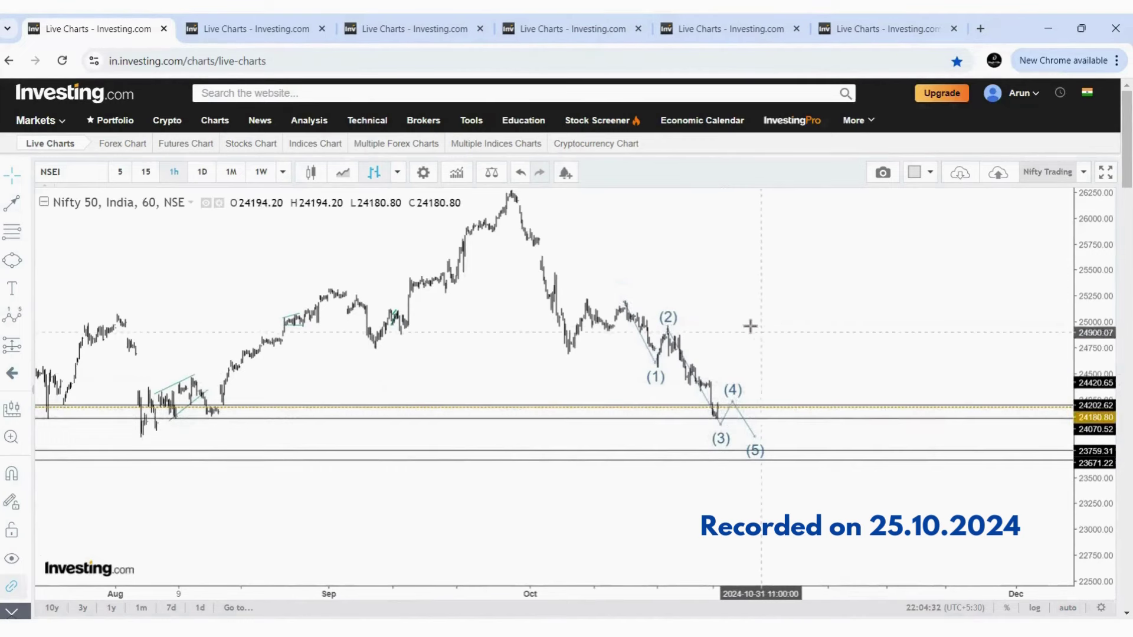
pyautogui.moveTo(734, 406); pyautogui.dragTo(738, 392)
pyautogui.moveTo(755, 437); pyautogui.dragTo(774, 453)
pyautogui.click(802, 331)
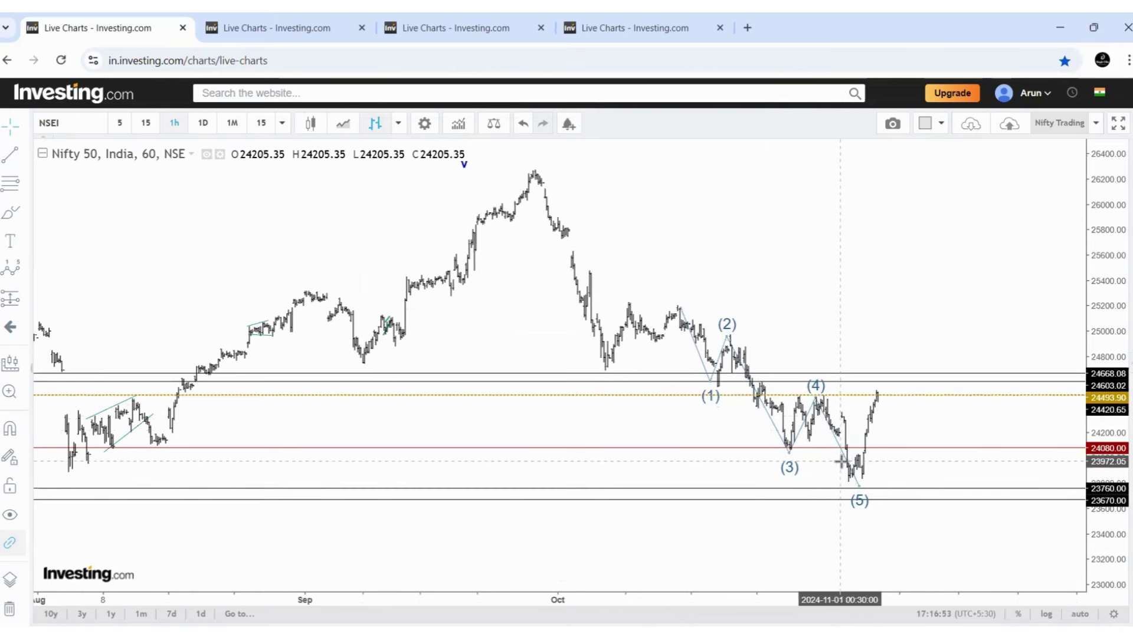
# Step: Review the saved earlier forecasts in 2.png, 3.png, 4.png and 5.png against the current hourly Nifty chart
pyautogui.hotkey('alt', 'Tab')
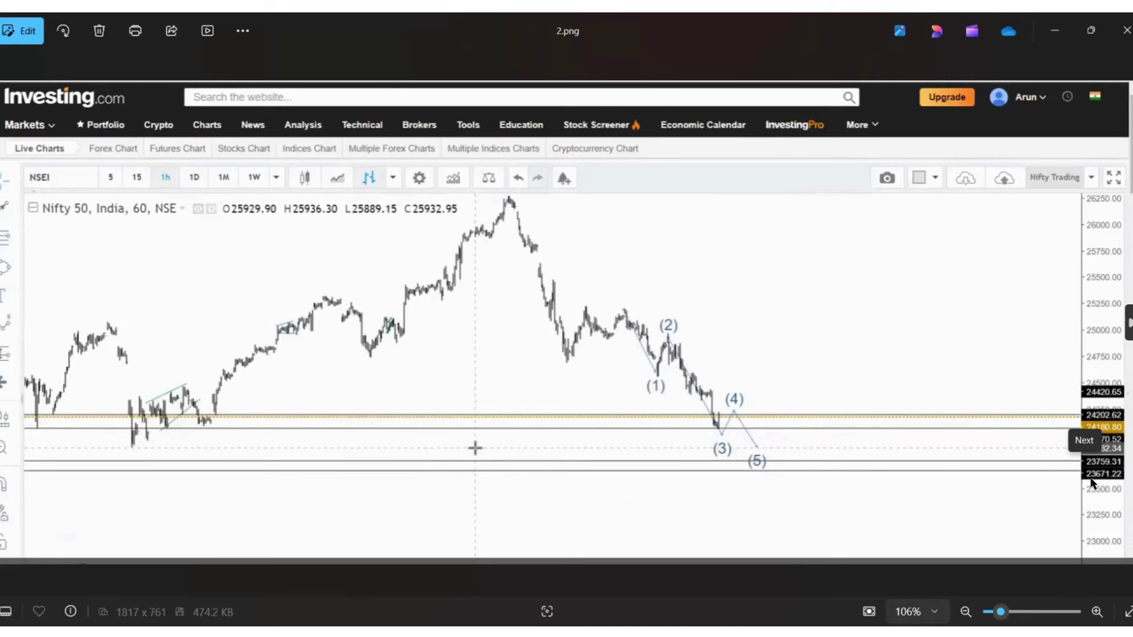
pyautogui.press('Right')
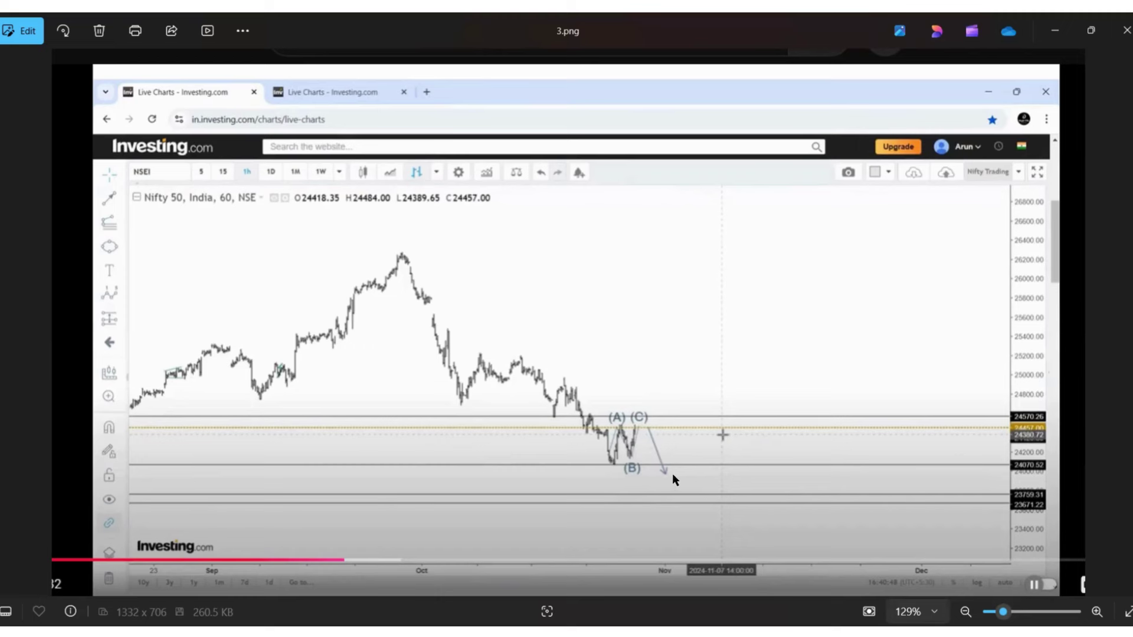
pyautogui.press('Right')
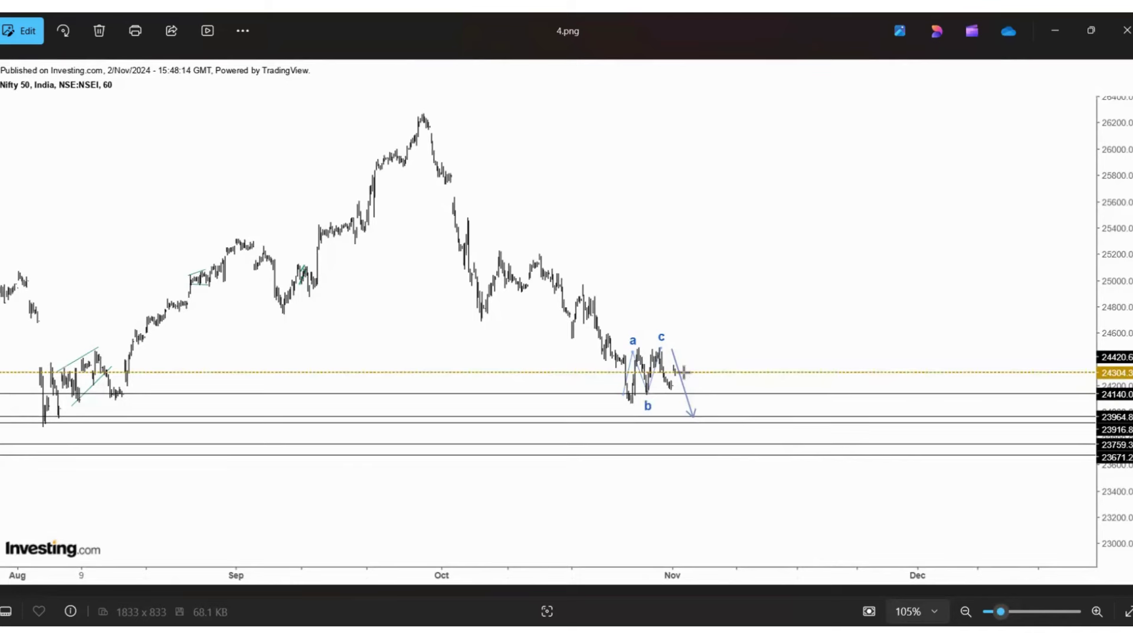
pyautogui.hotkey('alt', 'Tab')
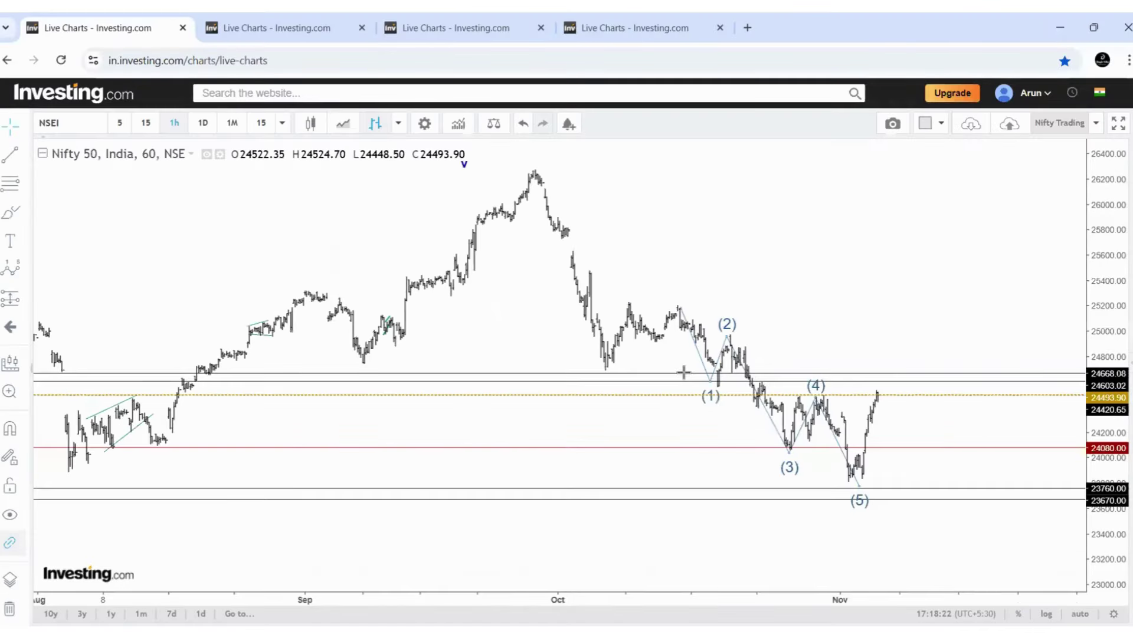
pyautogui.hotkey('alt', 'Tab')
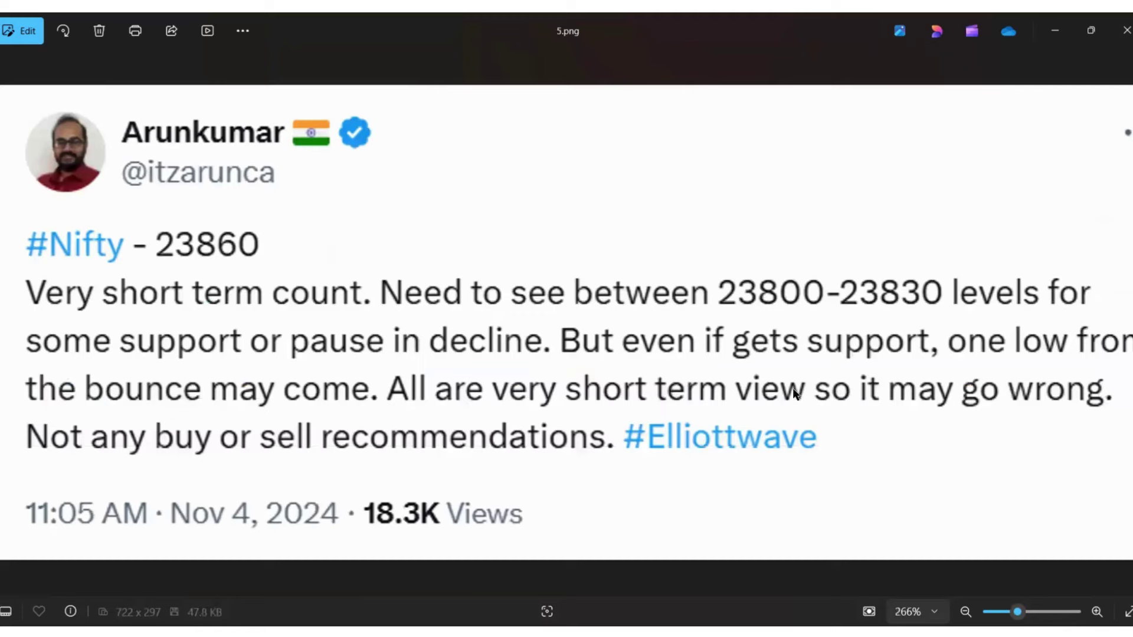
pyautogui.hotkey('alt', 'Tab')
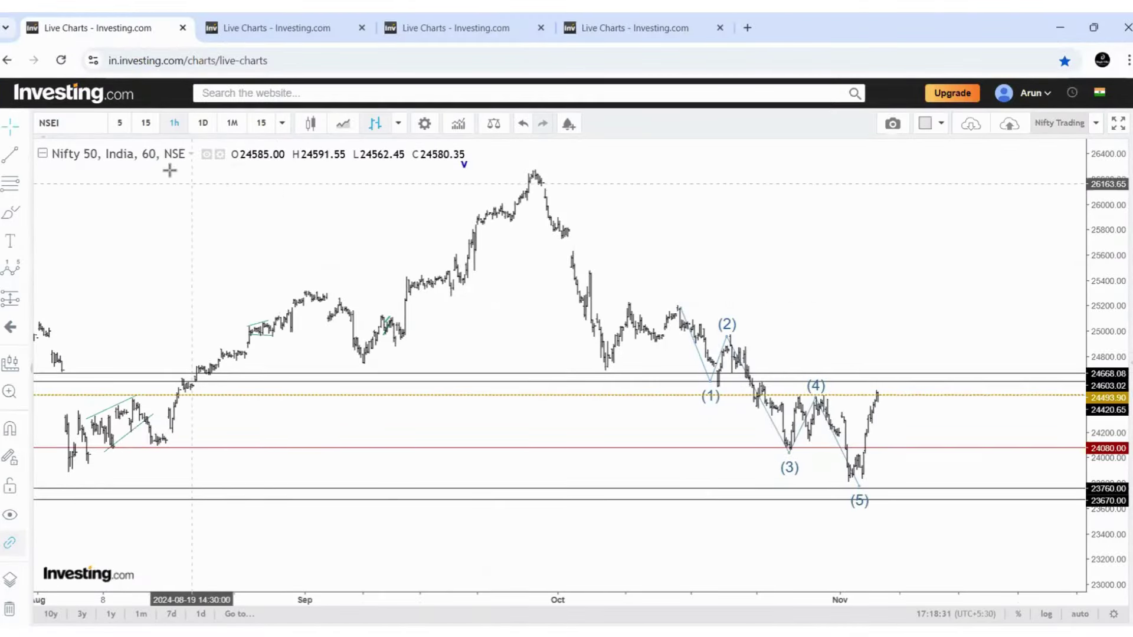
# Step: Show the Nifty 50 chart at the 15-minute interval and delete its five-wave Elliott count
pyautogui.click(146, 123)
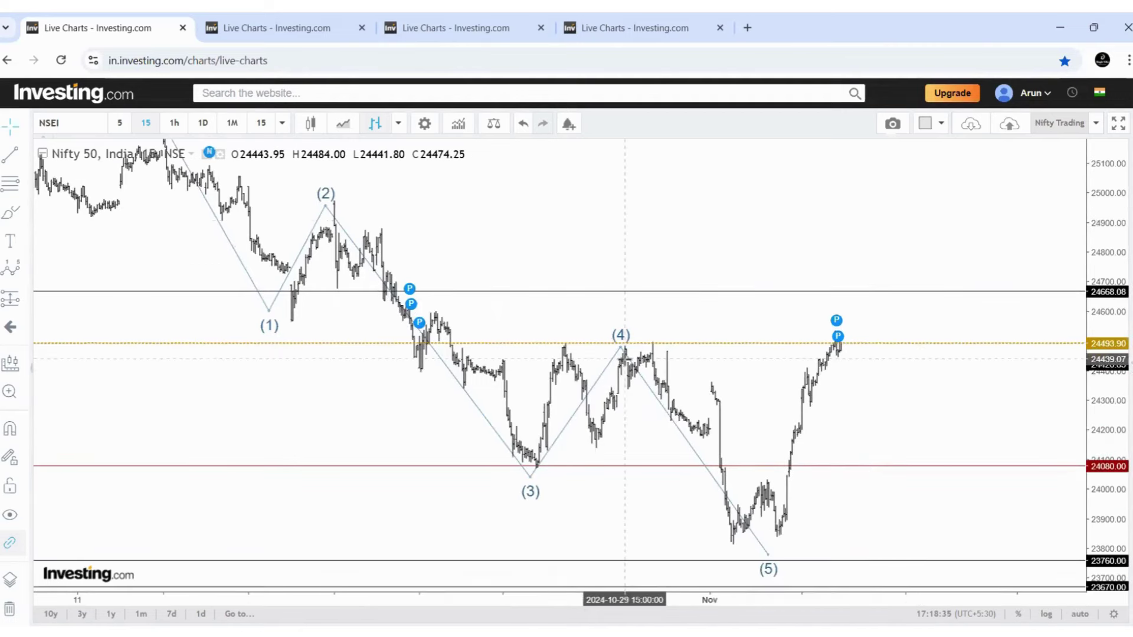
pyautogui.click(320, 217)
pyautogui.click(559, 135)
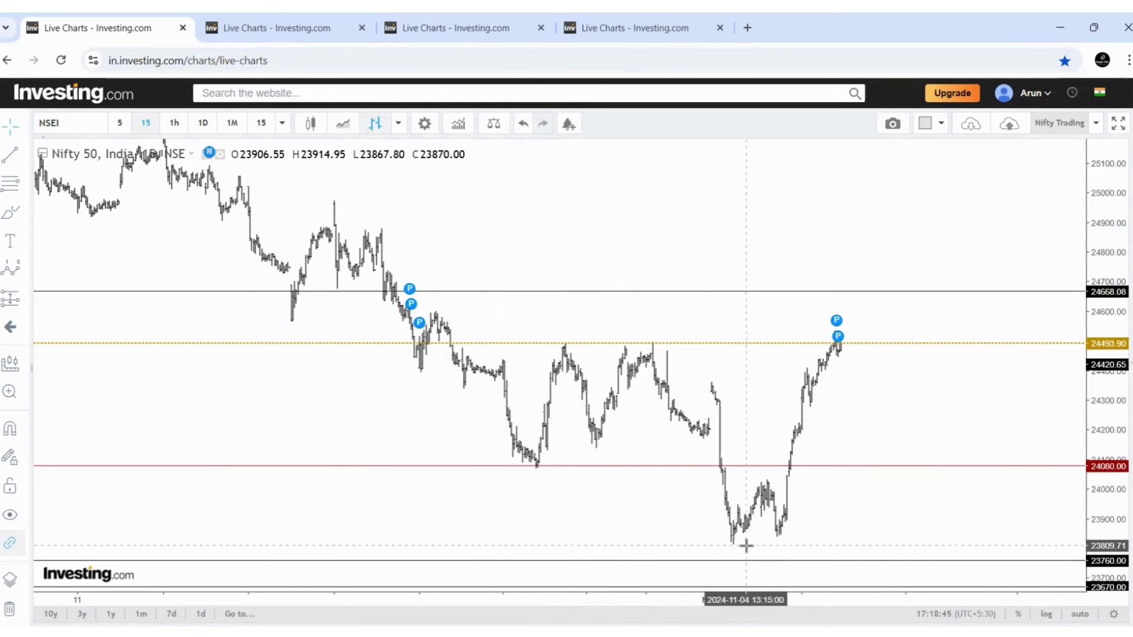
# Step: Add the Relative Strength Index indicator to the 15-minute Nifty 50 chart
pyautogui.click(605, 571)
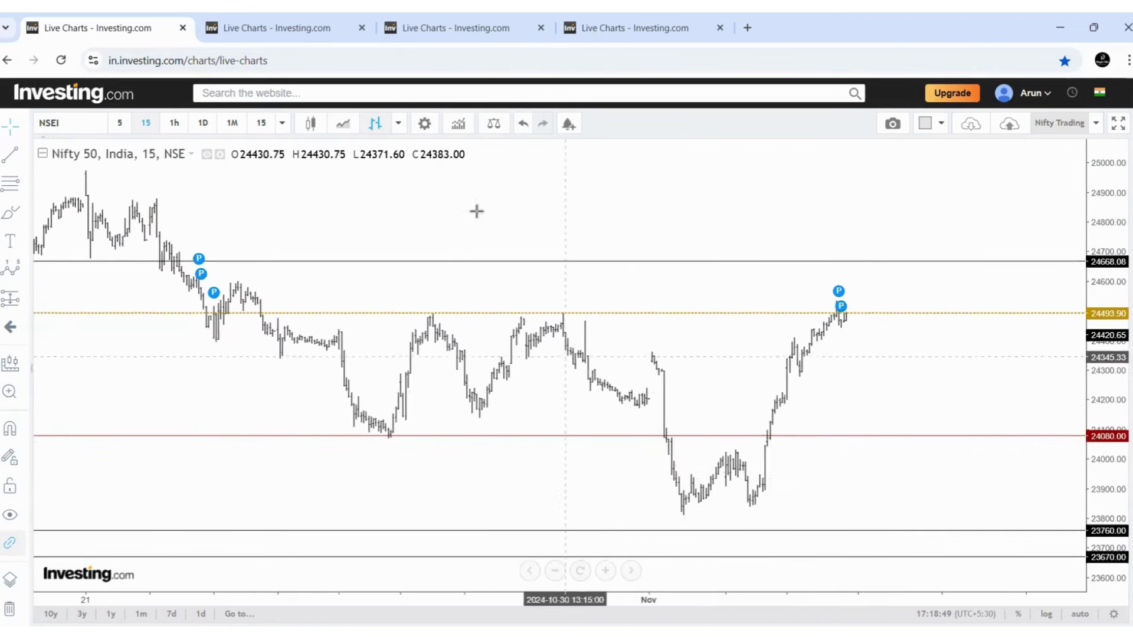
pyautogui.click(462, 121)
pyautogui.write('rsi')
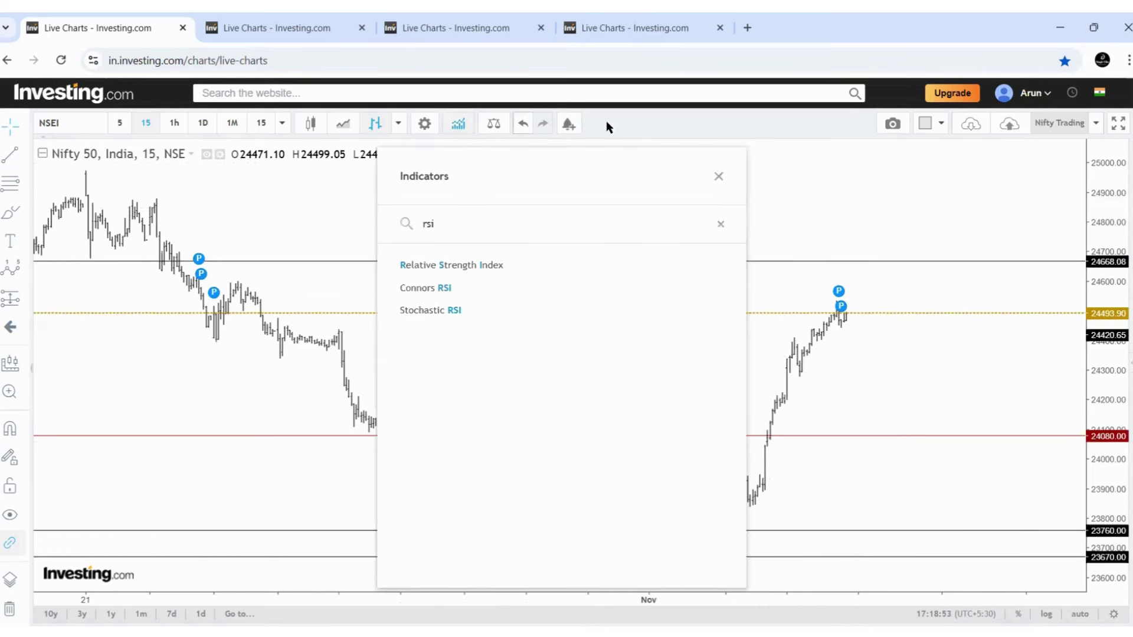
pyautogui.click(526, 267)
pyautogui.press('Escape')
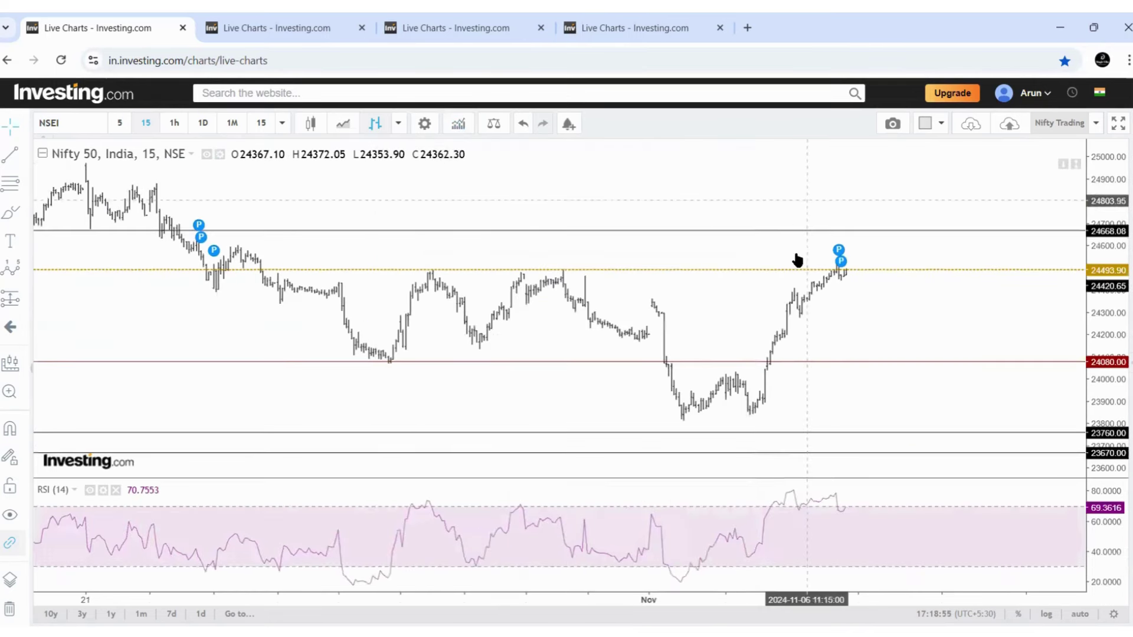
pyautogui.click(683, 423)
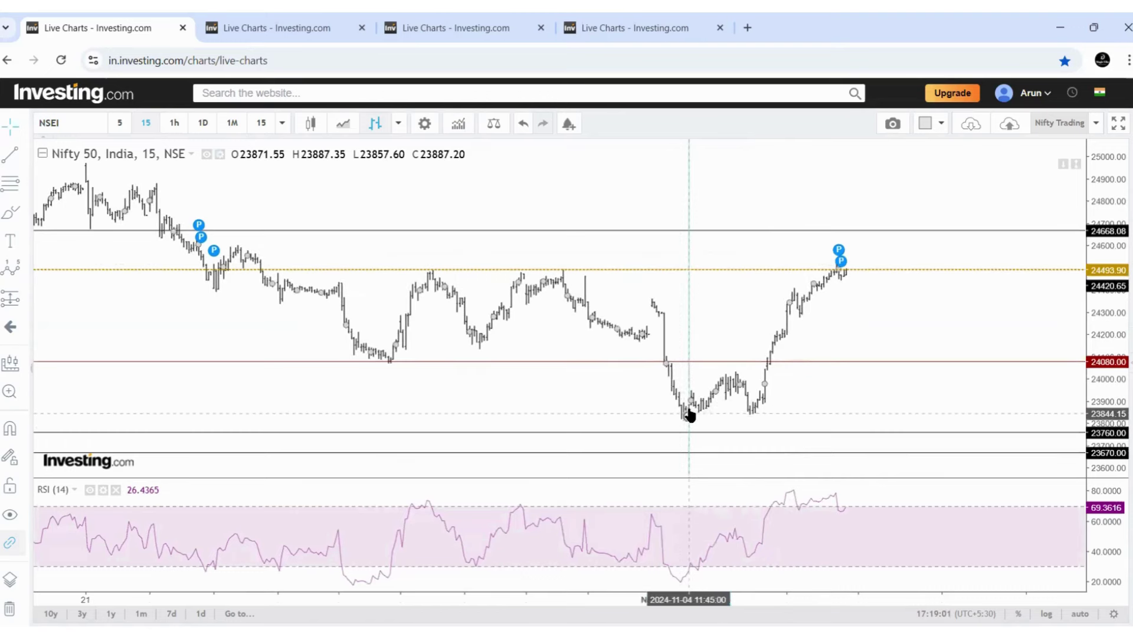
pyautogui.click(686, 415)
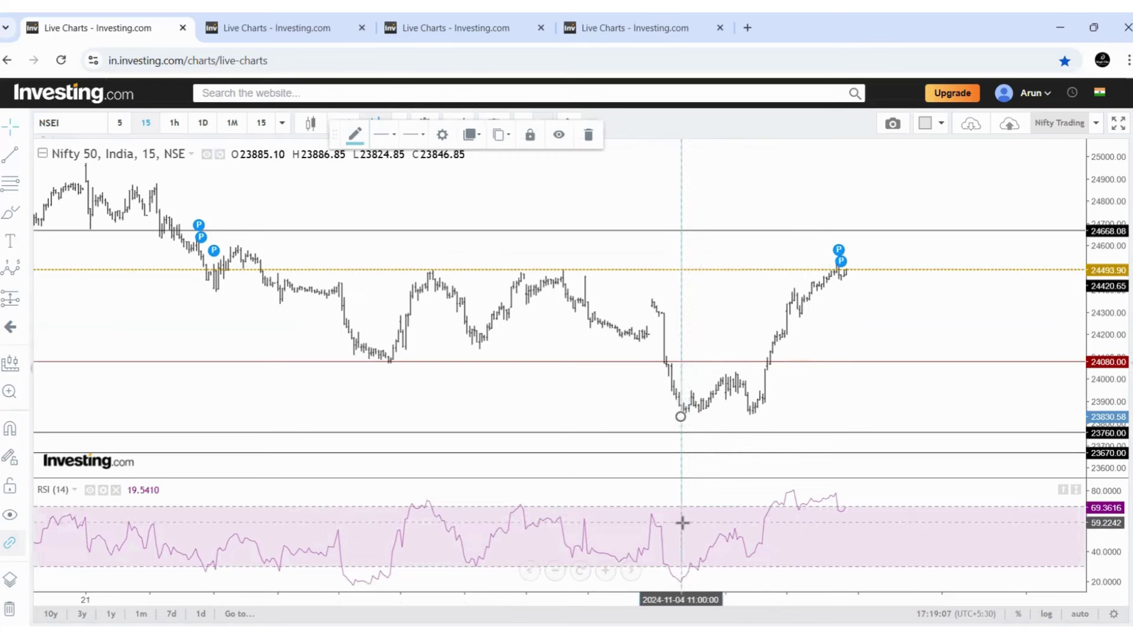
pyautogui.click(734, 322)
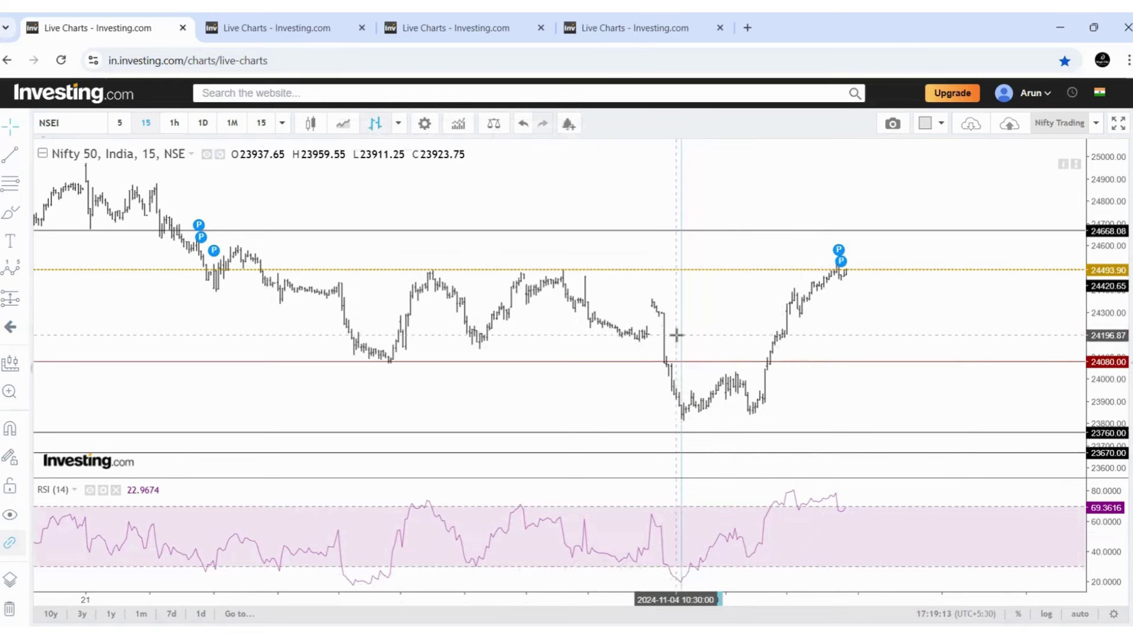
pyautogui.hotkey('alt', 'Tab')
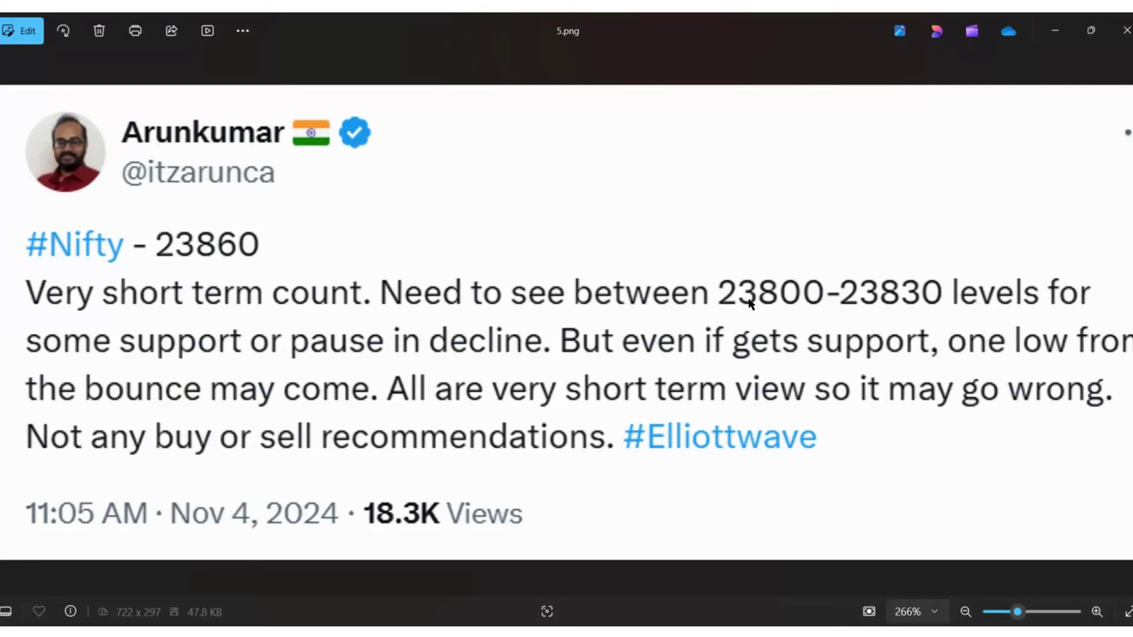
pyautogui.moveTo(3, 331)
pyautogui.hotkey('alt', 'Tab')
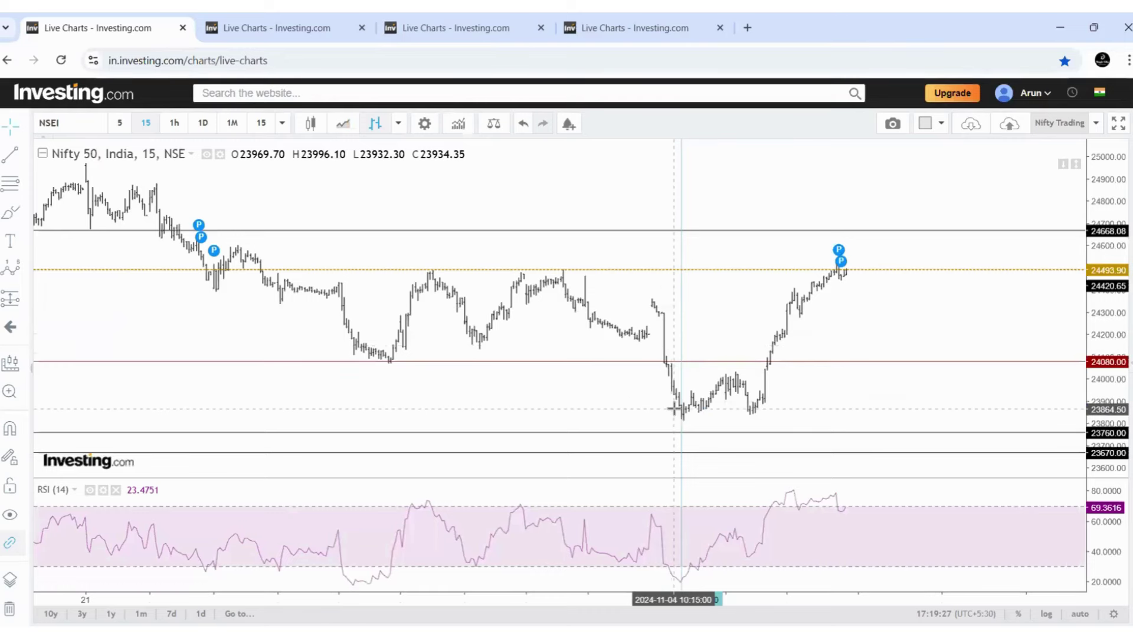
pyautogui.hotkey('alt', 'Tab')
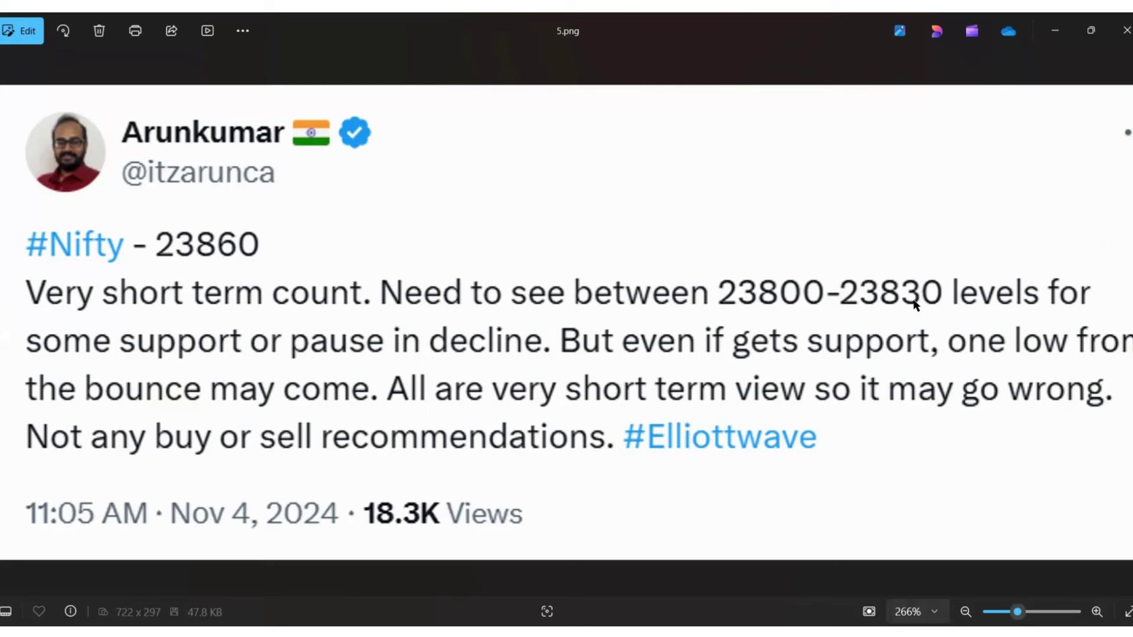
pyautogui.hotkey('alt', 'Tab')
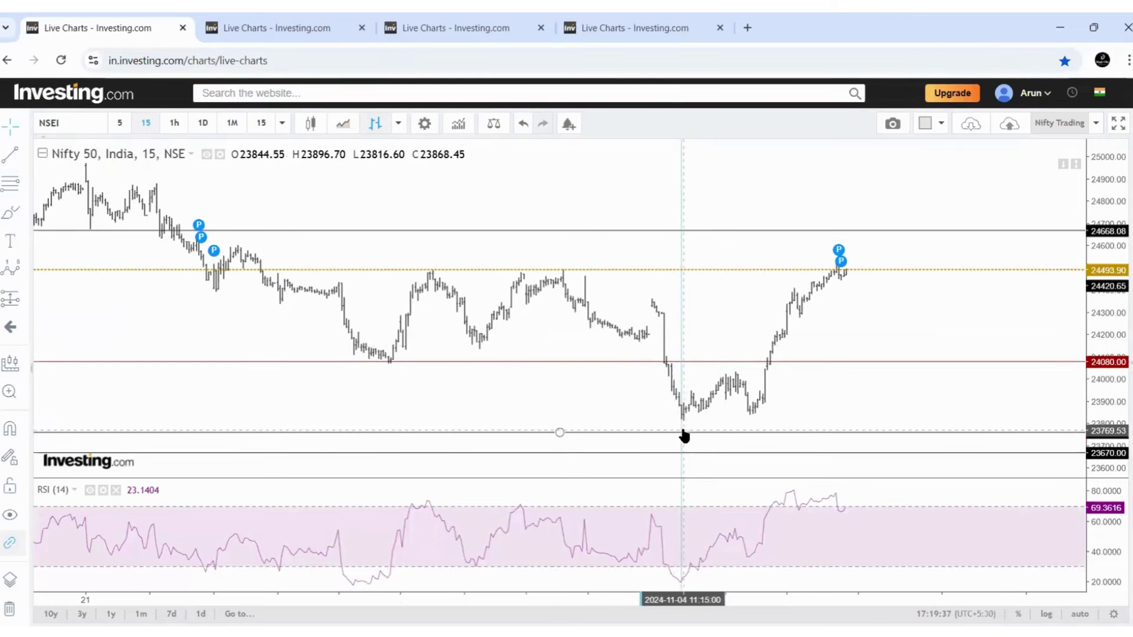
pyautogui.hotkey('alt', 'Tab')
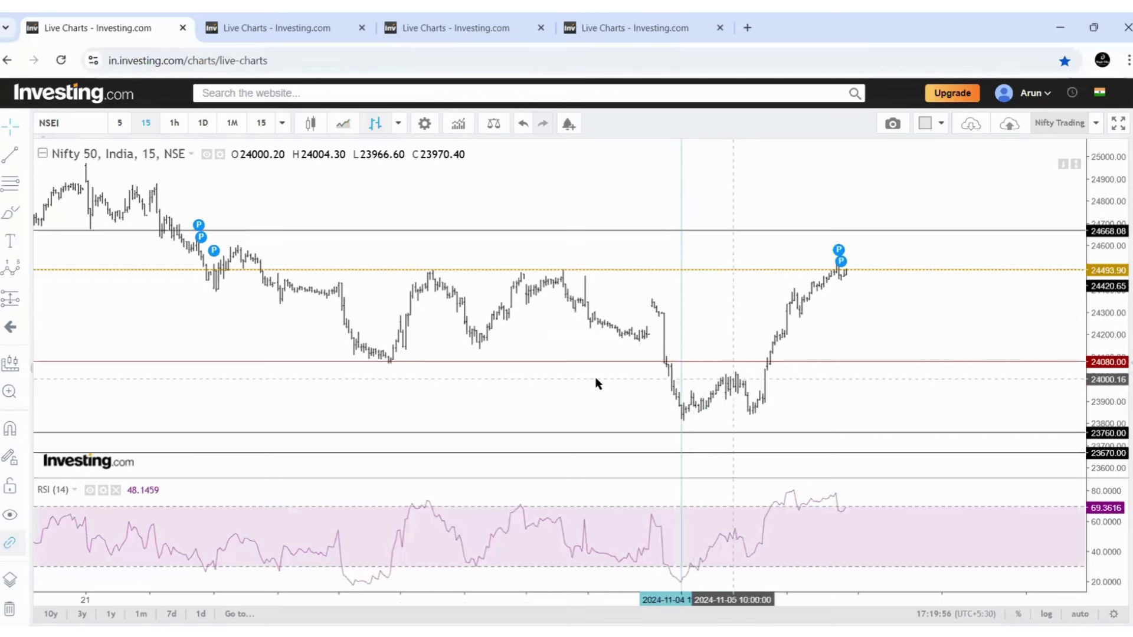
pyautogui.hotkey('alt', 'Tab')
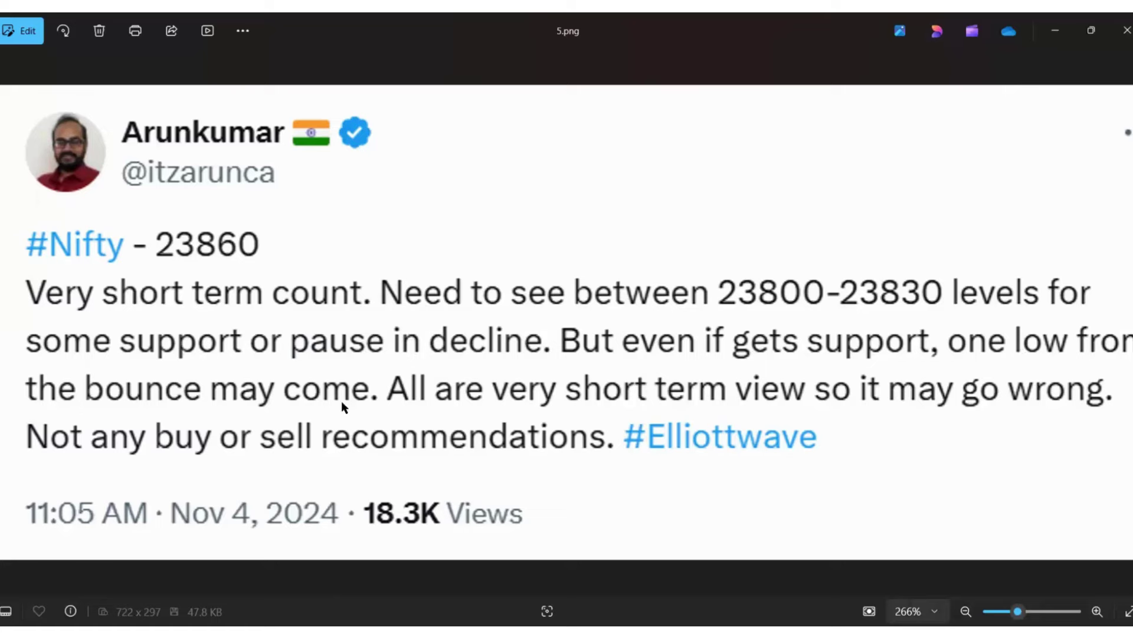
pyautogui.hotkey('alt', 'Tab')
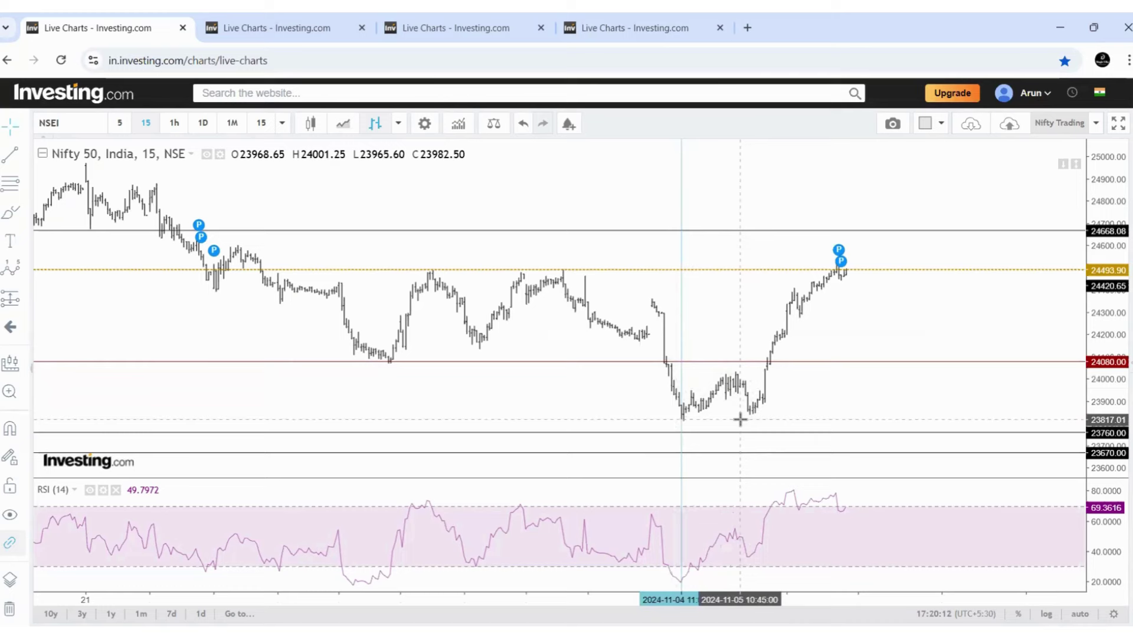
# Step: Read the follow-up forecast in 6.png and check its resistance and support zones against the 15-minute chart
pyautogui.hotkey('alt', 'Tab')
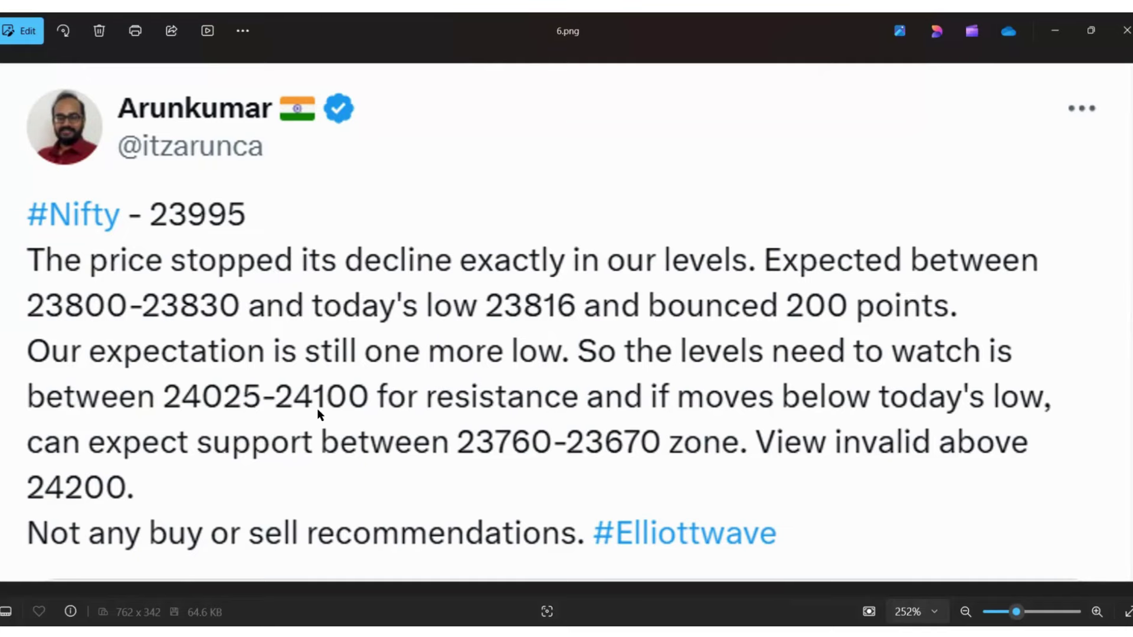
pyautogui.hotkey('alt', 'Tab')
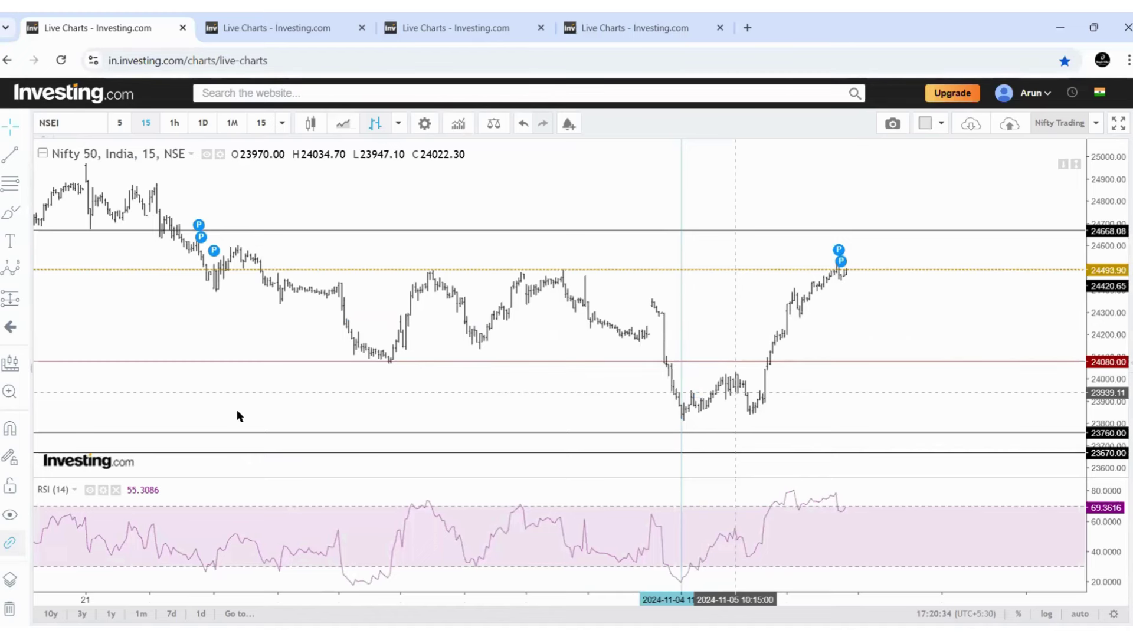
pyautogui.hotkey('alt', 'Tab')
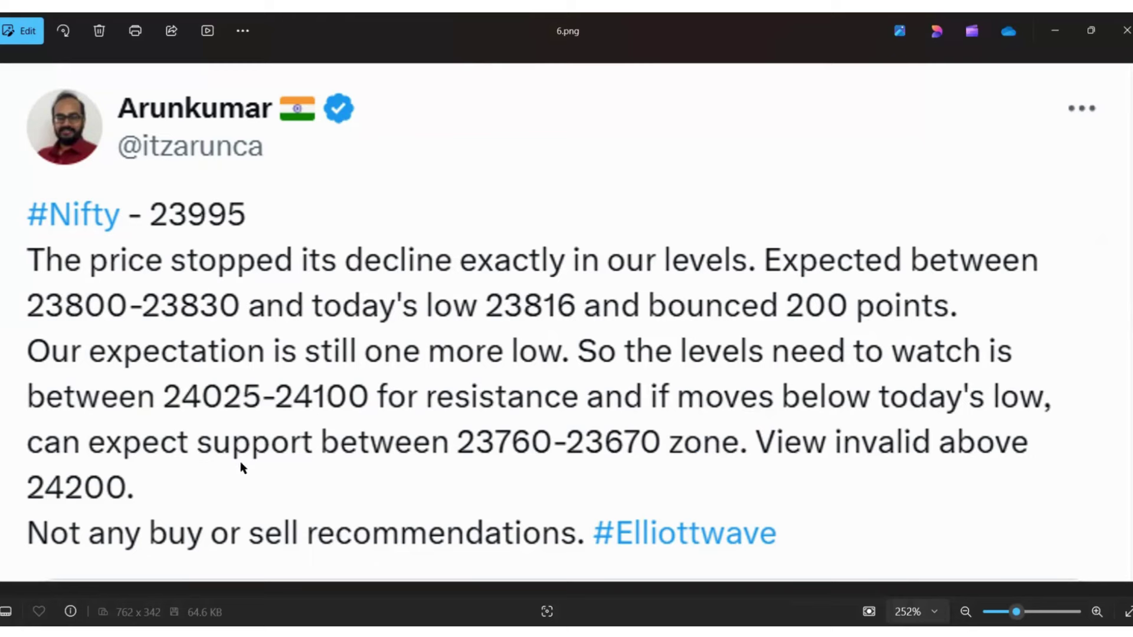
pyautogui.hotkey('alt', 'Tab')
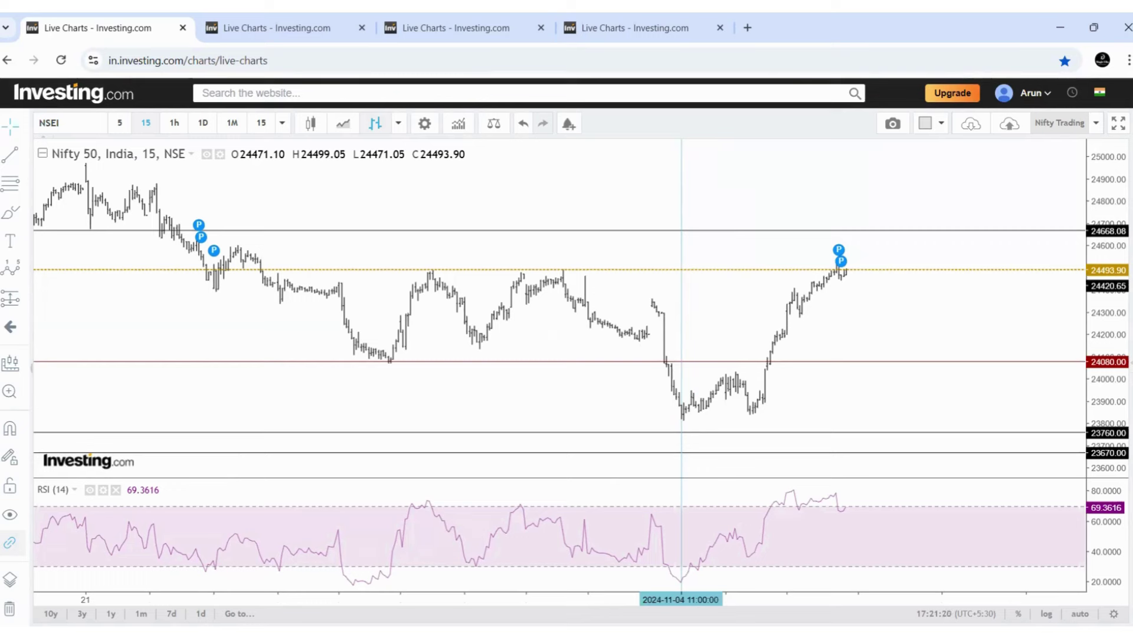
# Step: Show the Nifty 50 chart at the 1-hour interval without the RSI indicator
pyautogui.click(182, 123)
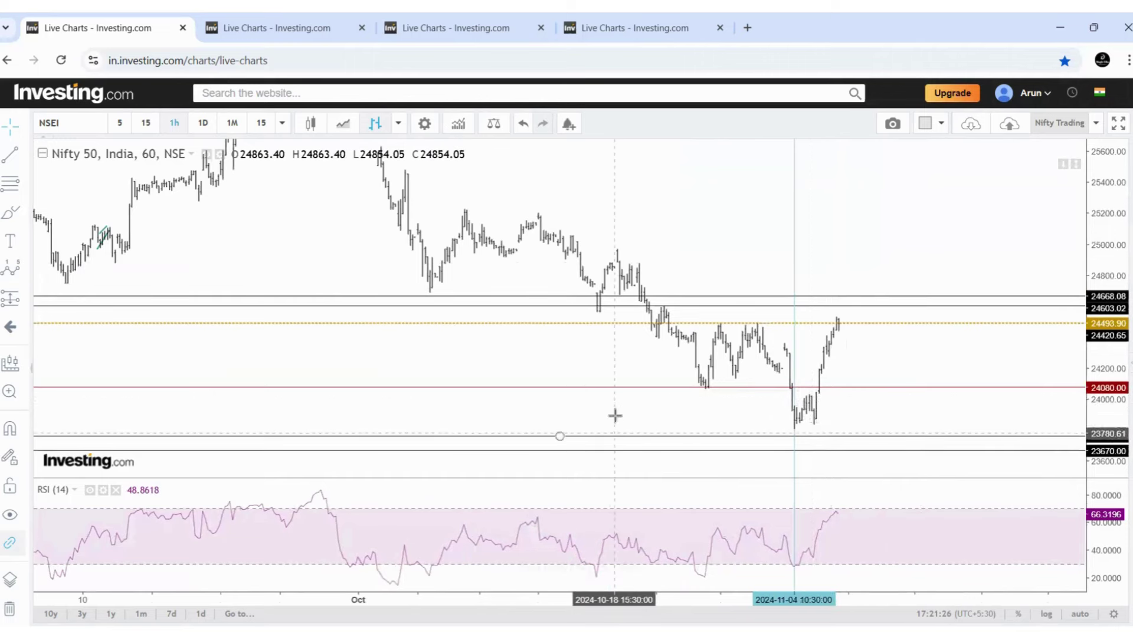
pyautogui.click(552, 570)
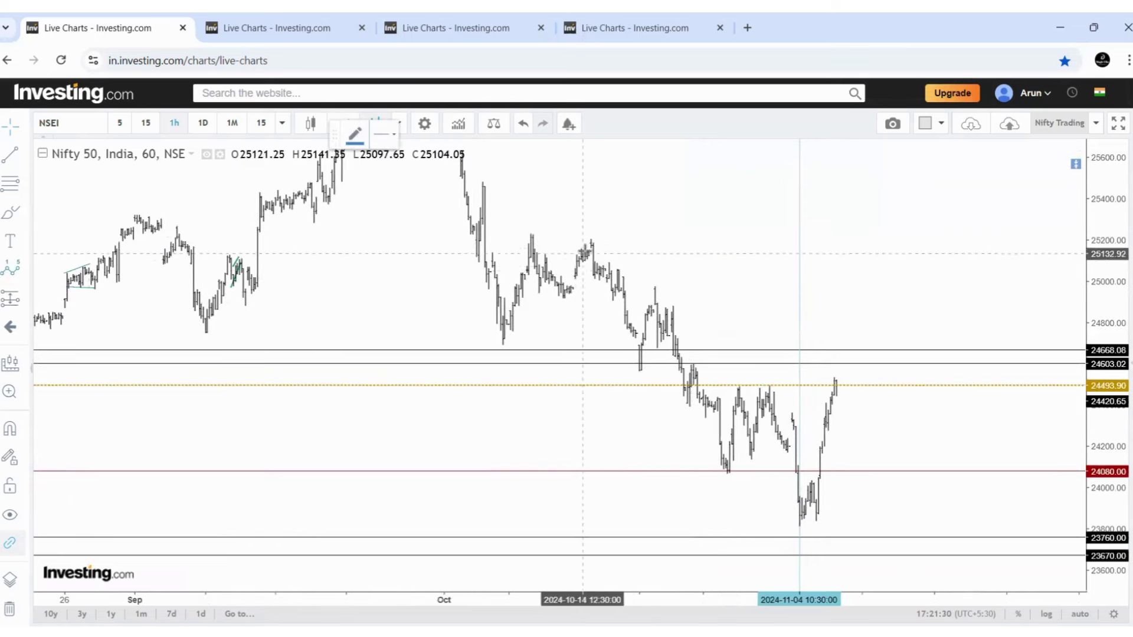
# Step: Draw a falling Elliott count with (0) at about 25166, (1) 24579, (2) 24925, (3) 24134, (4) 24495 and (5) 23839
pyautogui.click(588, 247)
pyautogui.click(634, 368)
pyautogui.click(648, 296)
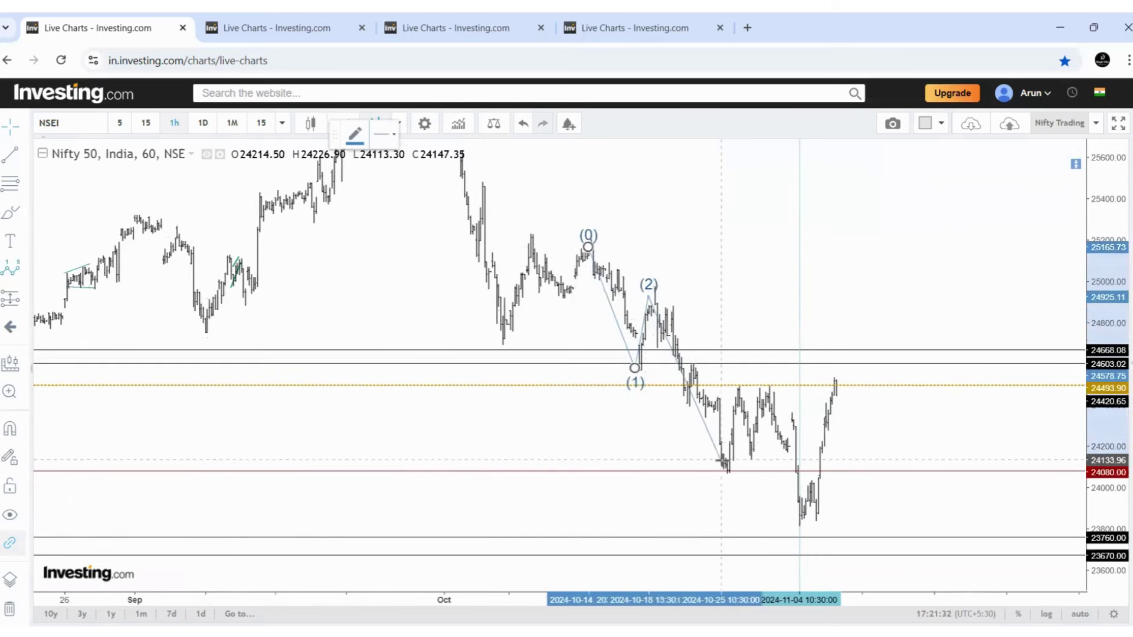
pyautogui.click(721, 460)
pyautogui.click(769, 387)
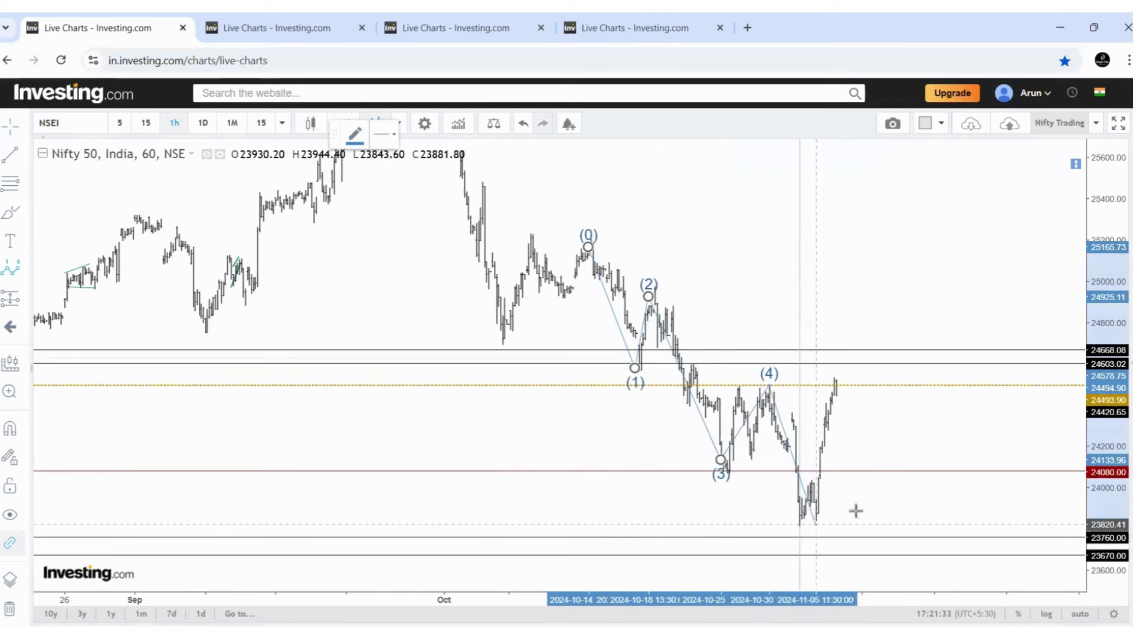
pyautogui.click(800, 520)
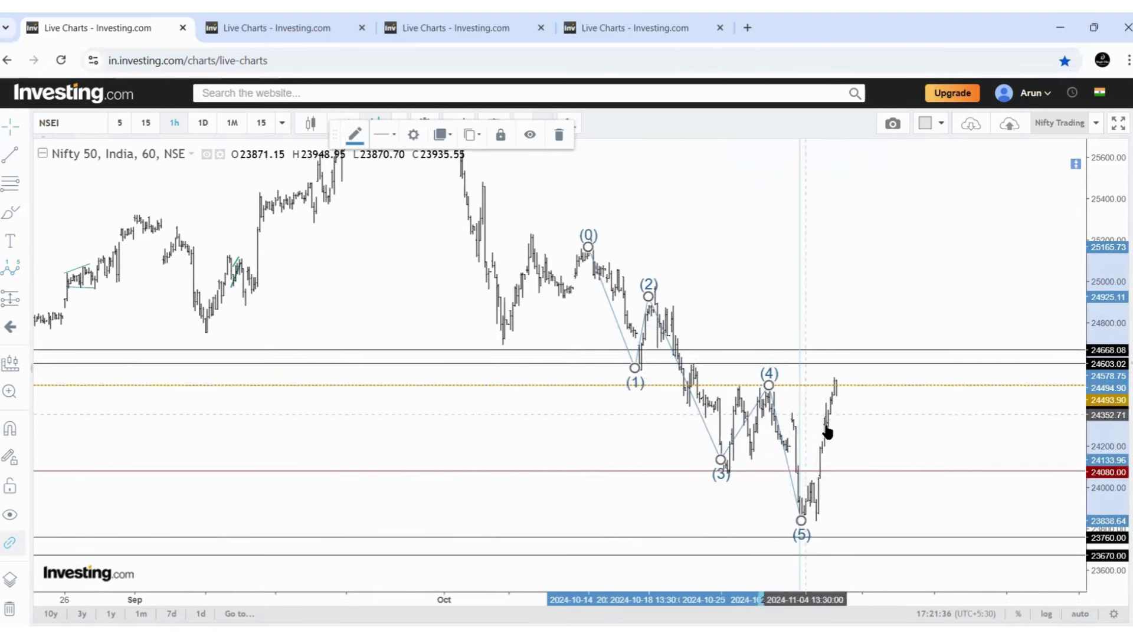
# Step: Draw a smaller falling Elliott count within the last leg: (0) about 24480, (1) 24214, (2) 24367, (3) 23839, (4) 24021 and (5) 23864
pyautogui.click(618, 559)
pyautogui.click(606, 570)
pyautogui.scroll(1, 229, 305)
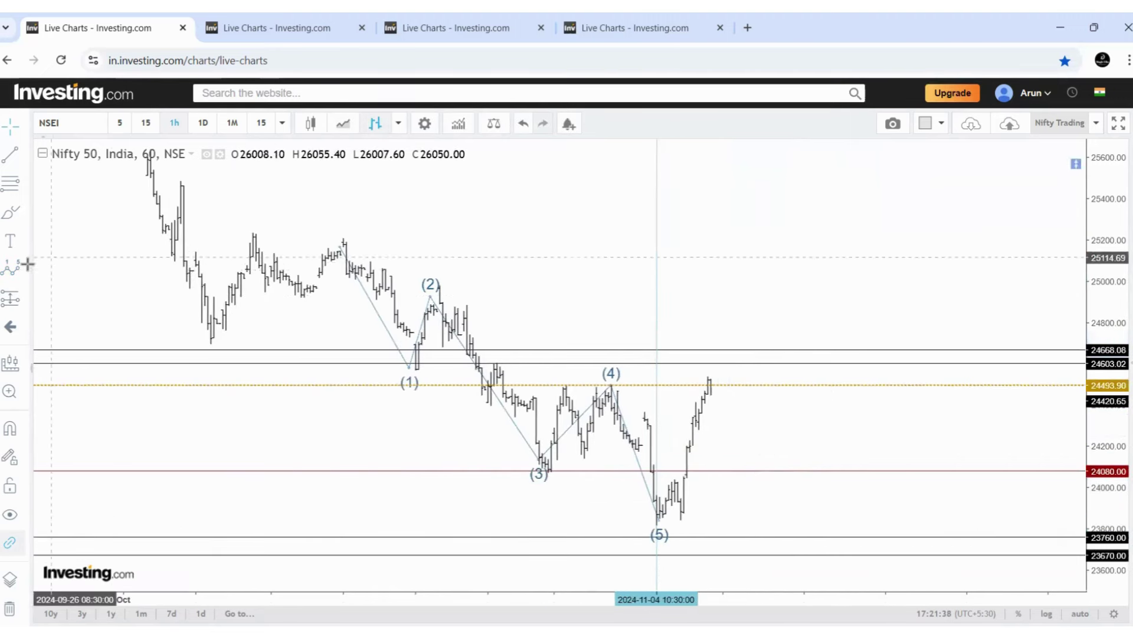
pyautogui.click(603, 387)
pyautogui.click(601, 388)
pyautogui.click(623, 442)
pyautogui.click(647, 412)
pyautogui.click(656, 521)
pyautogui.click(673, 483)
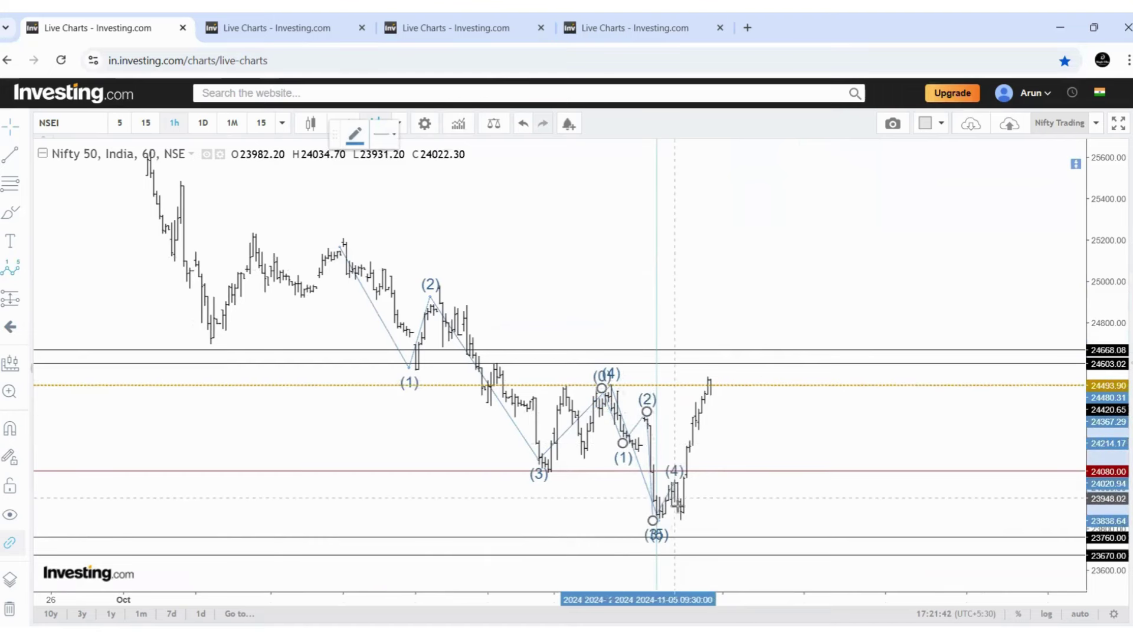
pyautogui.click(679, 516)
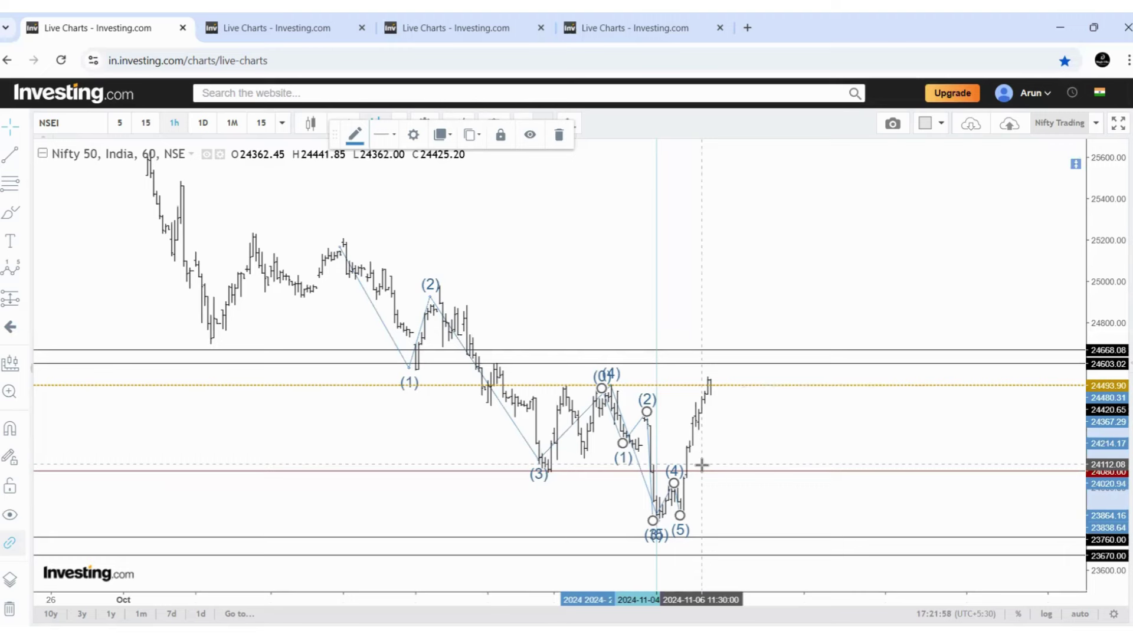
# Step: Delete both the smaller and the larger falling Elliott counts from the hourly chart
pyautogui.click(566, 135)
pyautogui.click(608, 376)
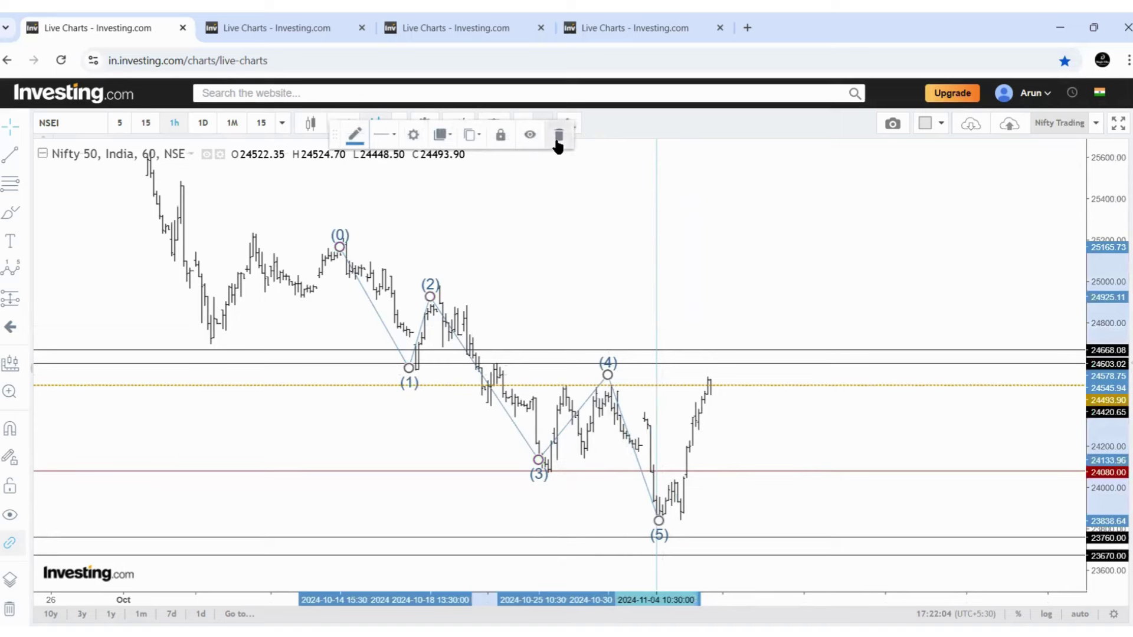
pyautogui.click(558, 137)
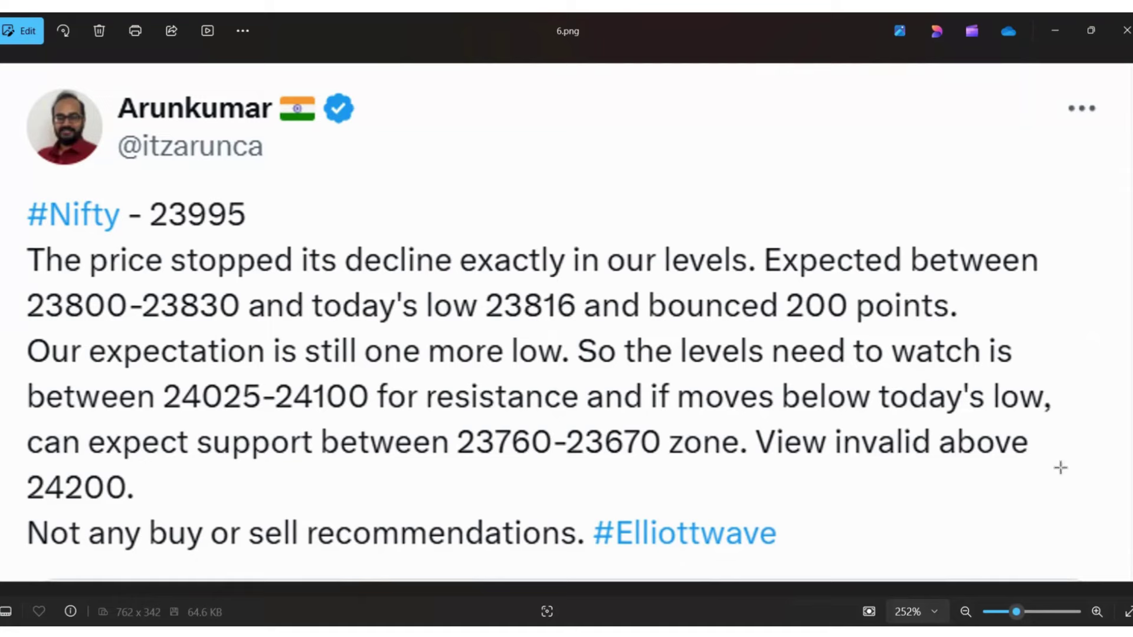
# Step: Compare the one-more-low expectation and the 24200 invalidation level in 6.png with the November lows on the hourly chart
pyautogui.hotkey('alt', 'Tab')
pyautogui.click(653, 459)
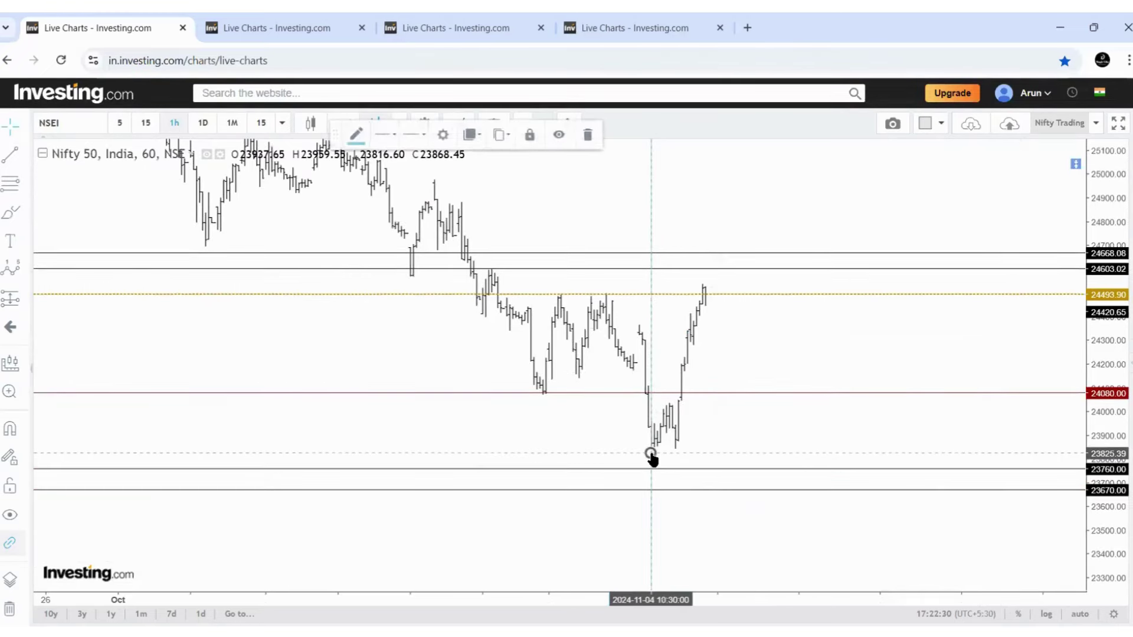
pyautogui.click(676, 458)
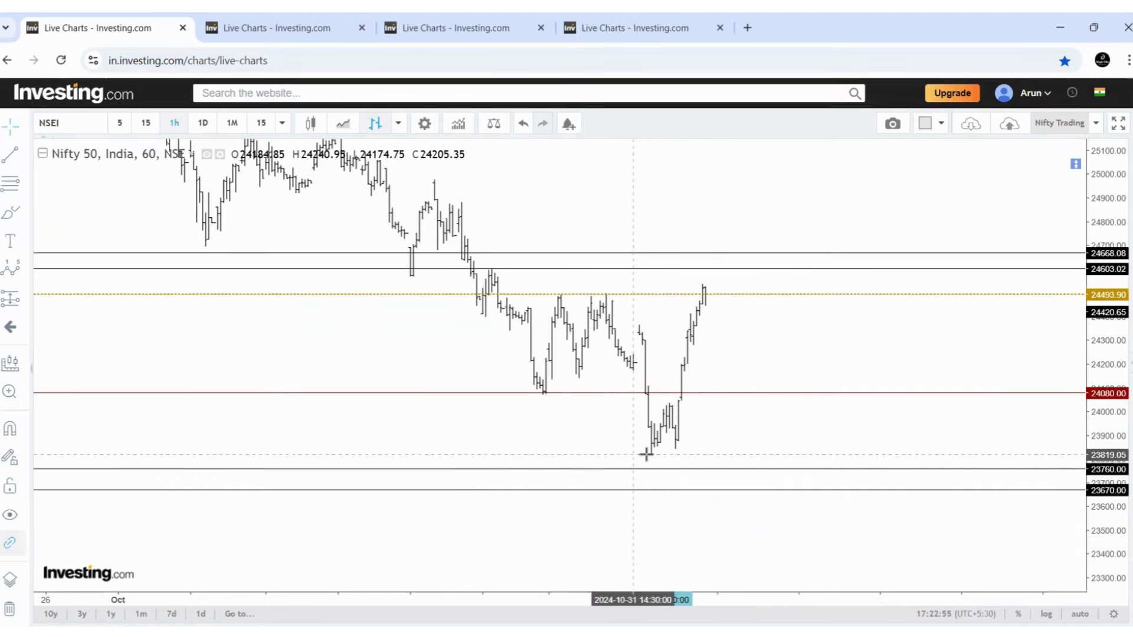
pyautogui.hotkey('alt', 'Tab')
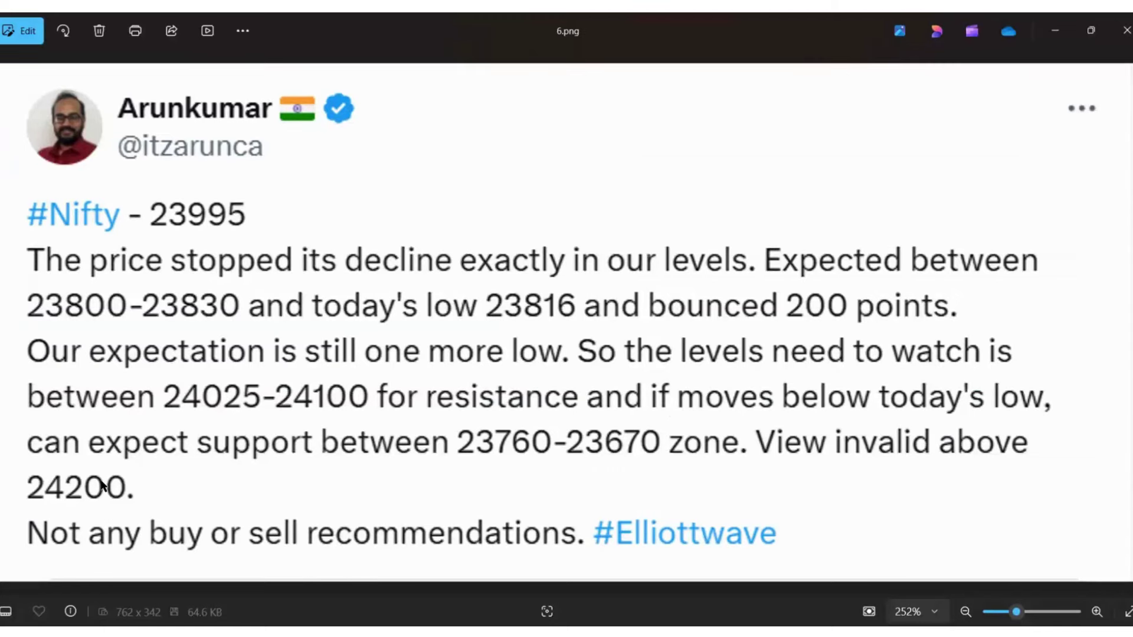
pyautogui.hotkey('alt', 'Tab')
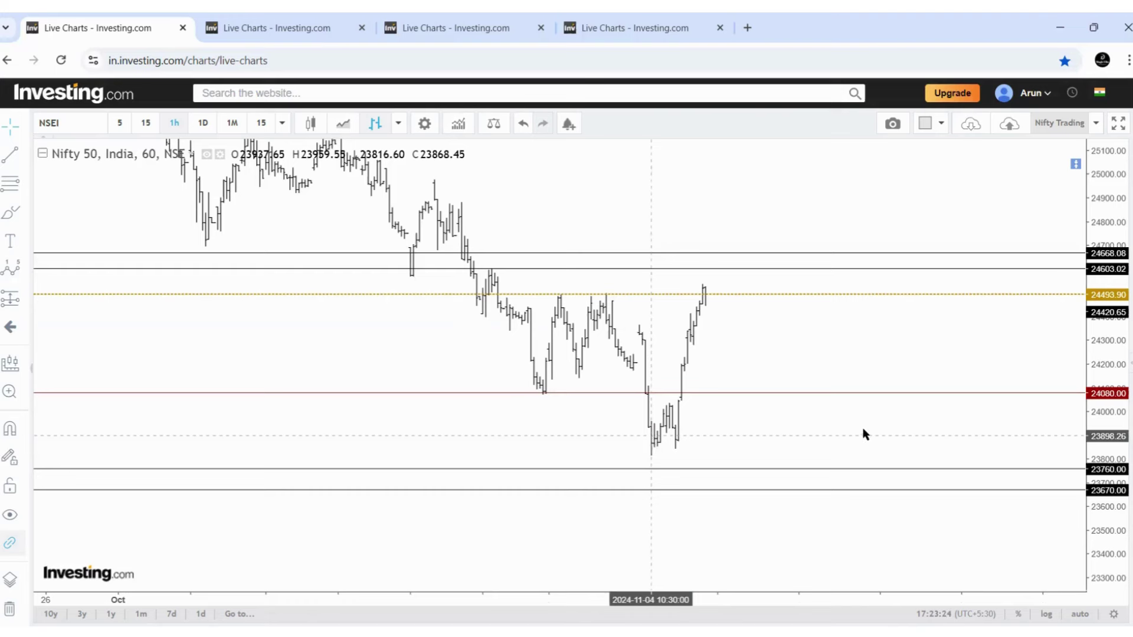
pyautogui.hotkey('alt', 'Tab')
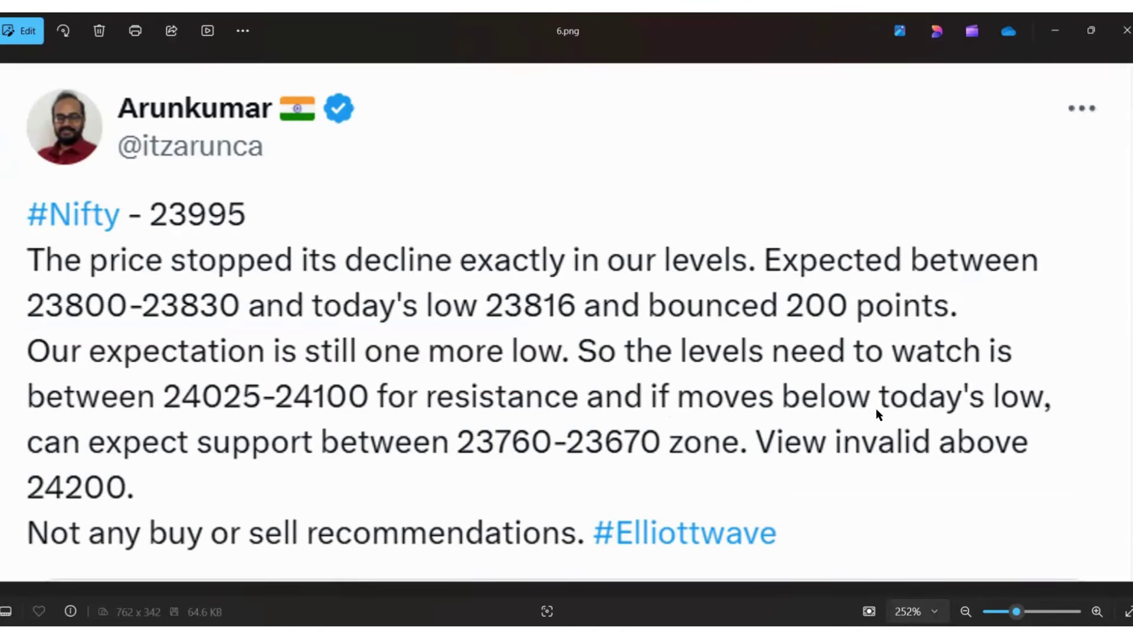
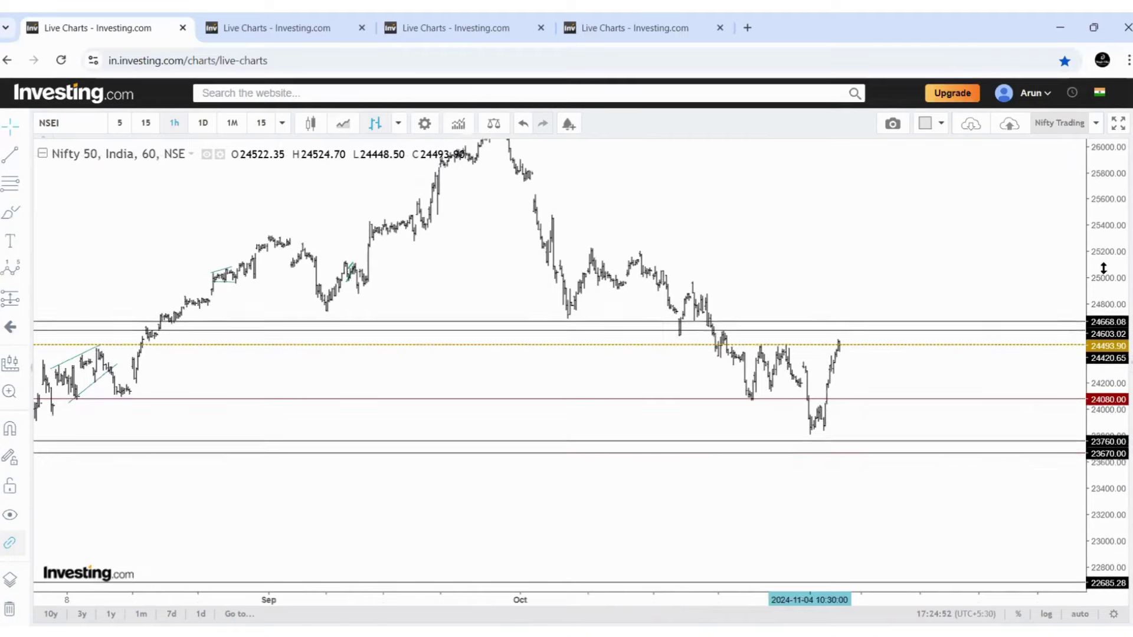
pyautogui.moveTo(993, 268); pyautogui.dragTo(850, 286)
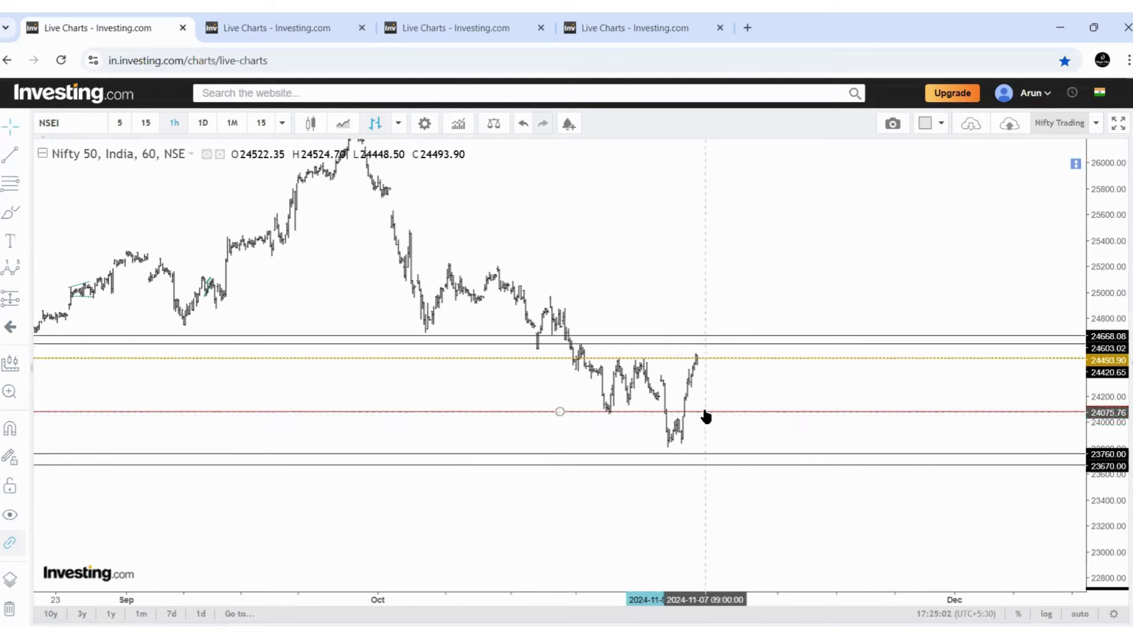
pyautogui.moveTo(928, 268); pyautogui.dragTo(926, 314)
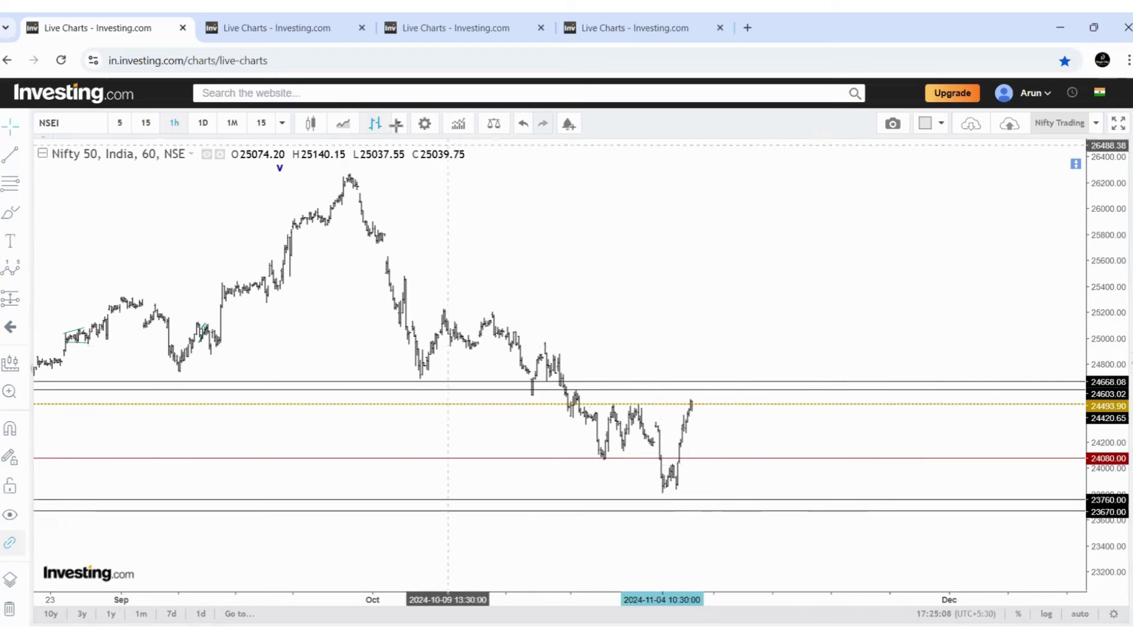
pyautogui.click(896, 505)
pyautogui.click(897, 506)
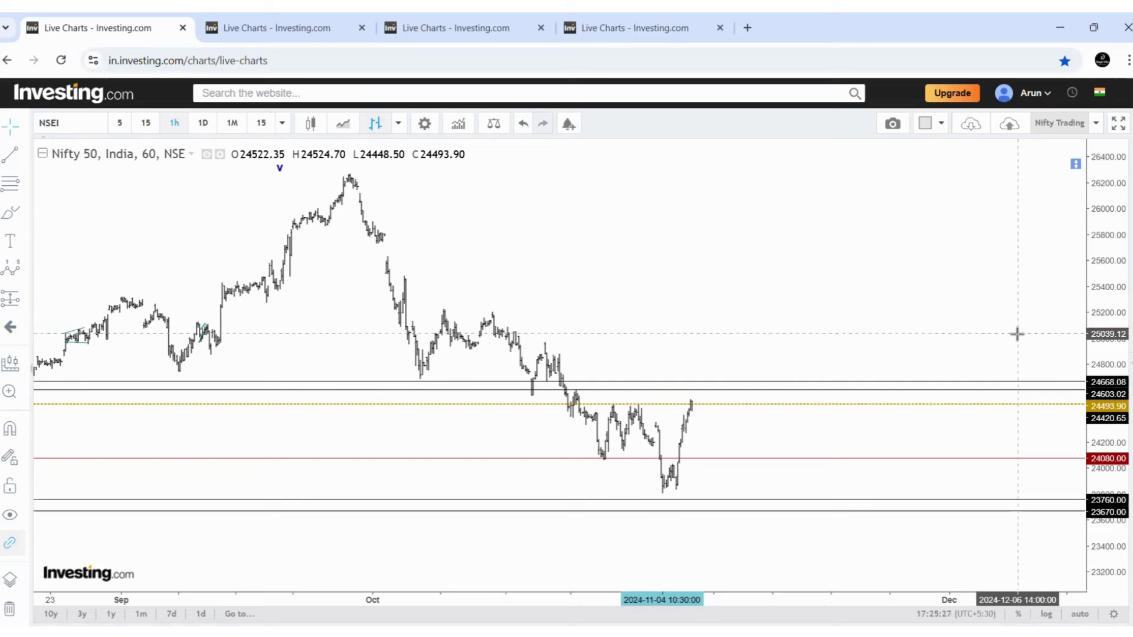
pyautogui.scroll(2, 1018, 334)
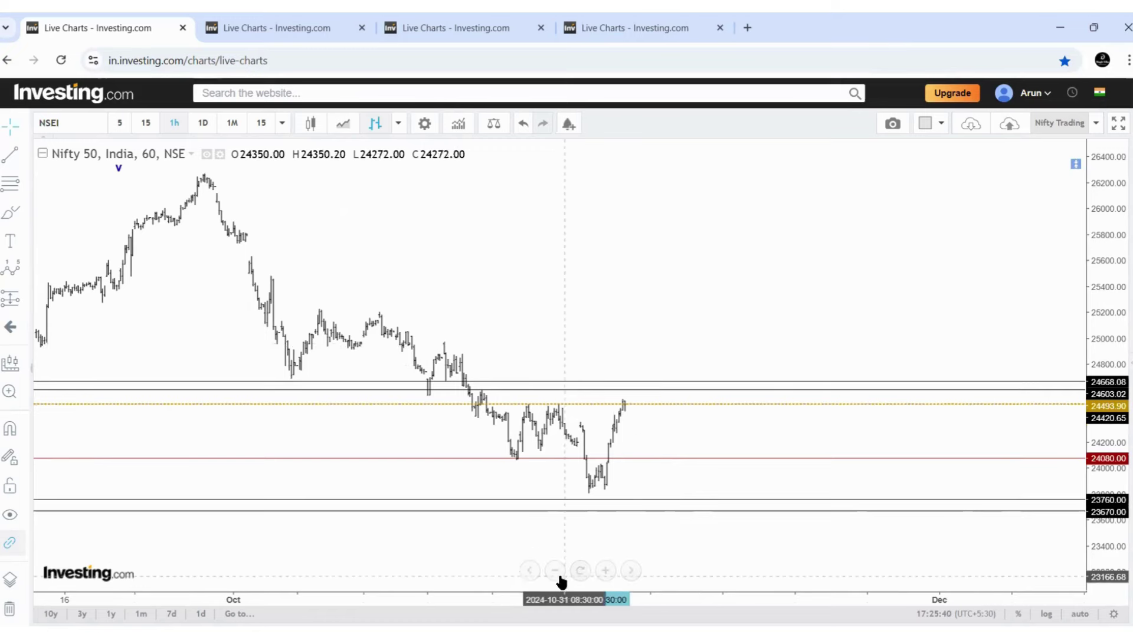
pyautogui.click(555, 570)
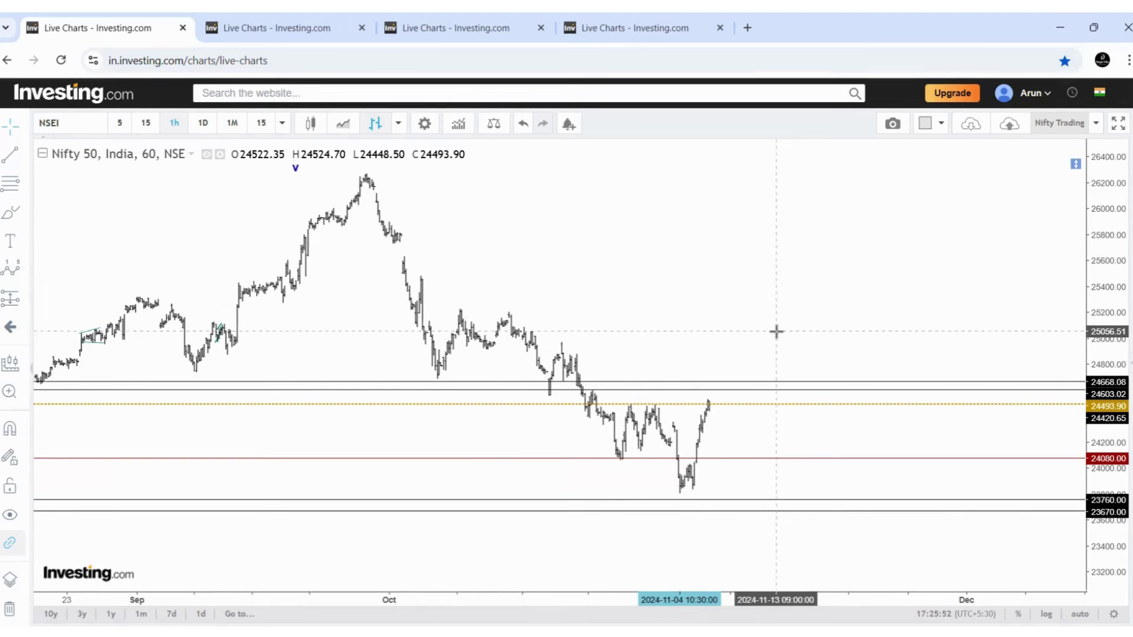
# Step: Draw an Elliott ABC correction from the November low: (0) at about 23887, (A) 24669, (B) 24310 and (C) 24971
pyautogui.moveTo(759, 306); pyautogui.dragTo(695, 302)
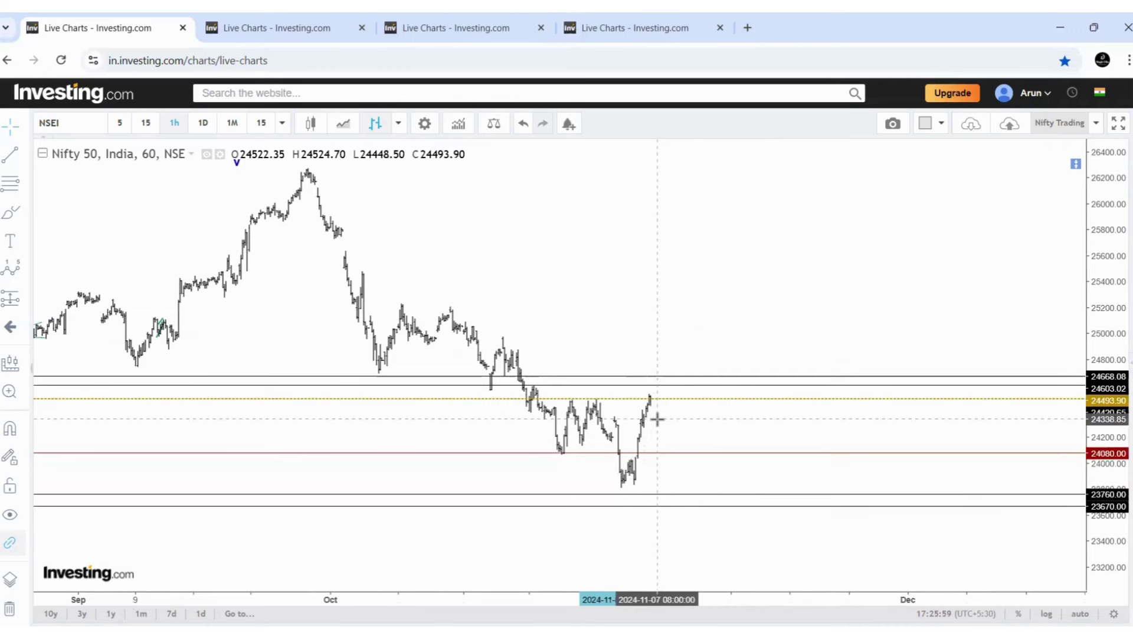
pyautogui.click(25, 272)
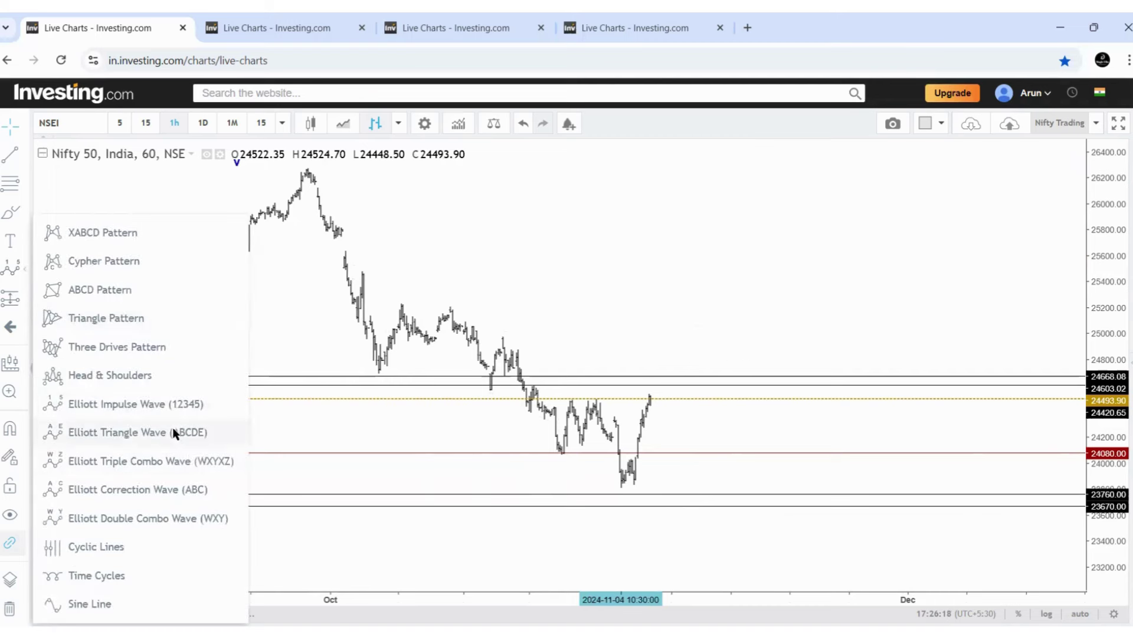
pyautogui.click(197, 487)
pyautogui.click(626, 472)
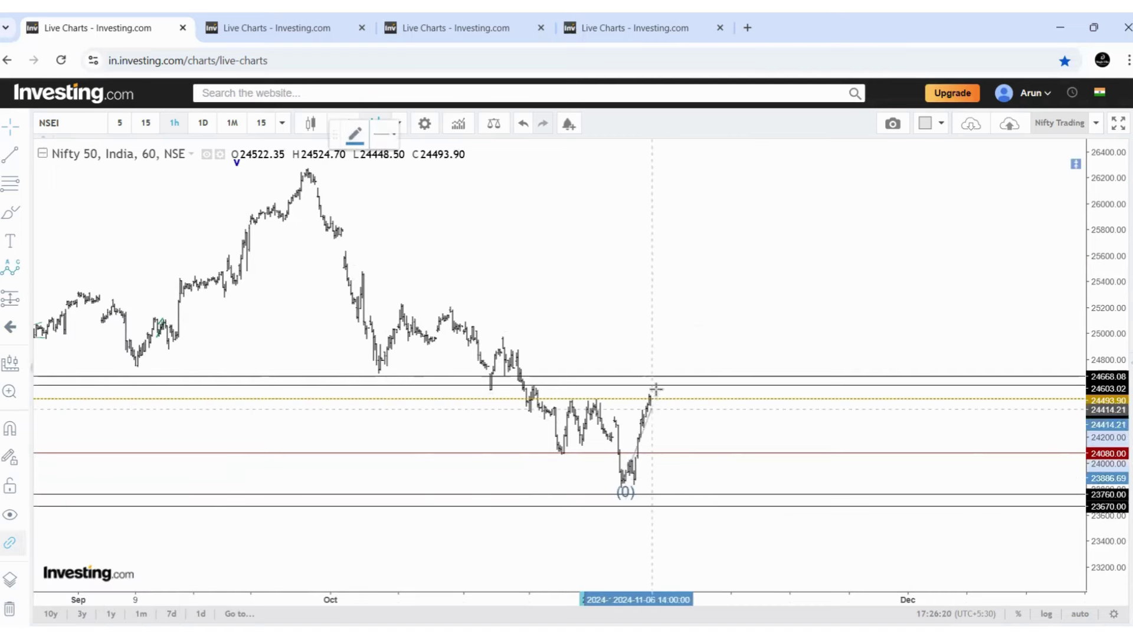
pyautogui.click(662, 376)
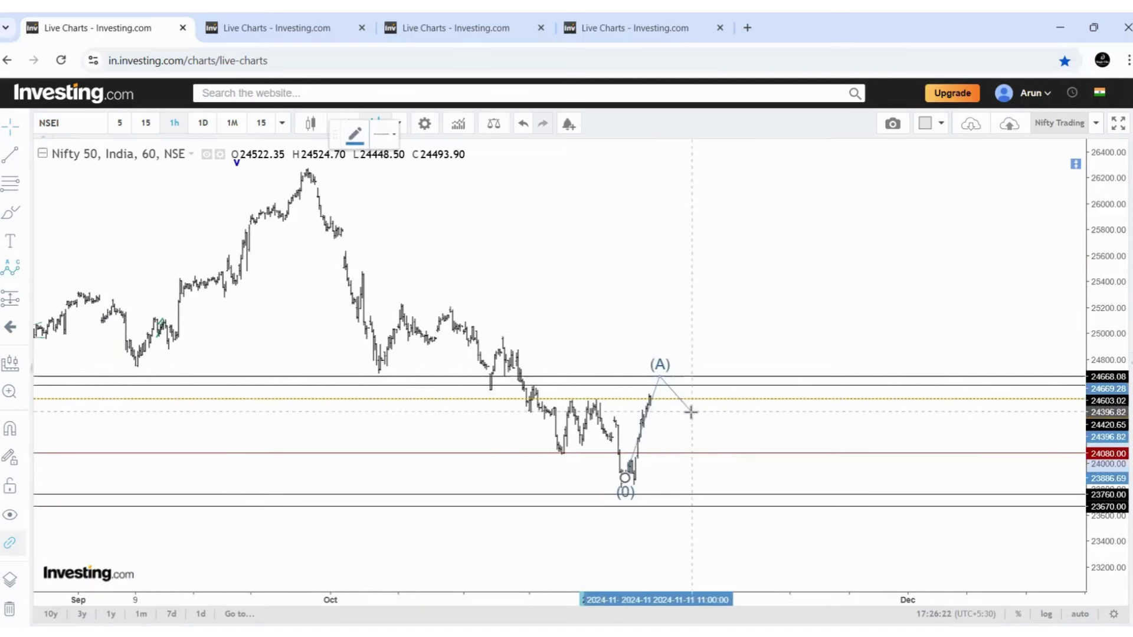
pyautogui.click(691, 422)
pyautogui.click(737, 336)
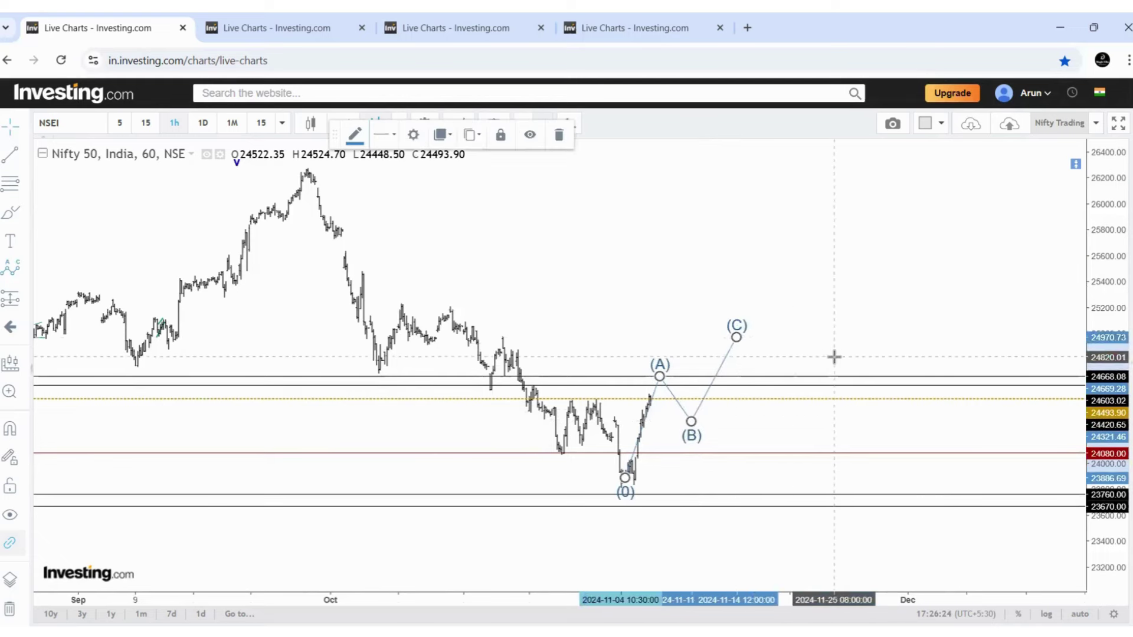
pyautogui.moveTo(691, 425); pyautogui.dragTo(694, 427)
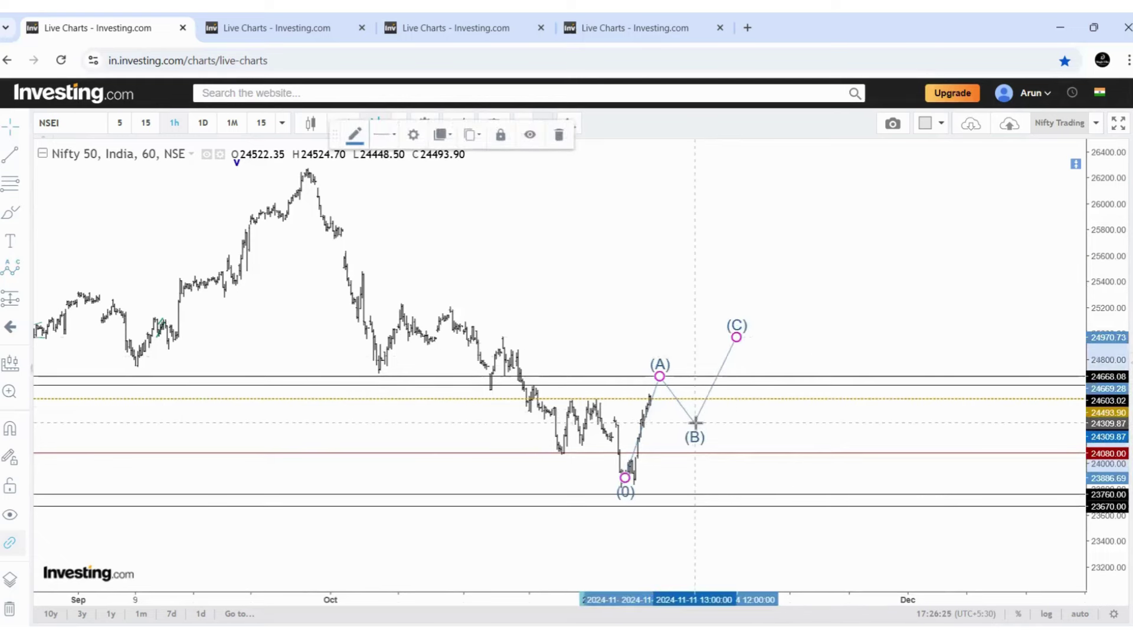
pyautogui.click(763, 336)
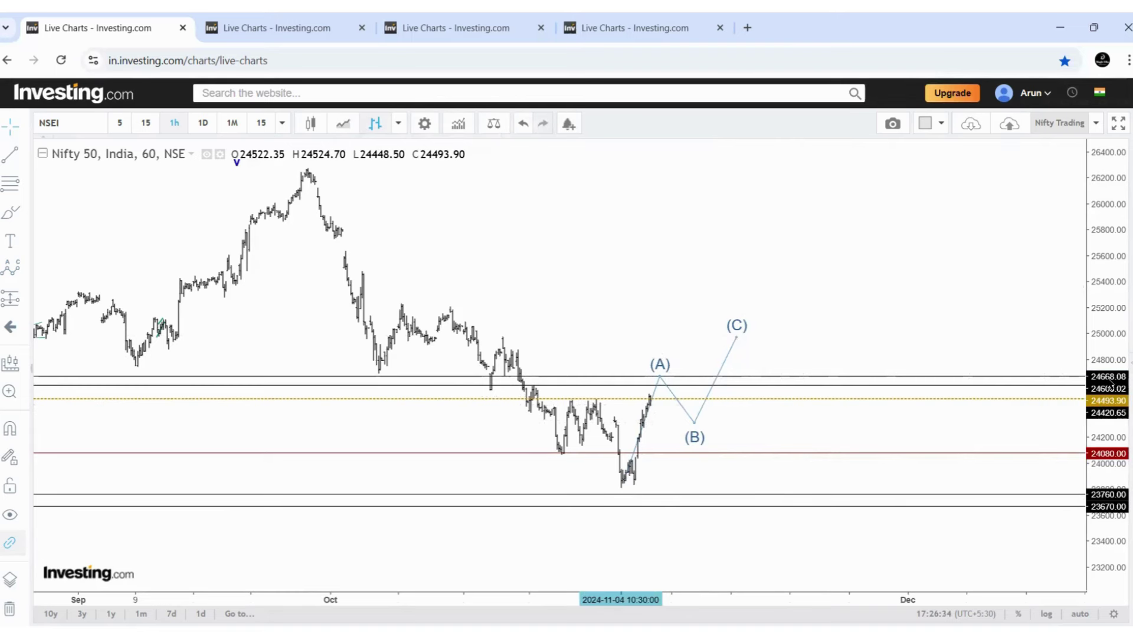
# Step: Examine the projected ABC path against the nearby horizontal levels on Nifty 50 and compare it with the Nifty Bank hourly chart
pyautogui.click(664, 383)
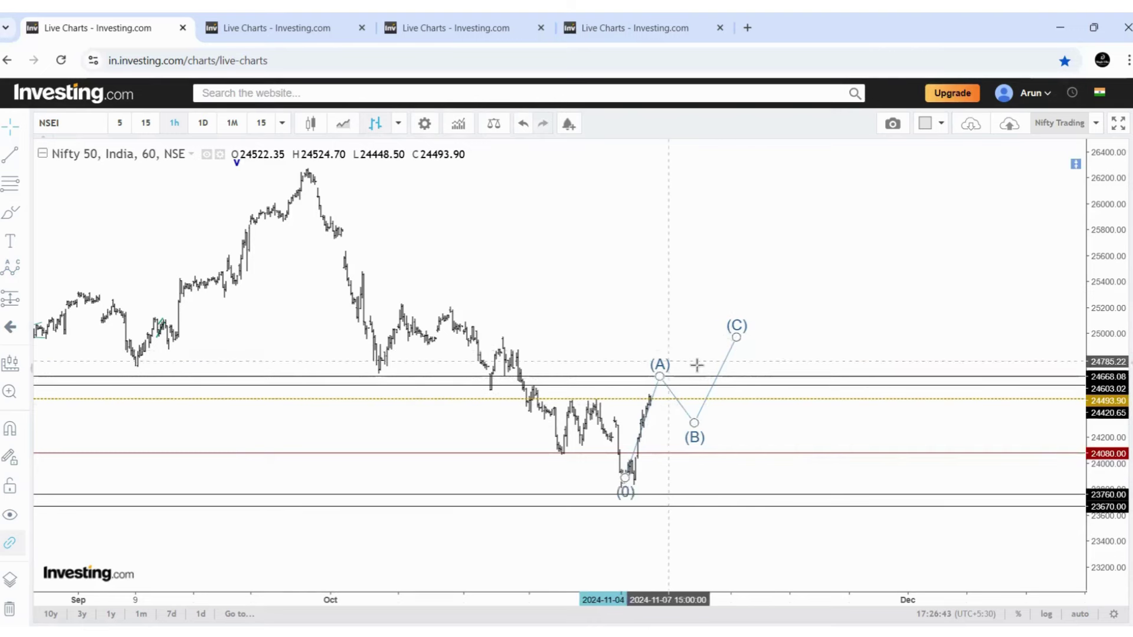
pyautogui.click(705, 426)
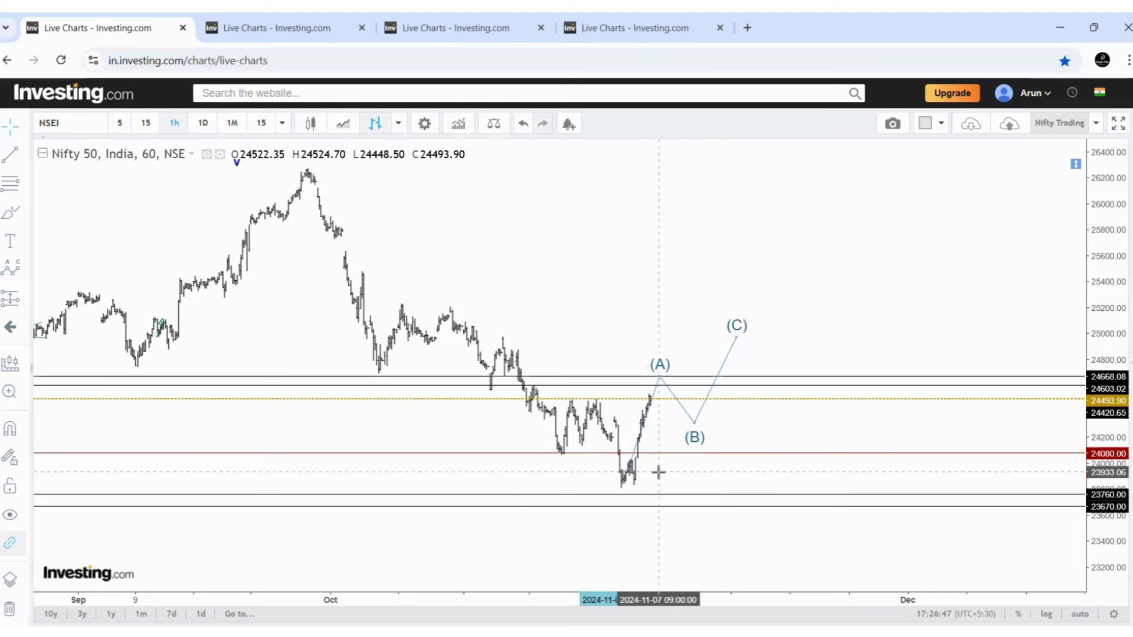
pyautogui.click(659, 379)
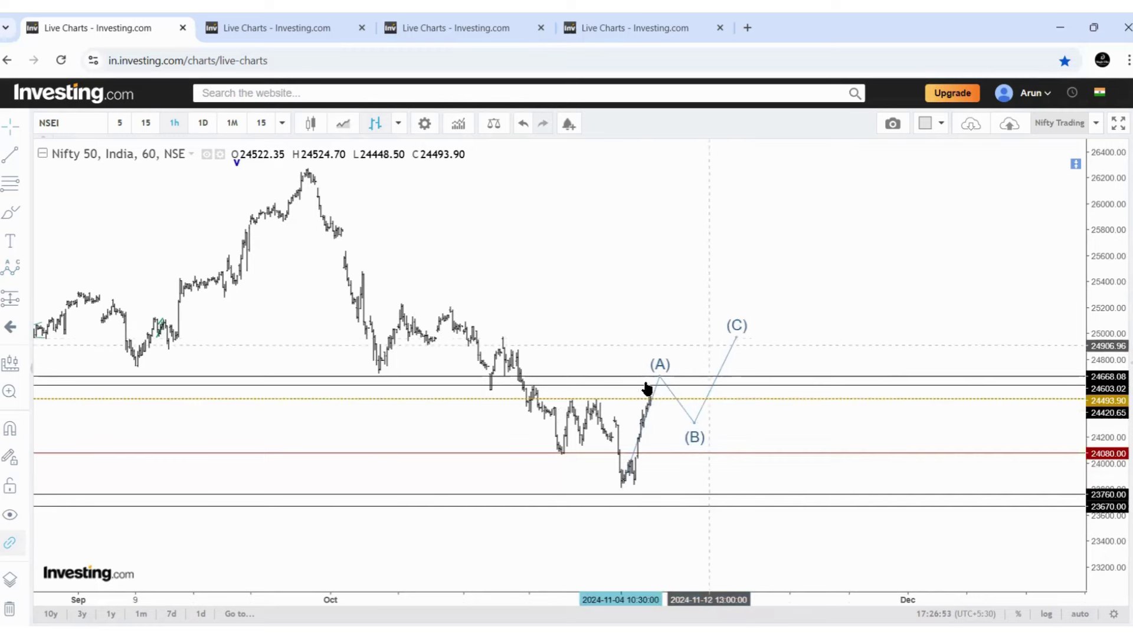
pyautogui.moveTo(660, 378)
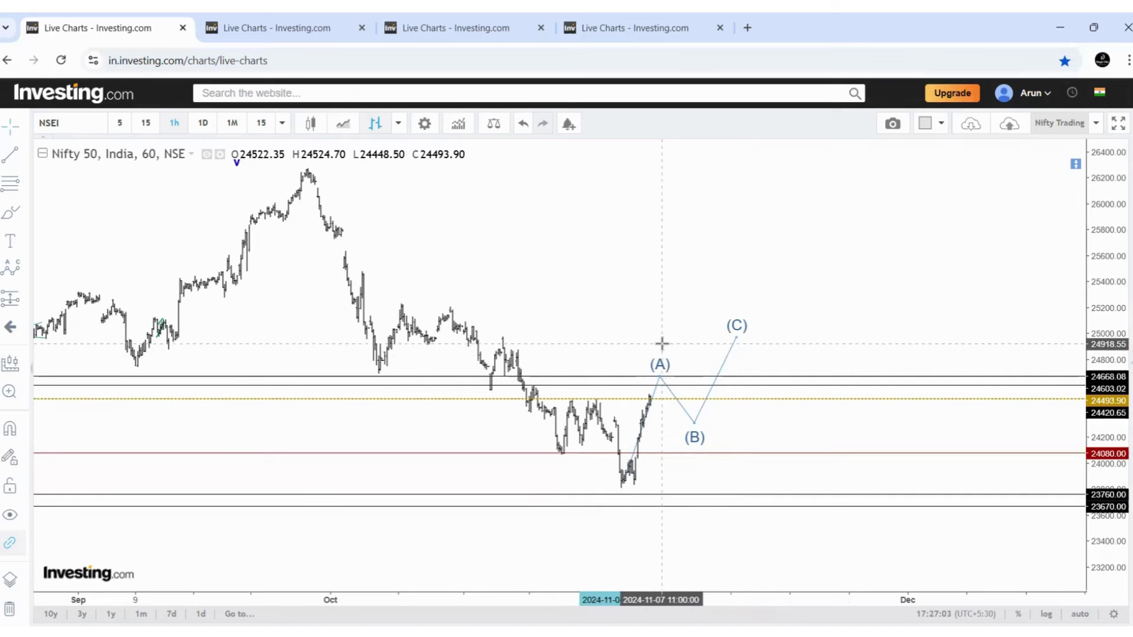
pyautogui.click(293, 18)
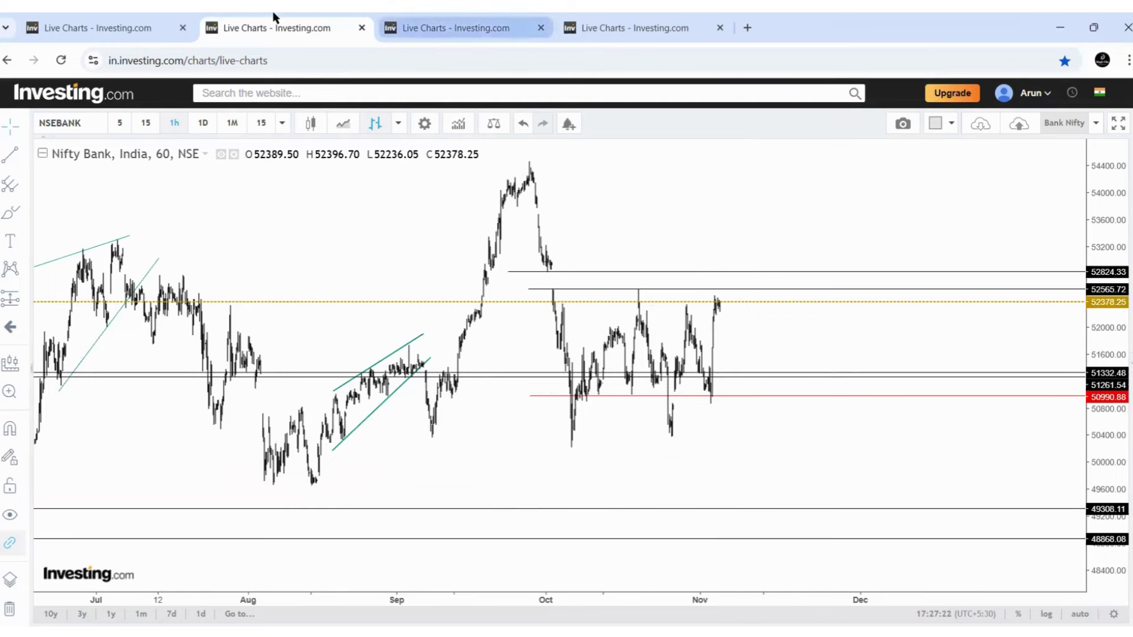
pyautogui.click(98, 27)
# Step: Draw an Elliott ABC correction on the Nifty Bank hourly chart: (0) at about 50960, (A) 52556, (B) 51931 and (C) 52757
pyautogui.click(326, 24)
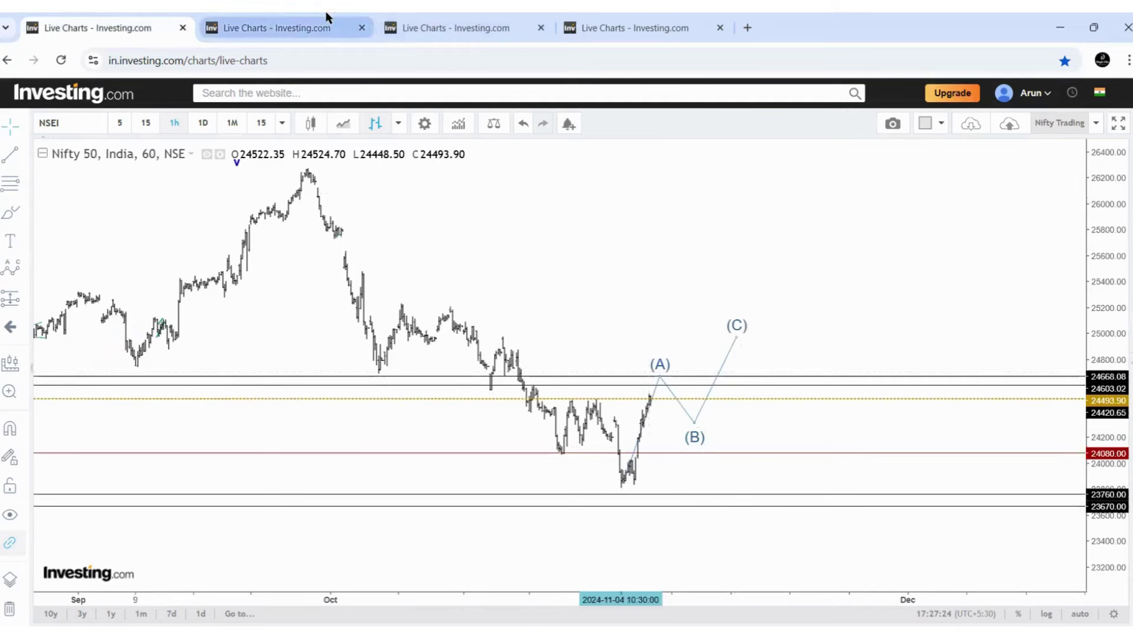
pyautogui.click(608, 571)
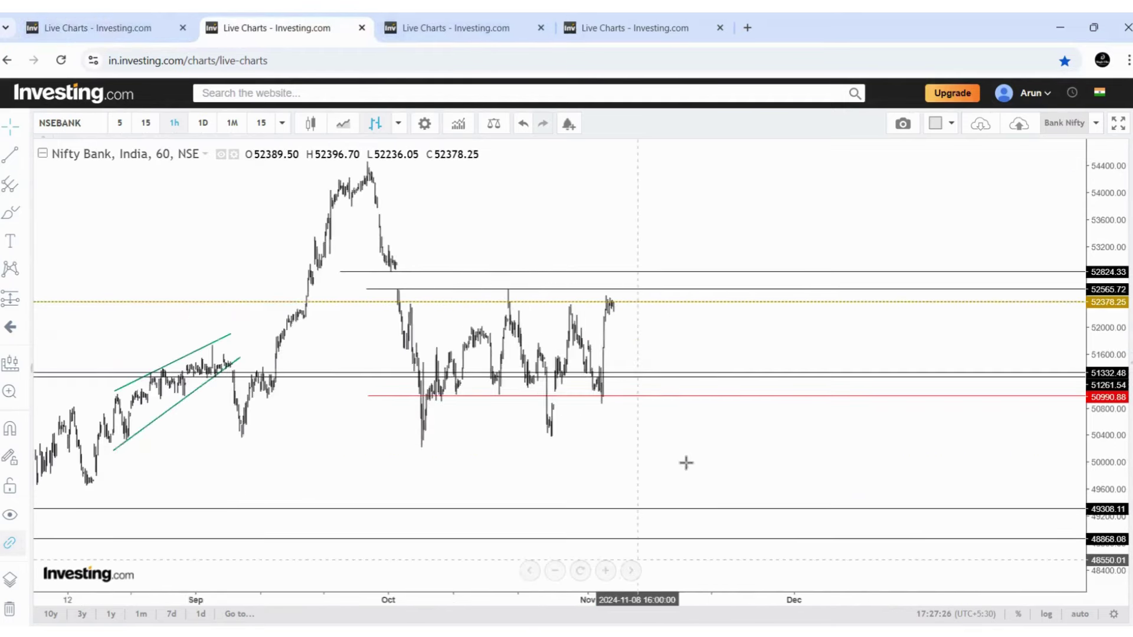
pyautogui.click(20, 276)
pyautogui.click(137, 490)
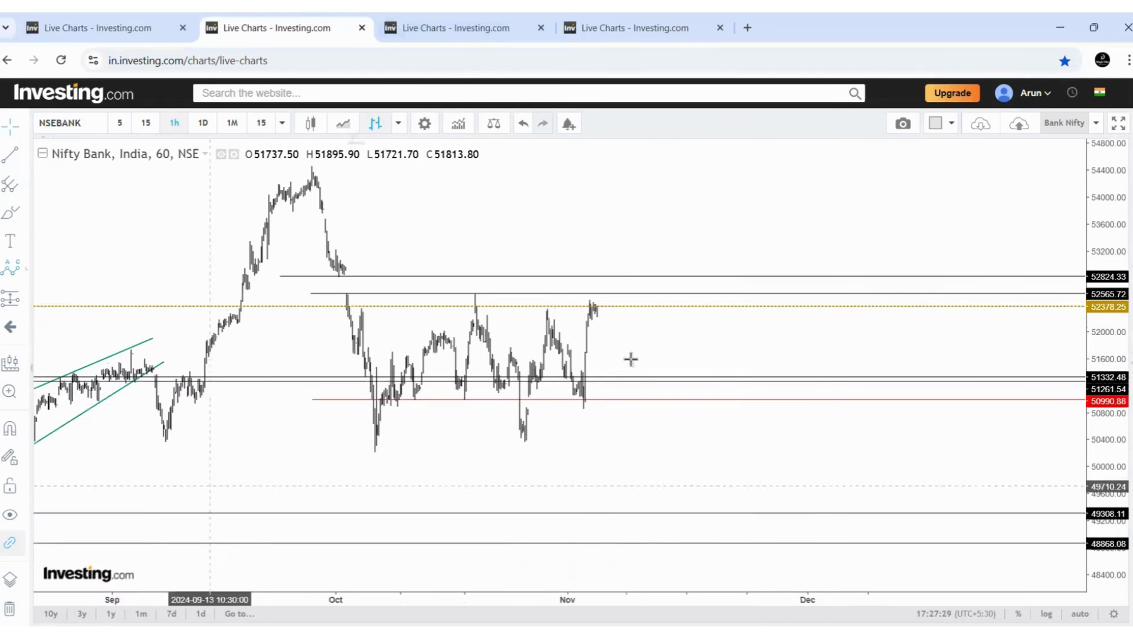
pyautogui.click(582, 402)
pyautogui.click(592, 303)
pyautogui.click(614, 336)
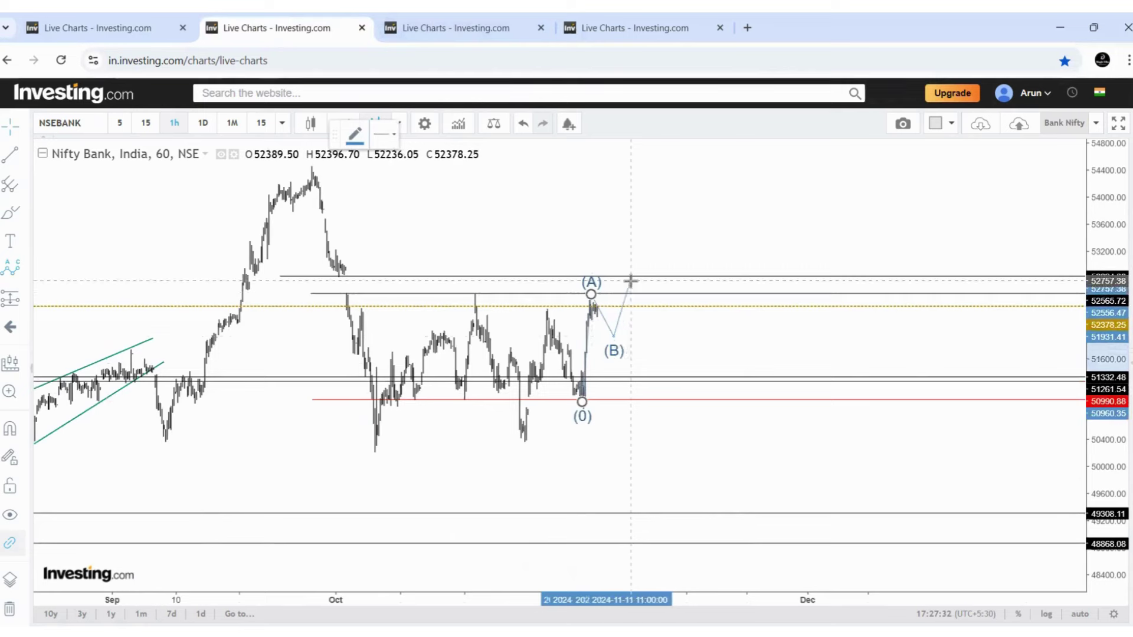
pyautogui.click(630, 280)
pyautogui.click(752, 314)
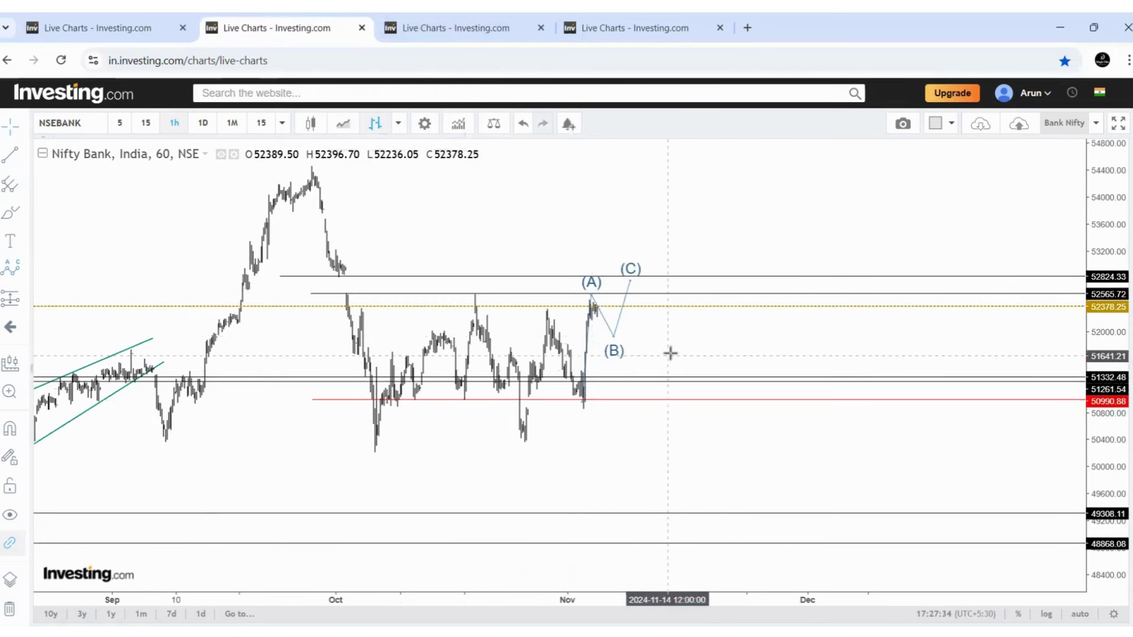
# Step: Shift points (A), (B) and (C) of the Nifty Bank count slightly forward in time, placing (B) at about 52032
pyautogui.moveTo(670, 352); pyautogui.dragTo(709, 351)
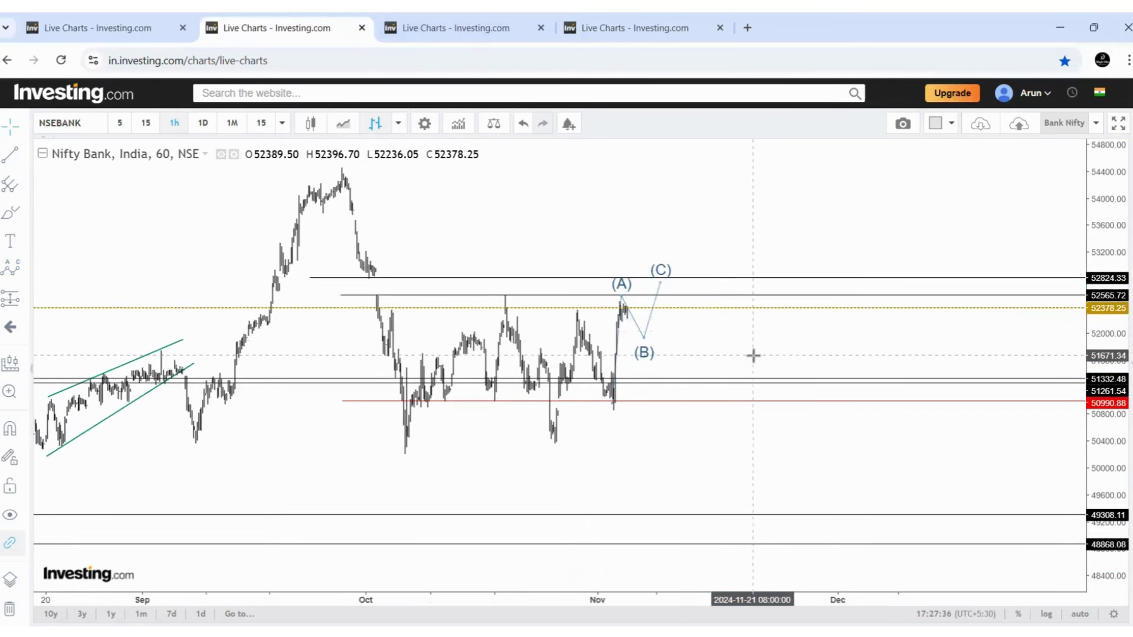
pyautogui.moveTo(756, 340); pyautogui.dragTo(798, 346)
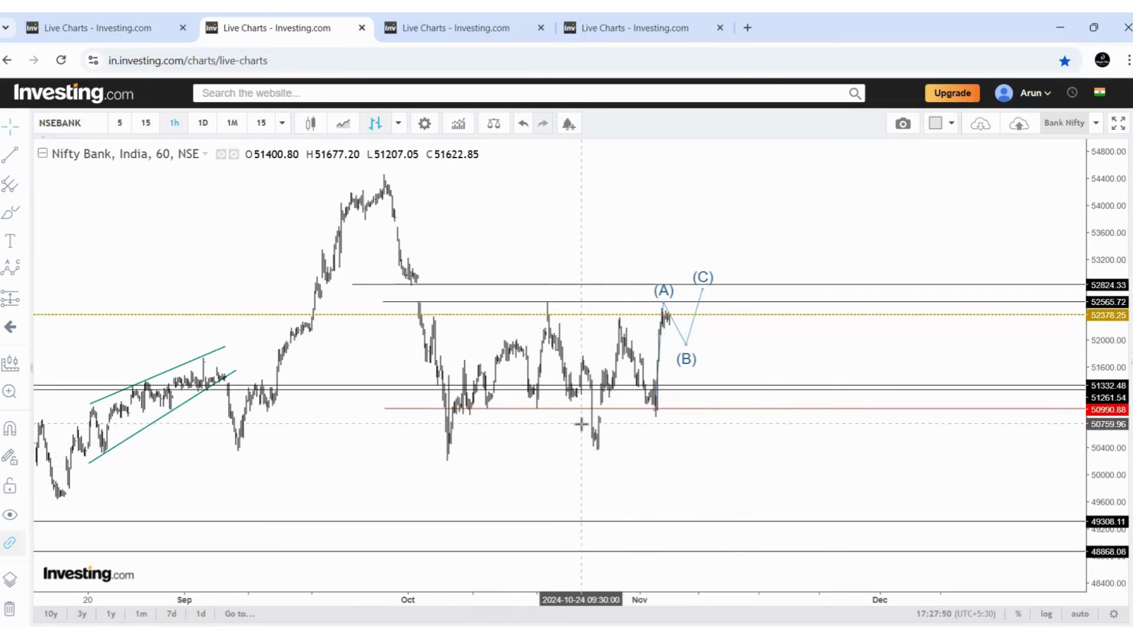
pyautogui.click(678, 341)
pyautogui.moveTo(685, 344); pyautogui.dragTo(696, 343)
pyautogui.moveTo(664, 306); pyautogui.dragTo(669, 302)
pyautogui.moveTo(695, 342); pyautogui.dragTo(691, 338)
pyautogui.moveTo(702, 289); pyautogui.dragTo(714, 287)
pyautogui.click(785, 334)
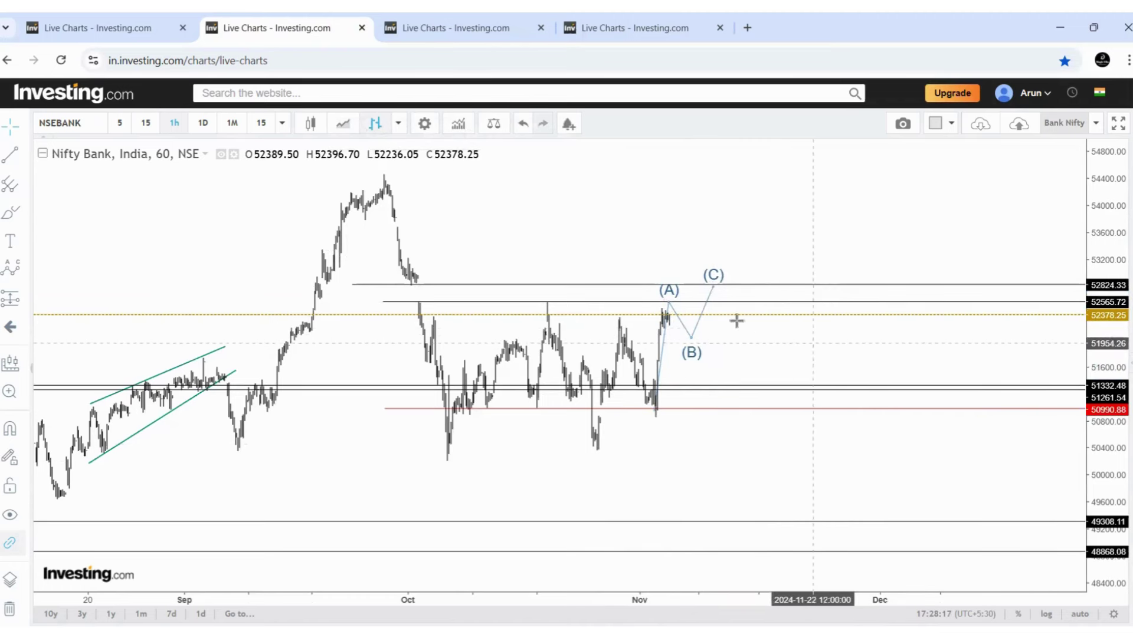
# Step: Add a red horizontal line at 53204.36 on Nifty Bank and raise point (C) to about 53059, just below it
pyautogui.click(788, 259)
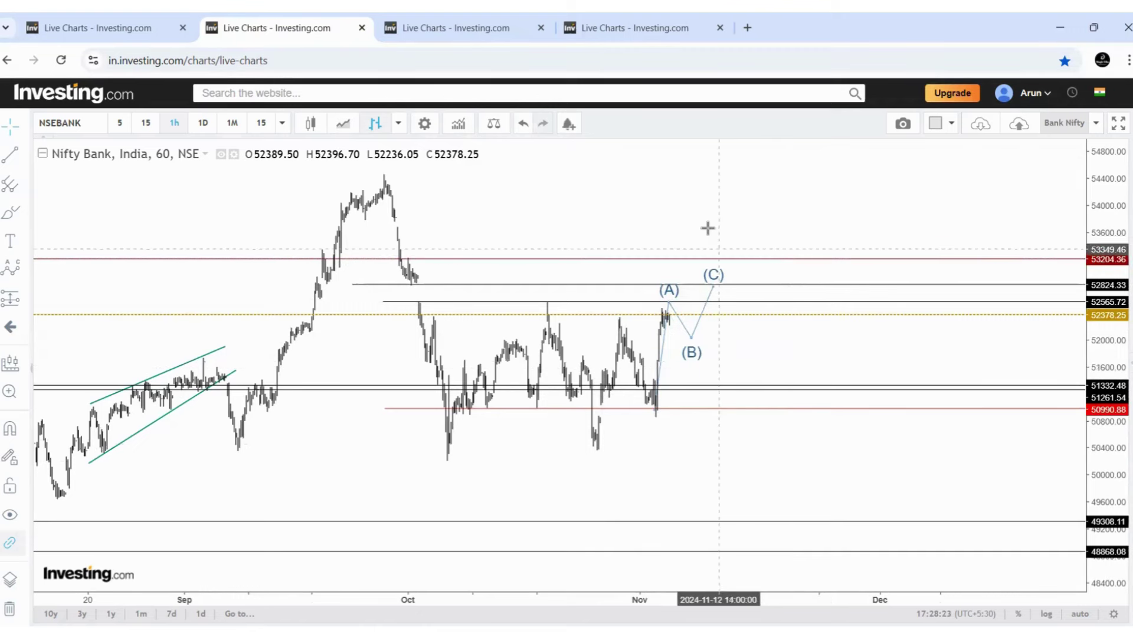
pyautogui.moveTo(714, 288); pyautogui.dragTo(736, 269)
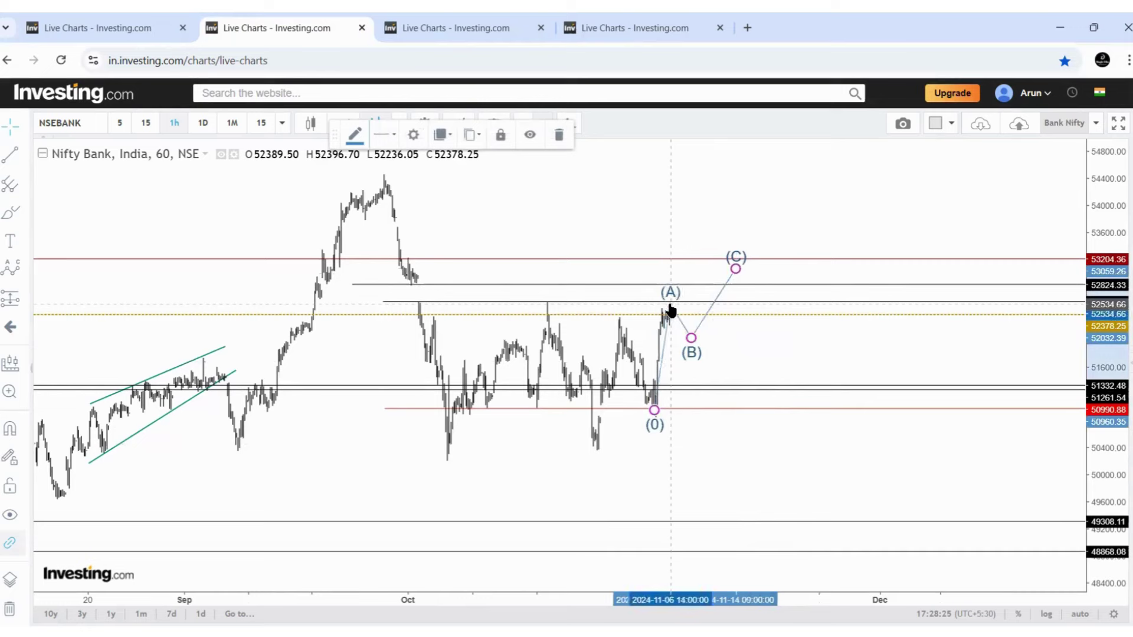
pyautogui.click(698, 341)
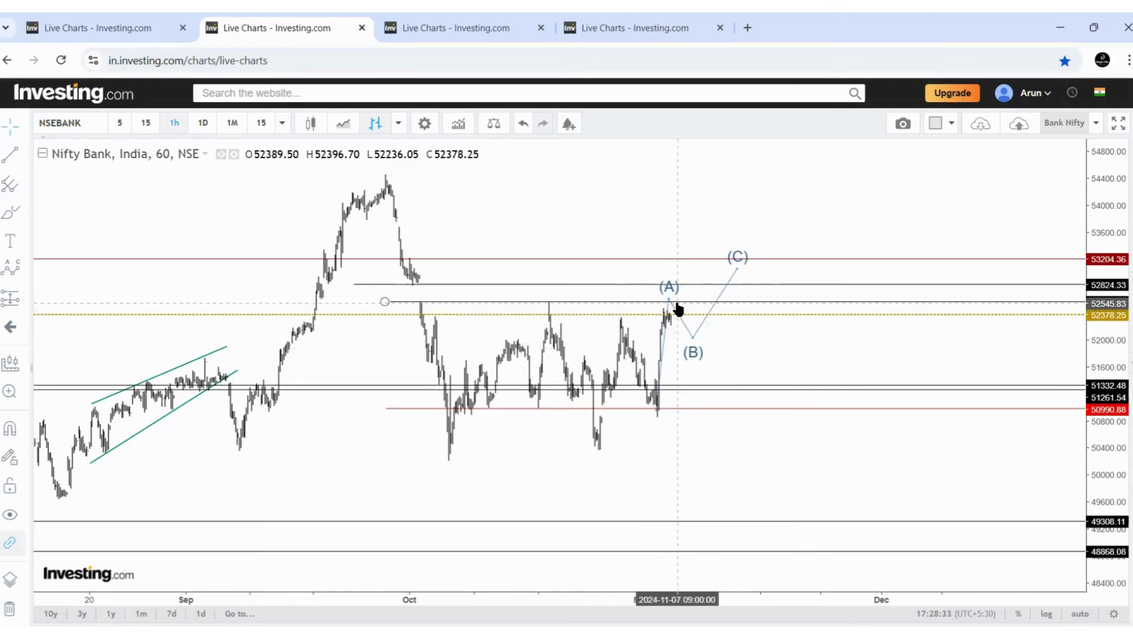
pyautogui.click(667, 302)
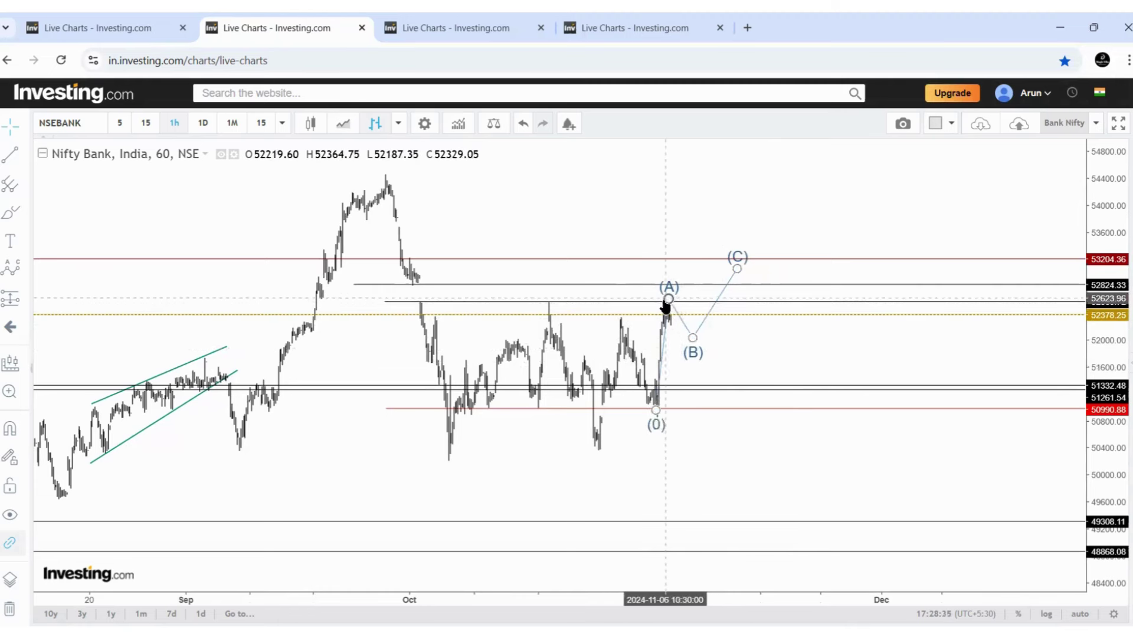
# Step: Compare the ABC projections on Nifty 50 and Nifty Bank, and examine the NIFTY Smallcap 100 daily chart up to the wave 3 line at 22033.98
pyautogui.click(123, 16)
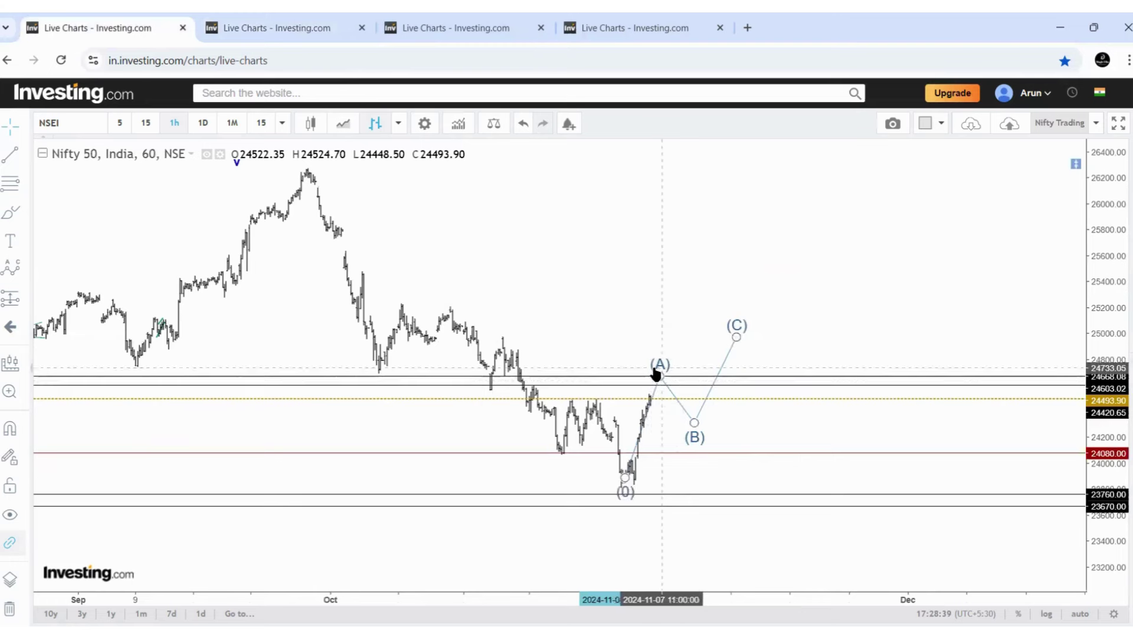
pyautogui.hotkey('ctrl', 'Tab')
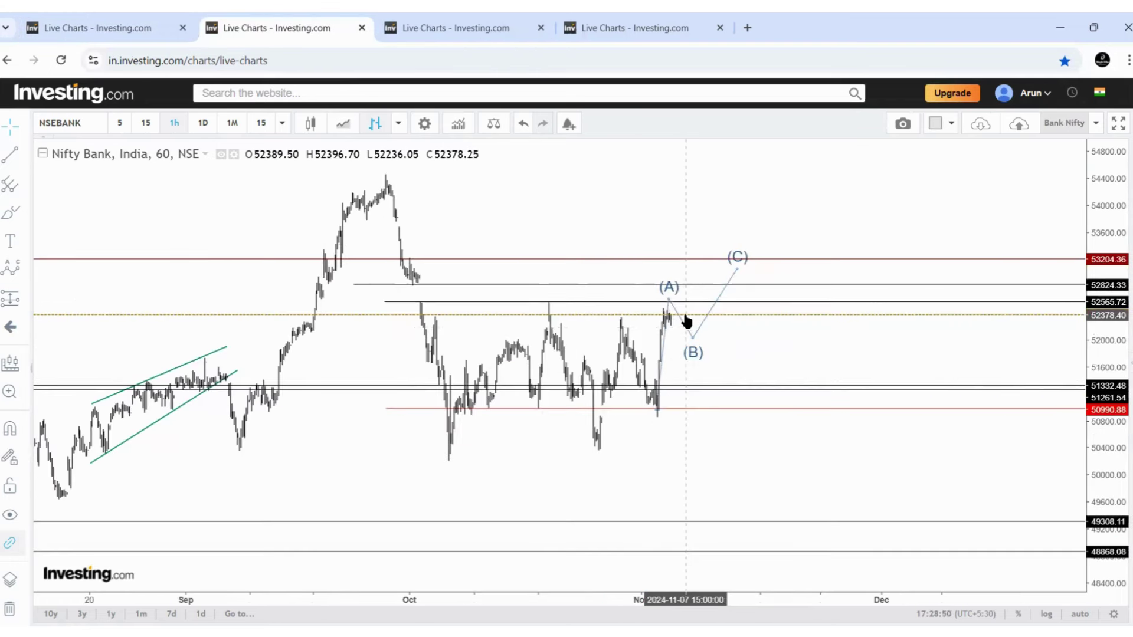
pyautogui.hotkey('ctrl', 'Tab')
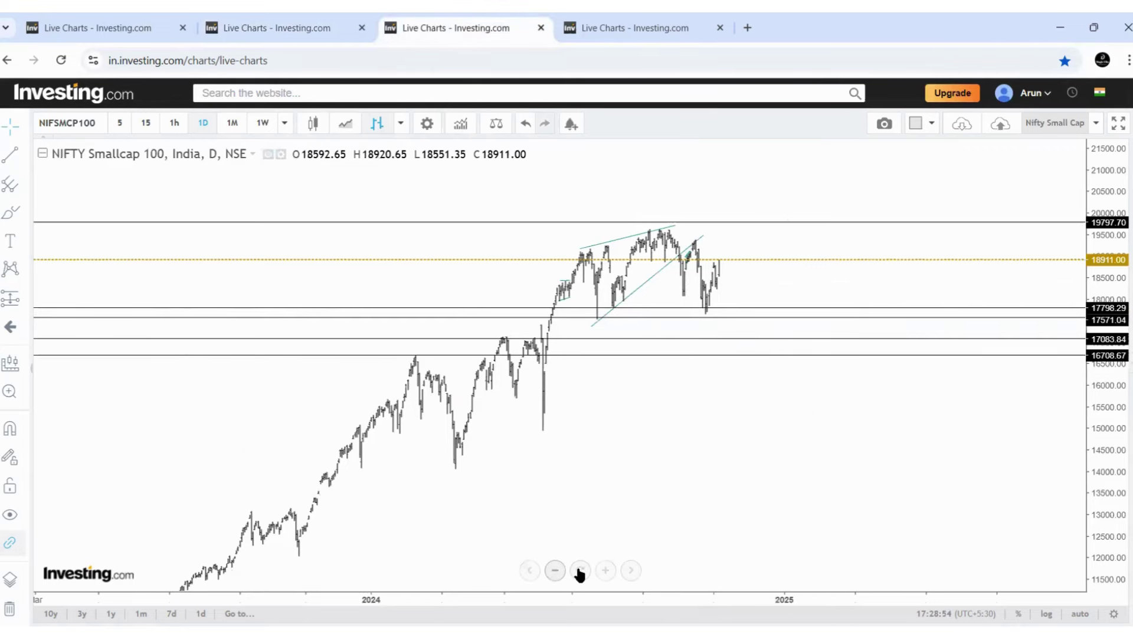
pyautogui.click(602, 573)
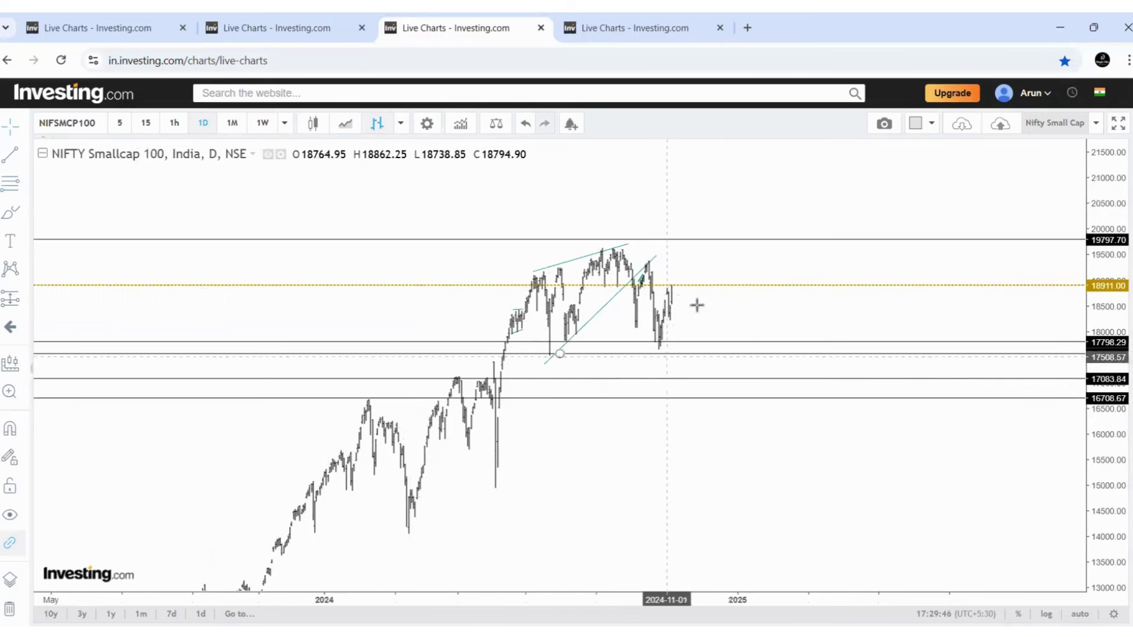
pyautogui.moveTo(1109, 477); pyautogui.dragTo(1109, 531)
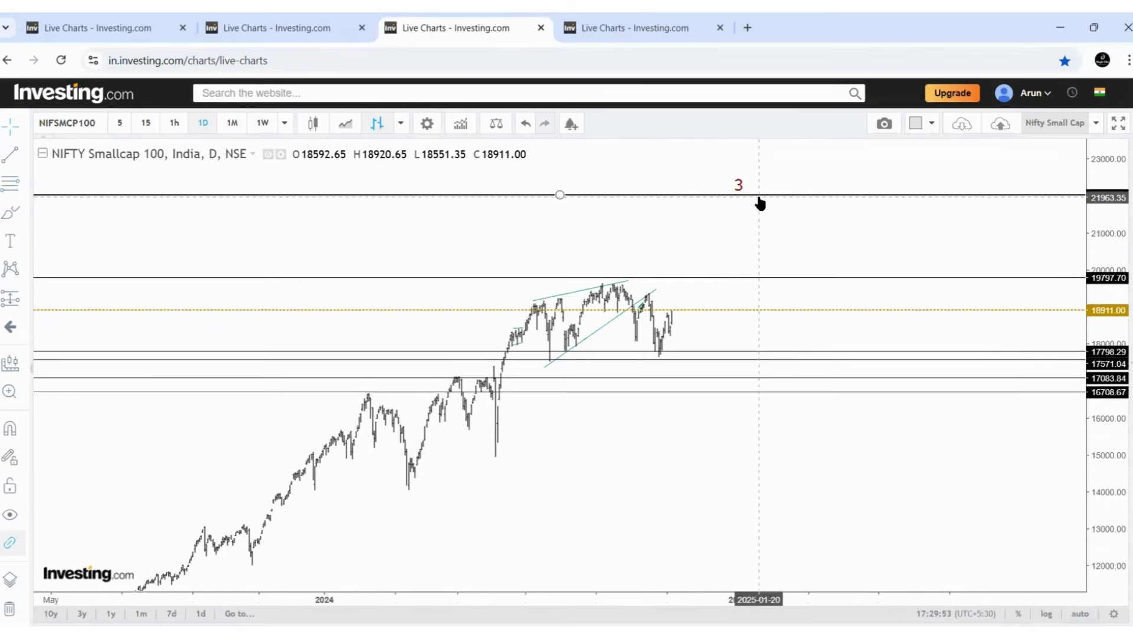
pyautogui.moveTo(760, 204); pyautogui.dragTo(760, 202)
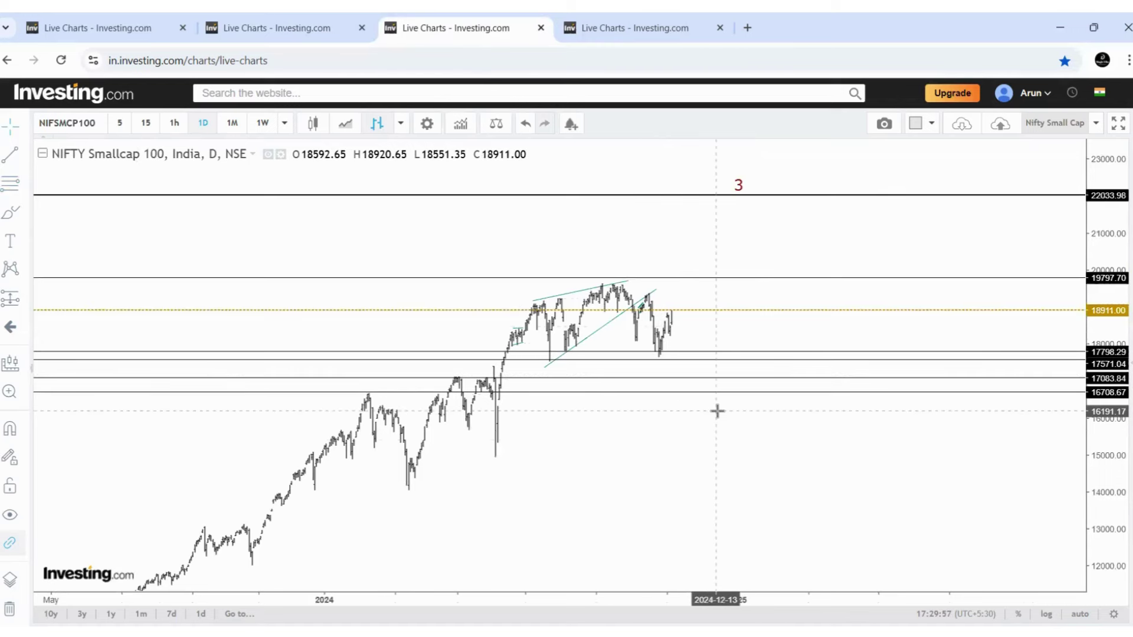
# Step: Recheck the Nifty Bank and Nifty 50 projections against the recent swings and horizontal levels on the NIFTY Smallcap 100 daily chart
pyautogui.click(239, 17)
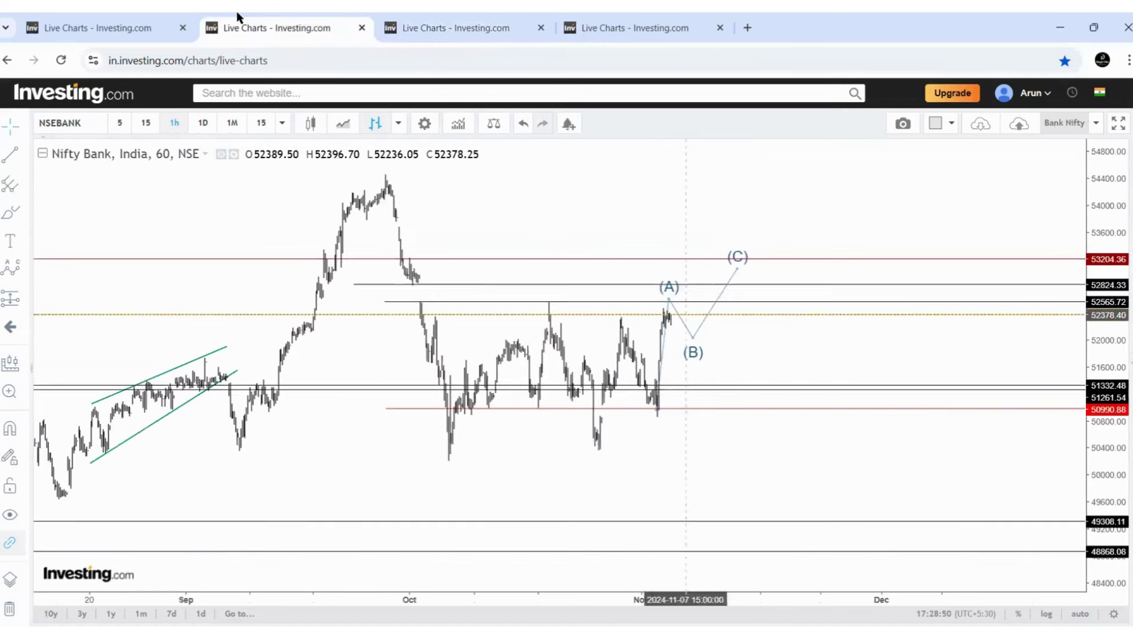
pyautogui.click(159, 17)
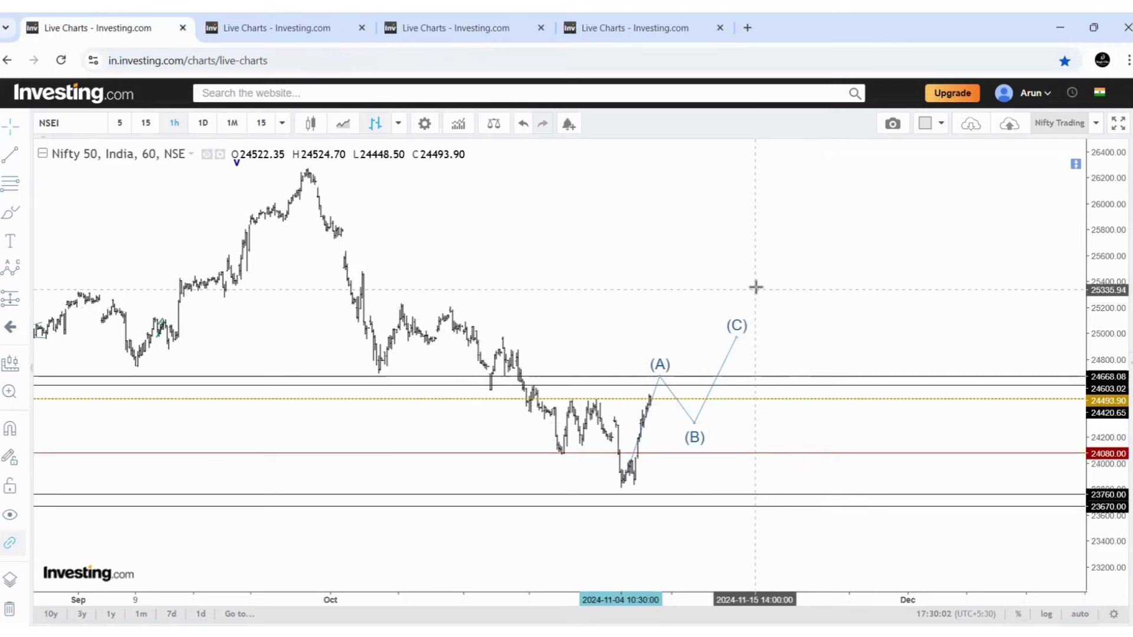
pyautogui.click(453, 21)
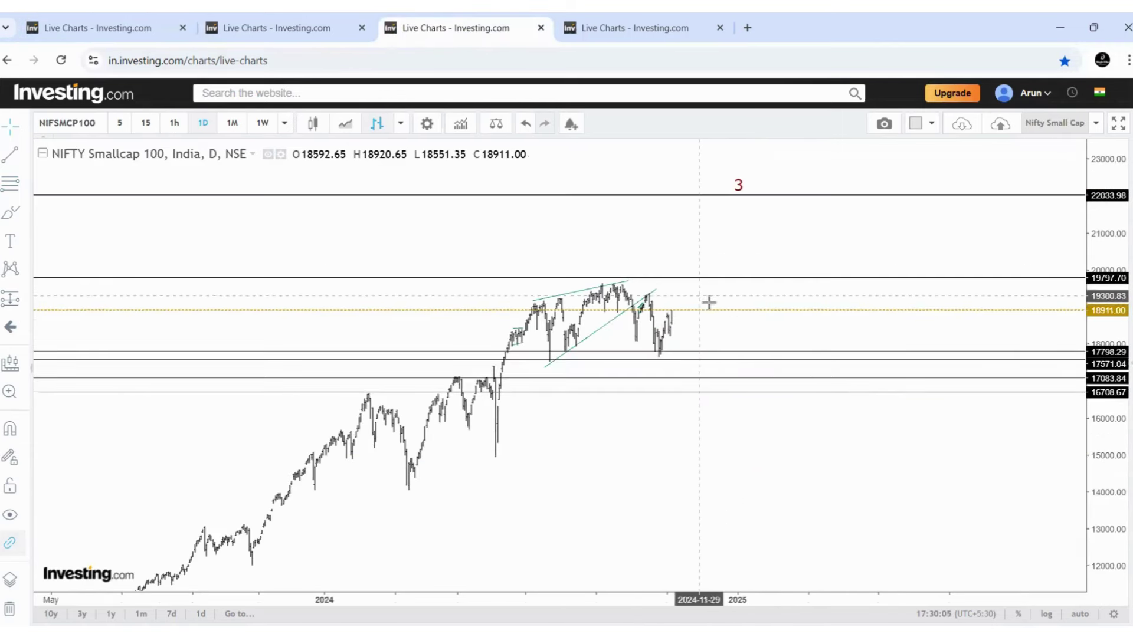
pyautogui.moveTo(1111, 494); pyautogui.dragTo(1109, 403)
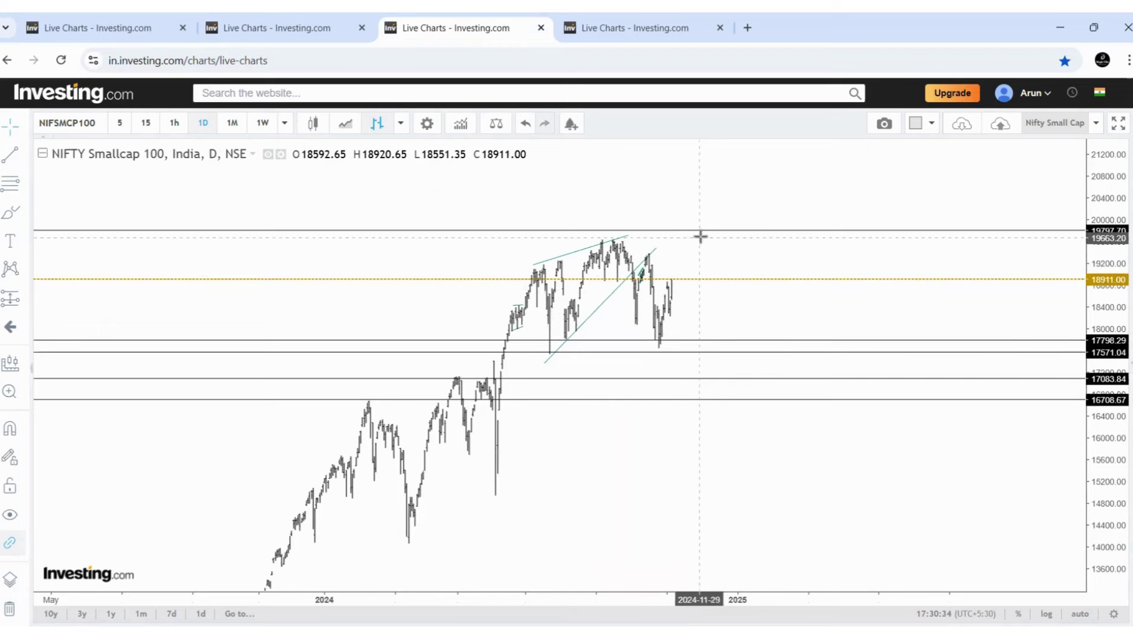
pyautogui.click(162, 17)
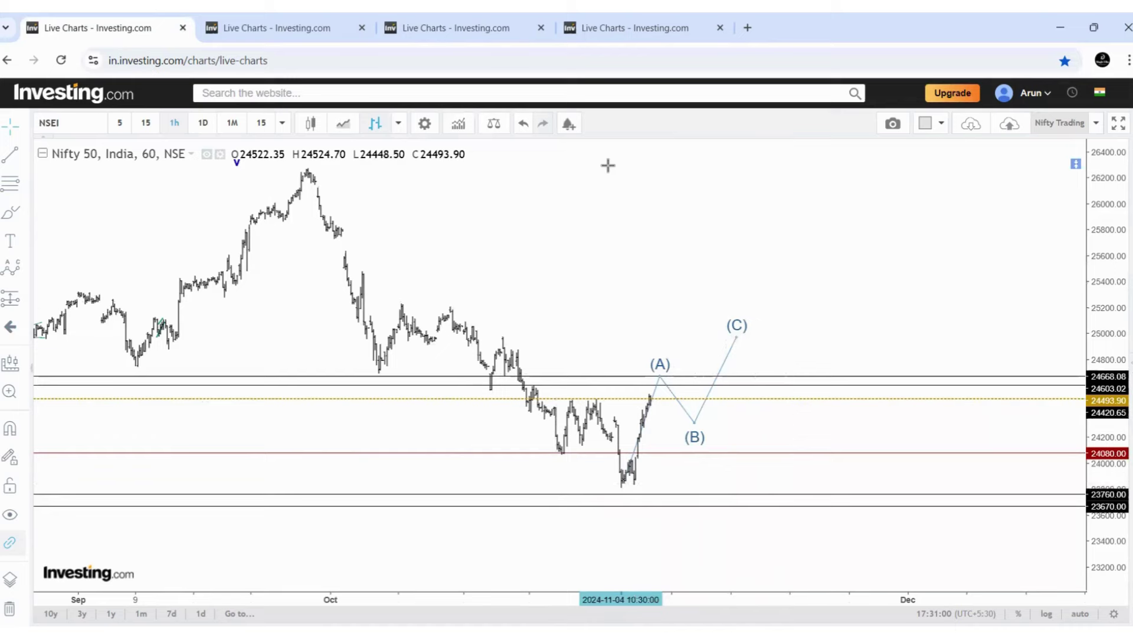
# Step: Compare the NIFTY Smallcap 100 daily chart once more with the ABC projection on the Nifty Bank hourly chart
pyautogui.click(447, 28)
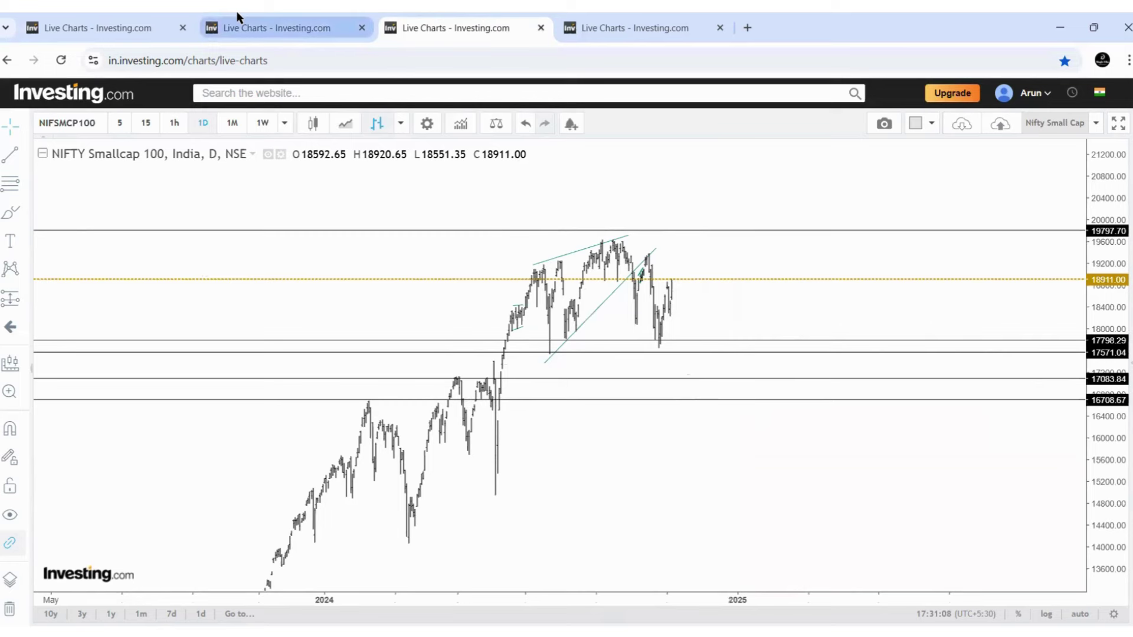
pyautogui.click(267, 18)
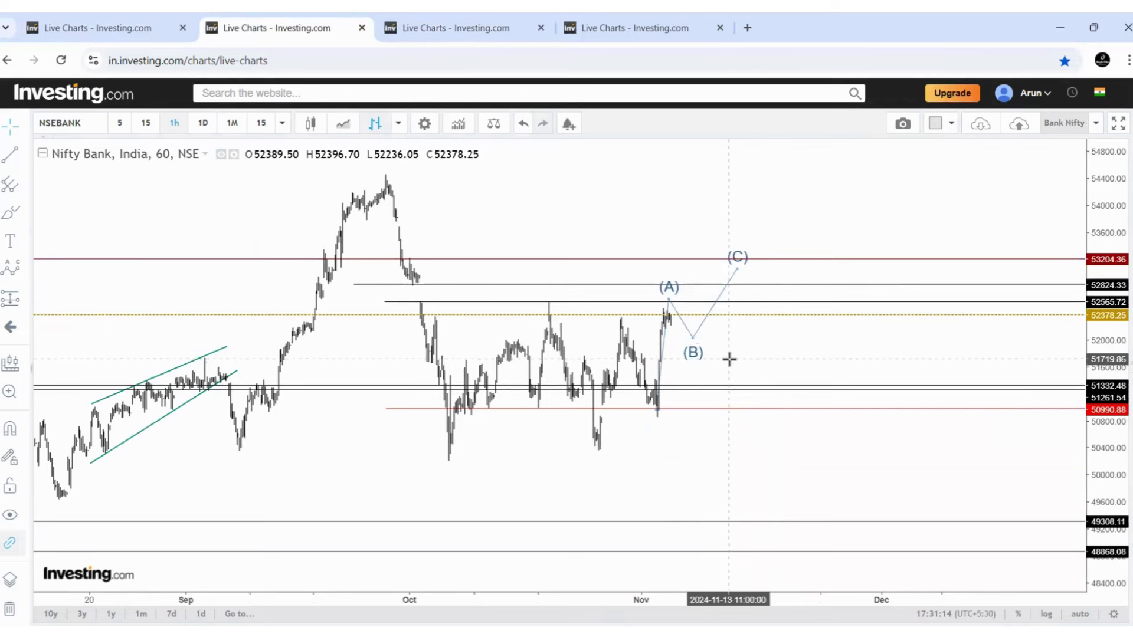
pyautogui.click(474, 22)
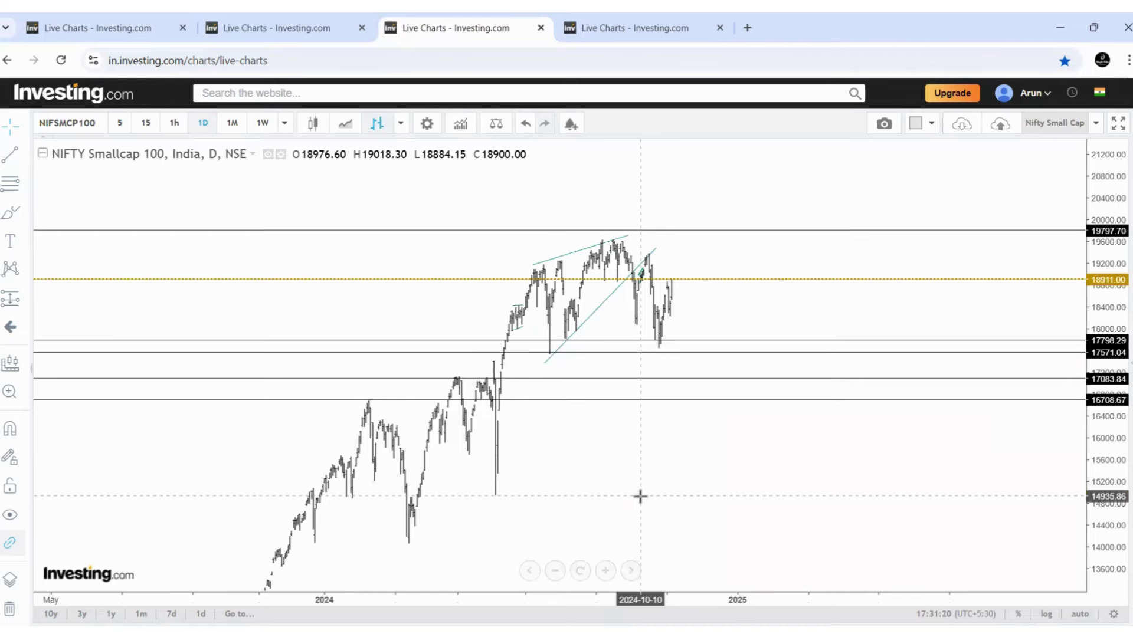
# Step: Bring up the Silver Futures chart and set its interval to 4 hours
pyautogui.hotkey('ctrl', 'Tab')
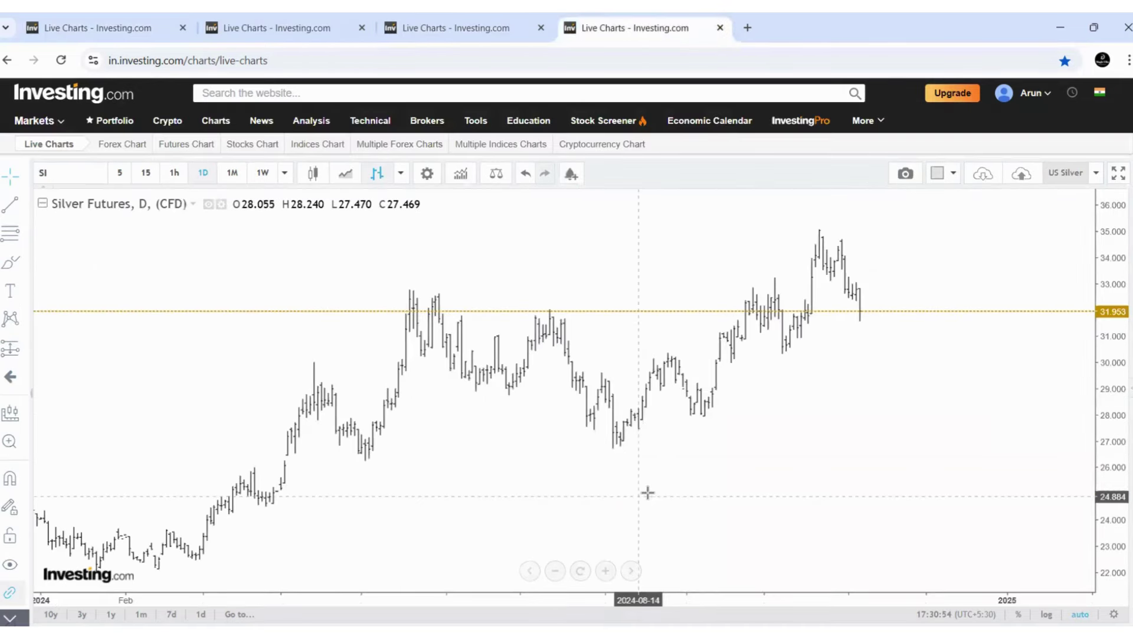
pyautogui.click(555, 571)
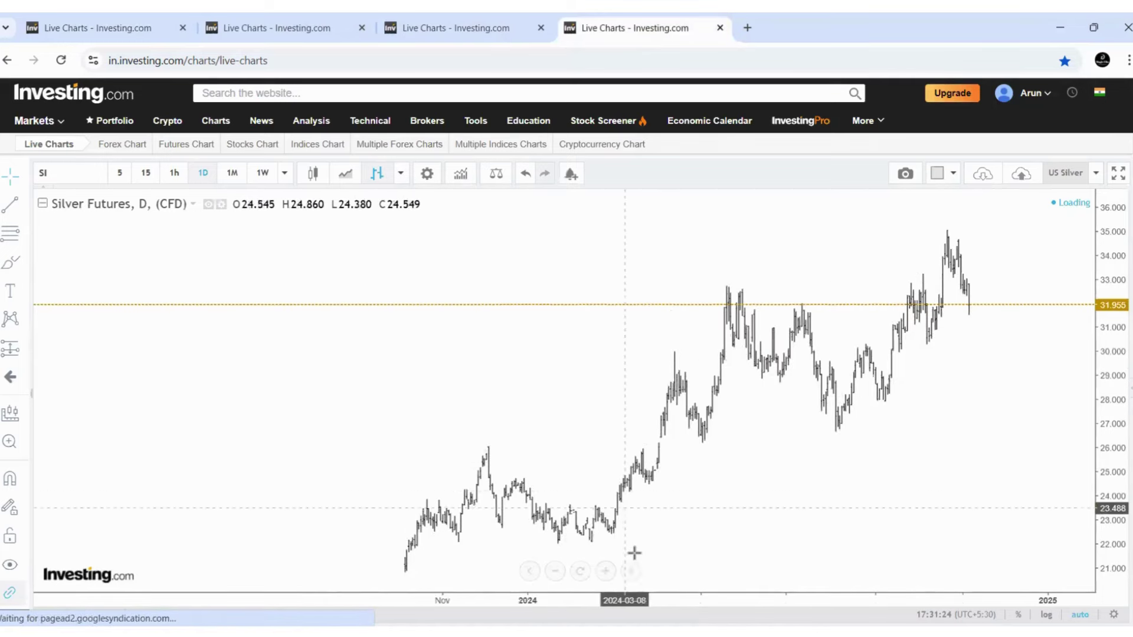
pyautogui.click(605, 571)
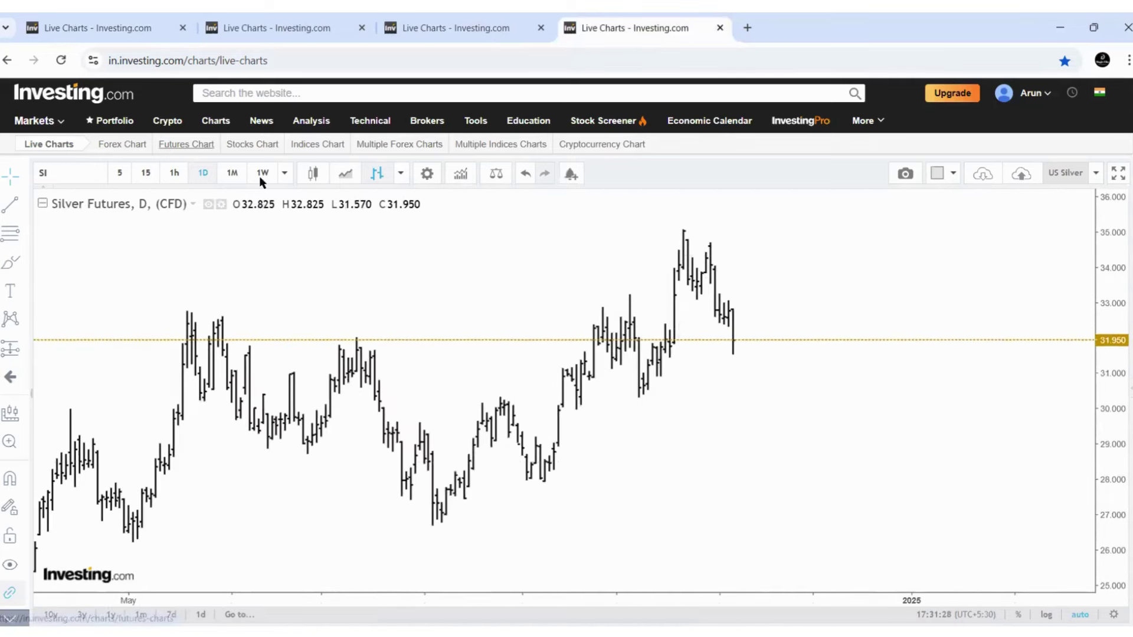
pyautogui.click(285, 173)
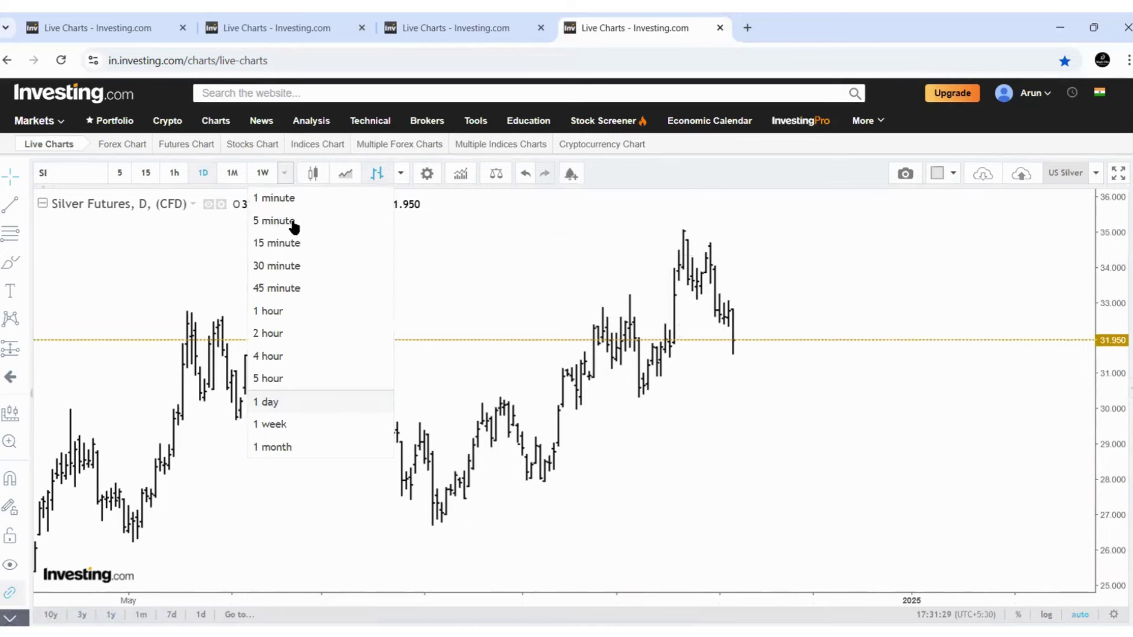
pyautogui.click(307, 354)
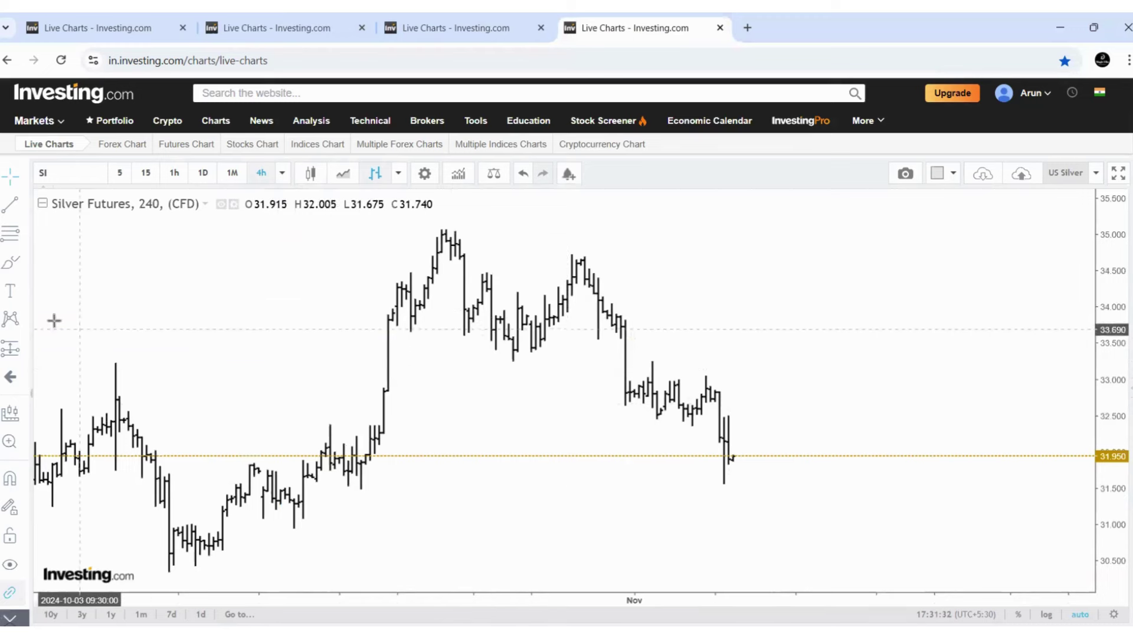
# Step: Draw an ABC correction on the Silver Futures 4-hour chart from about 34.896, with (A) at 33.389, (B) at 34.512 and (C) at 31.517
pyautogui.click(24, 319)
pyautogui.click(190, 491)
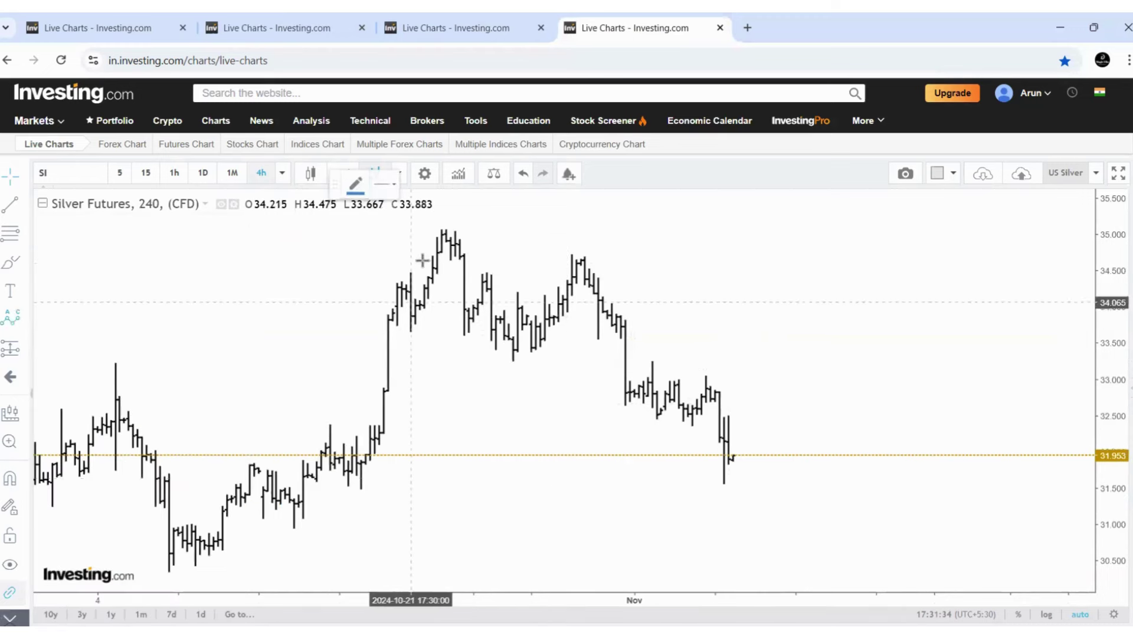
pyautogui.click(431, 242)
pyautogui.click(492, 351)
pyautogui.click(577, 271)
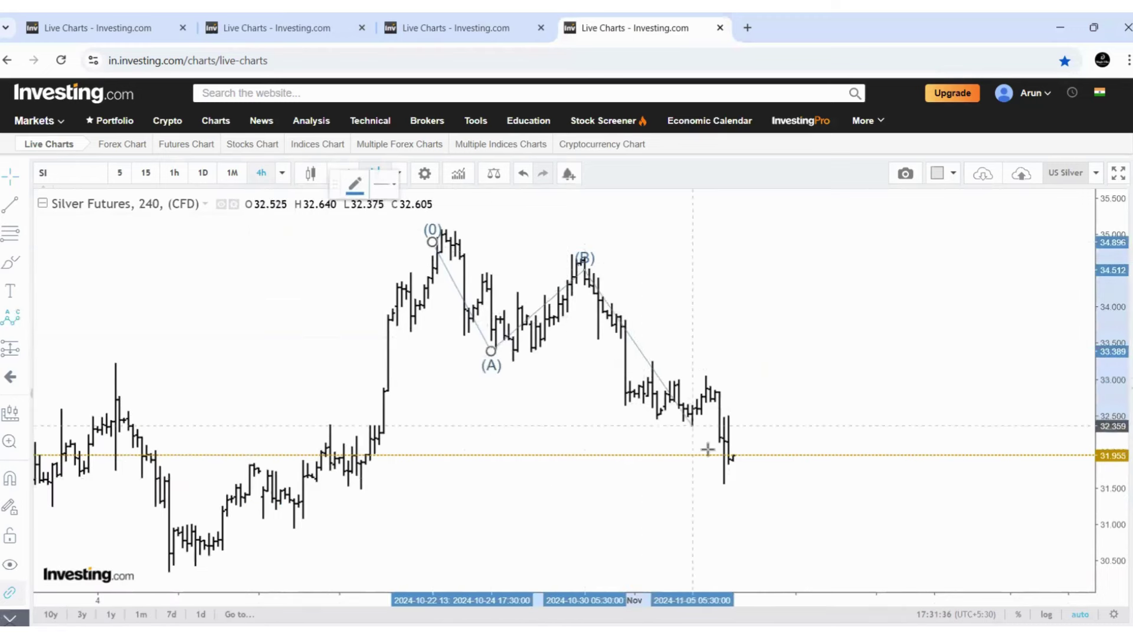
pyautogui.click(725, 483)
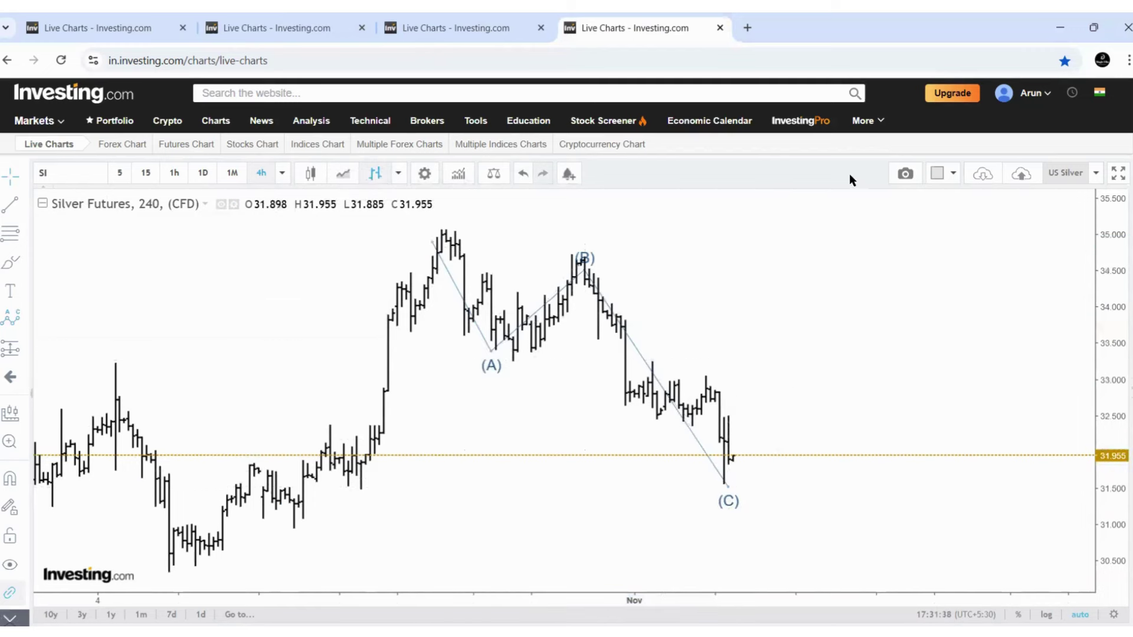
# Step: Delete the ABC count from the silver chart and return to the daily interval, showing price history back to late 2022
pyautogui.click(590, 265)
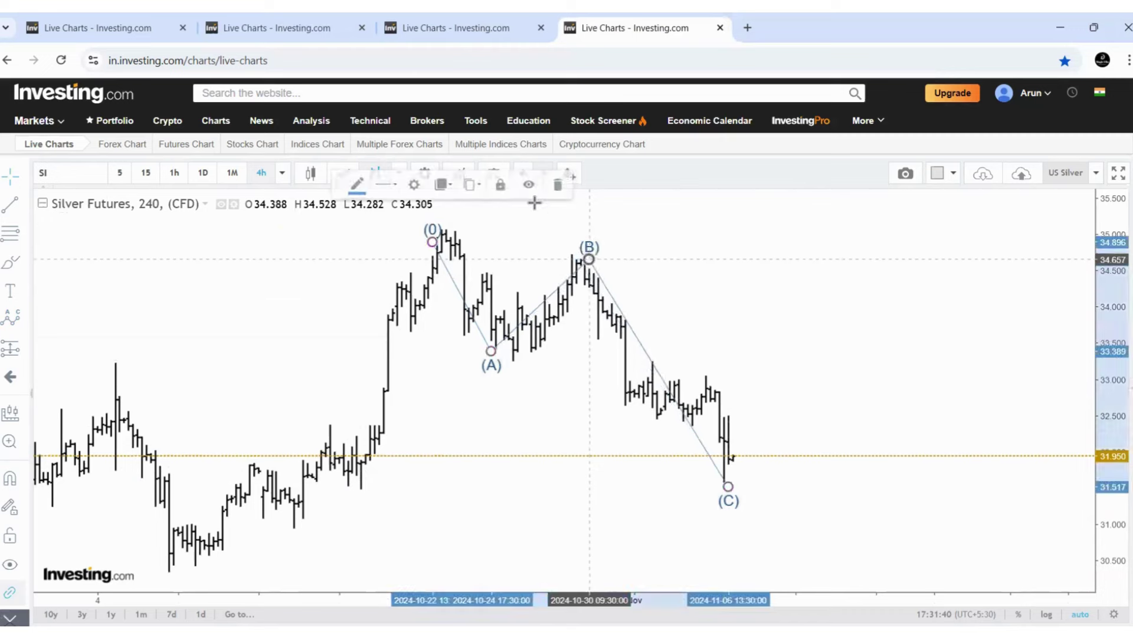
pyautogui.click(555, 185)
pyautogui.click(211, 172)
pyautogui.moveTo(616, 583)
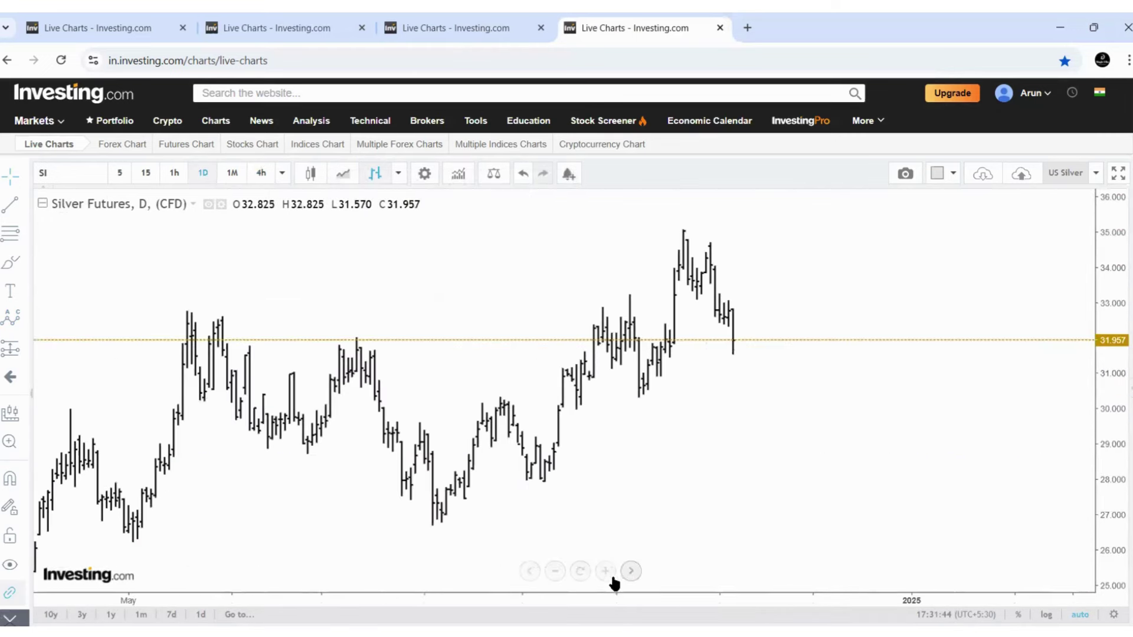
pyautogui.click(556, 571)
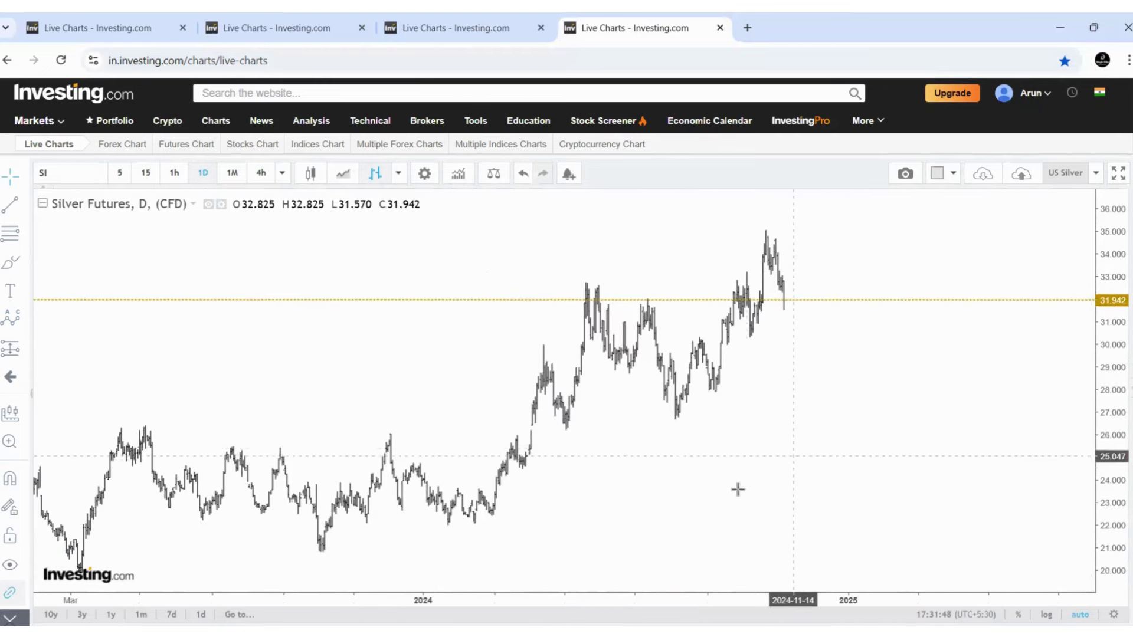
pyautogui.click(555, 571)
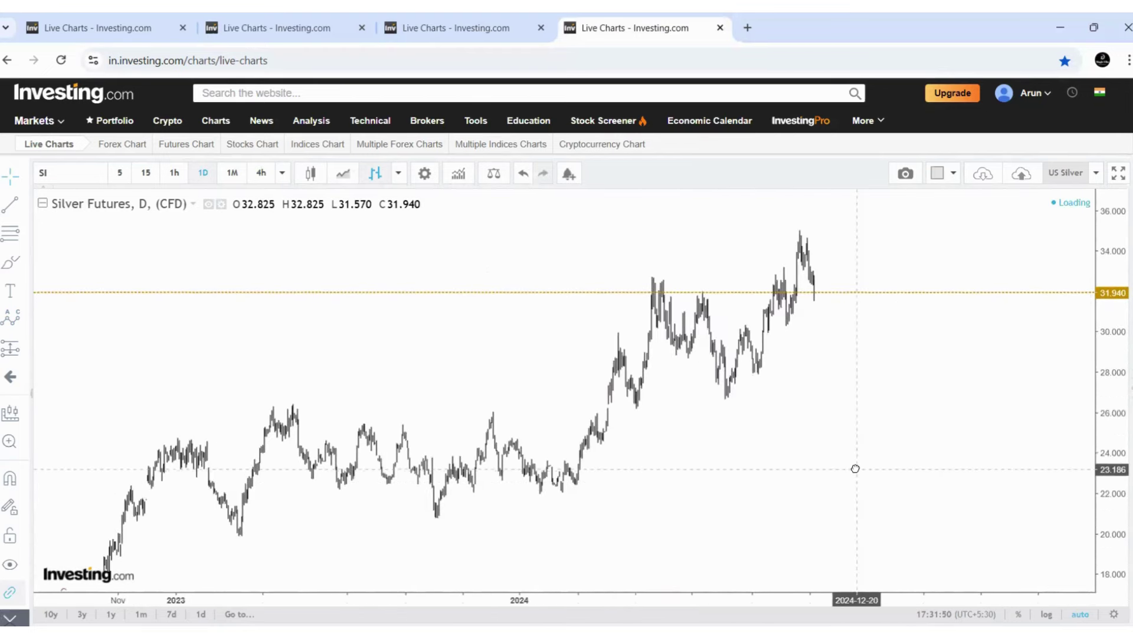
# Step: Switch Silver Futures to the 1-week interval and examine the w-x-y correction and the rally that follows it
pyautogui.click(283, 173)
pyautogui.click(320, 428)
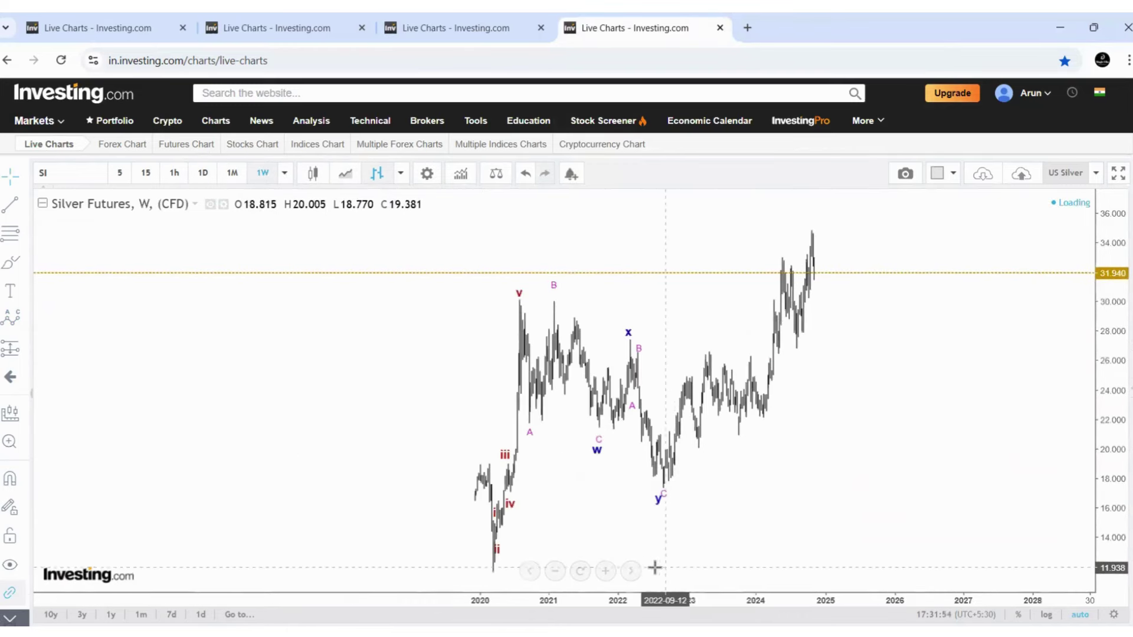
pyautogui.click(605, 576)
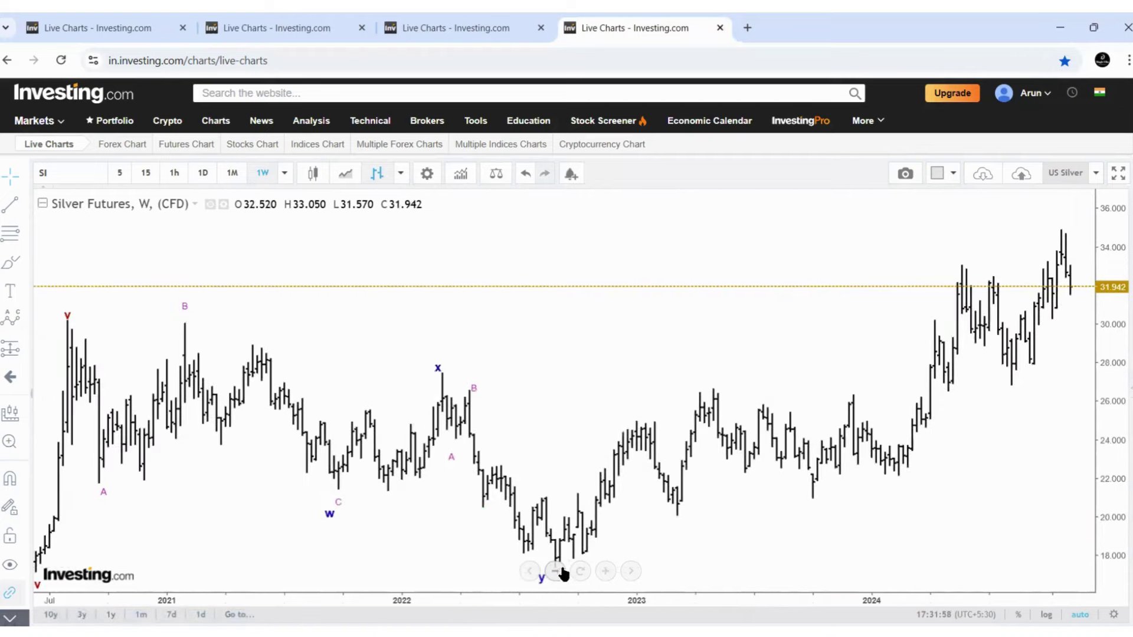
pyautogui.click(555, 571)
pyautogui.moveTo(860, 321); pyautogui.dragTo(518, 516)
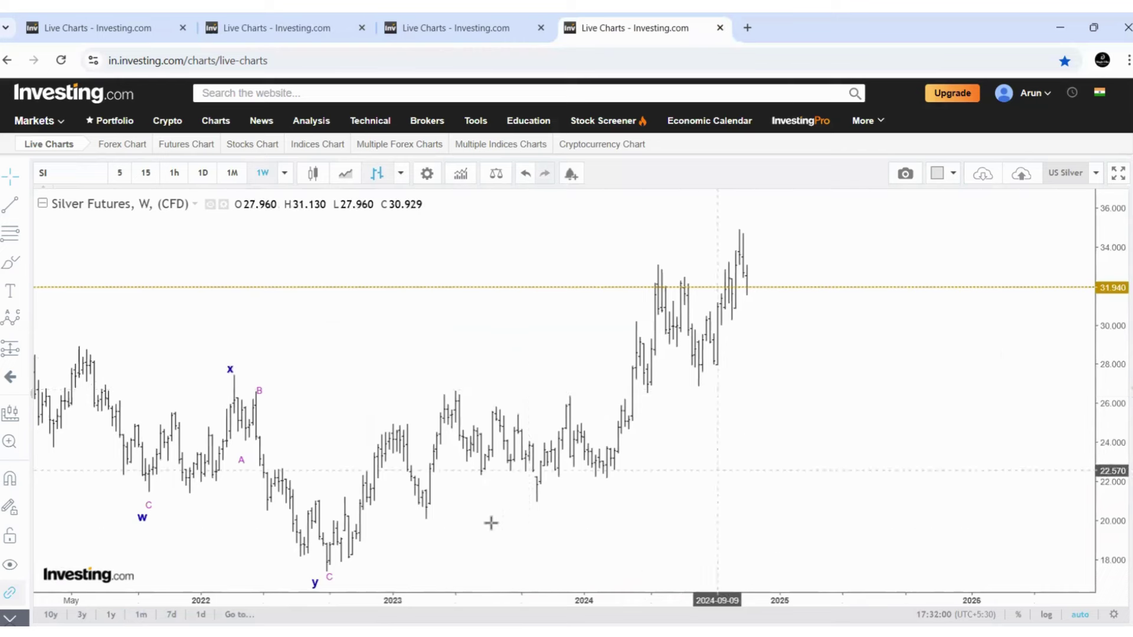
pyautogui.moveTo(452, 397); pyautogui.dragTo(438, 396)
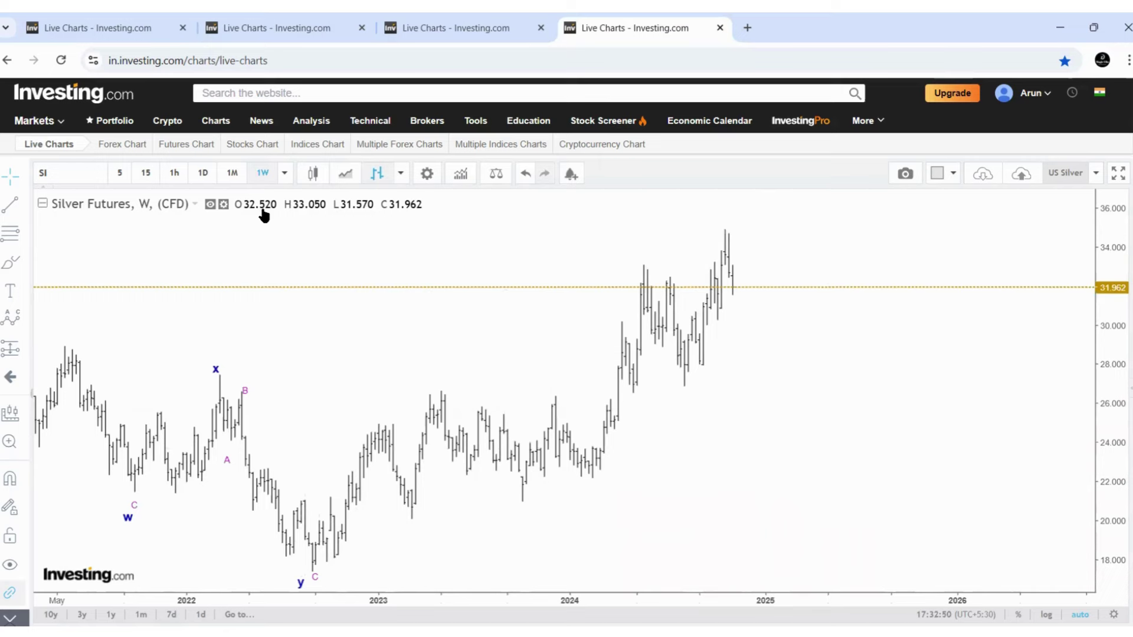
# Step: Set Silver Futures back to the daily interval and show the price action from mid-2022 to the latest bar
pyautogui.click(203, 174)
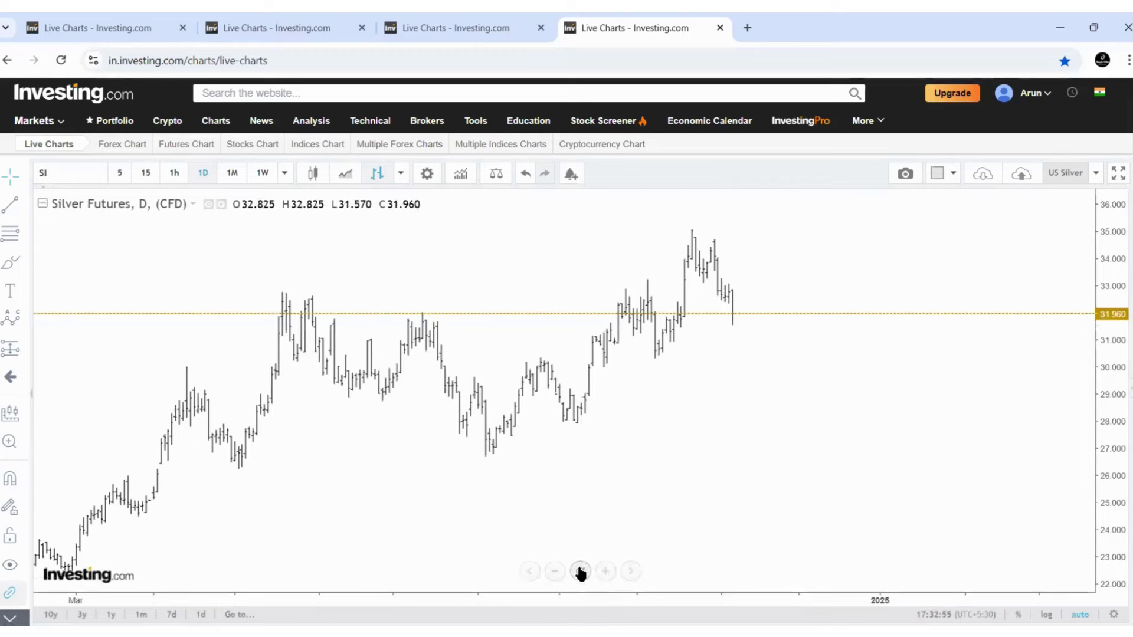
pyautogui.click(555, 571)
pyautogui.click(555, 572)
pyautogui.click(555, 572)
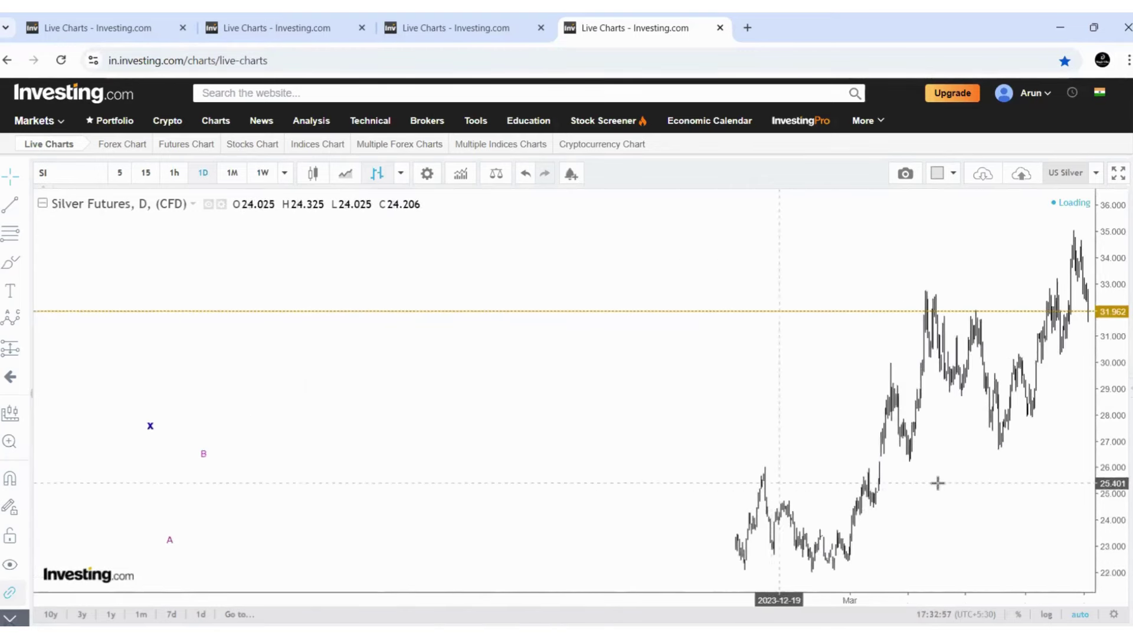
pyautogui.moveTo(803, 487); pyautogui.dragTo(671, 400)
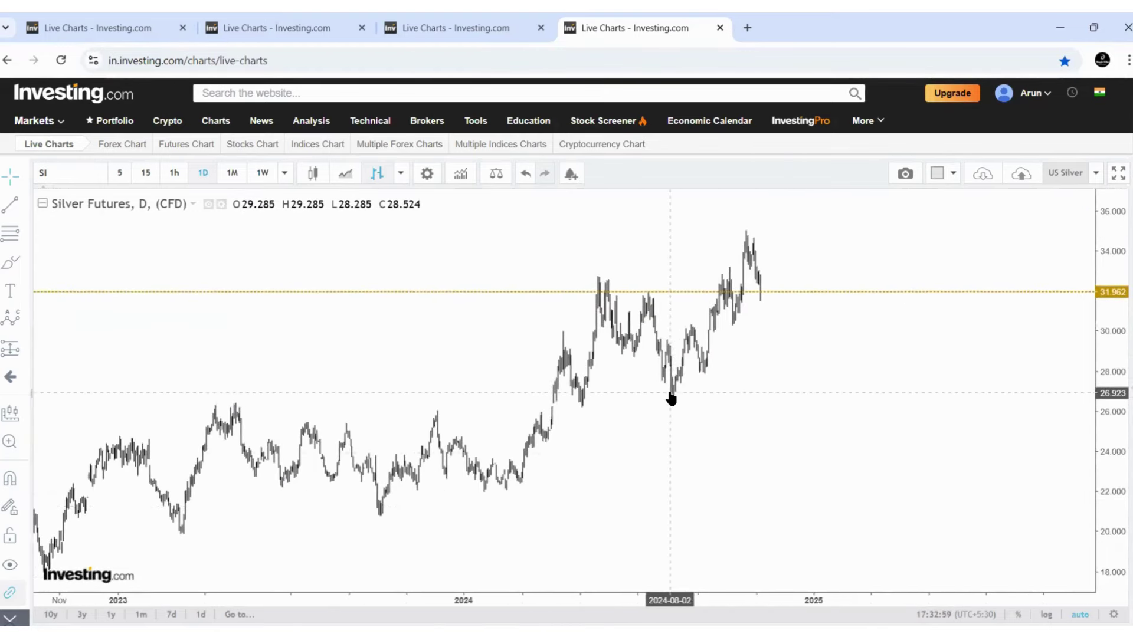
pyautogui.click(556, 571)
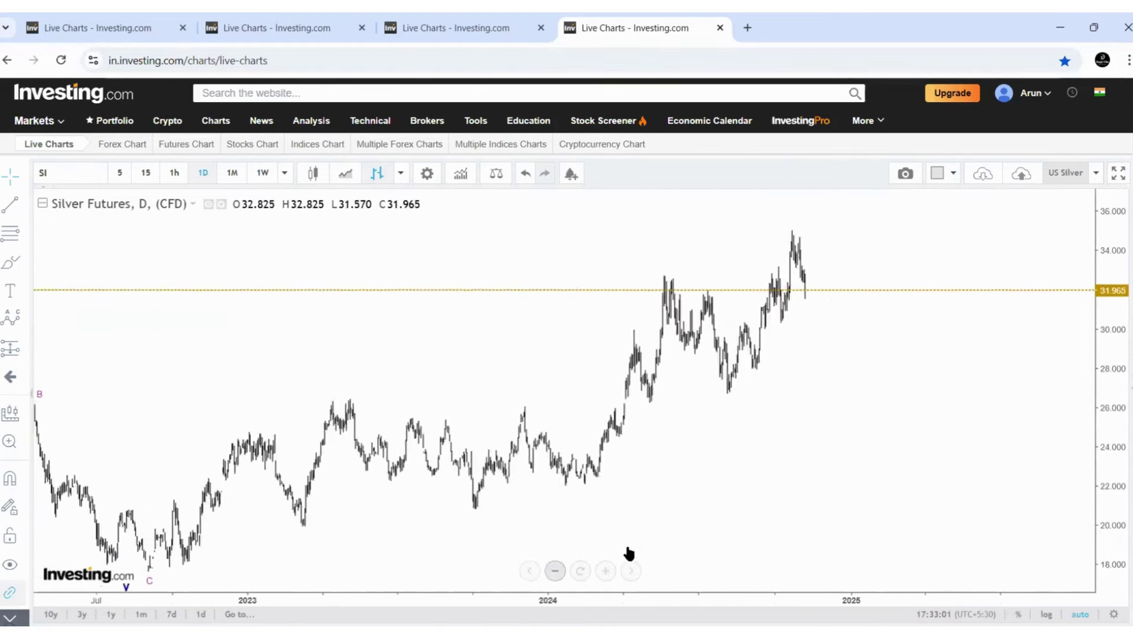
# Step: Draw a five-wave impulse on the silver daily chart from 21.065 through (1) 25.404, (2) 22.102, (3) 32.240 and (4) 26.748 to (5) near the 2024 high
pyautogui.click(29, 319)
pyautogui.click(136, 405)
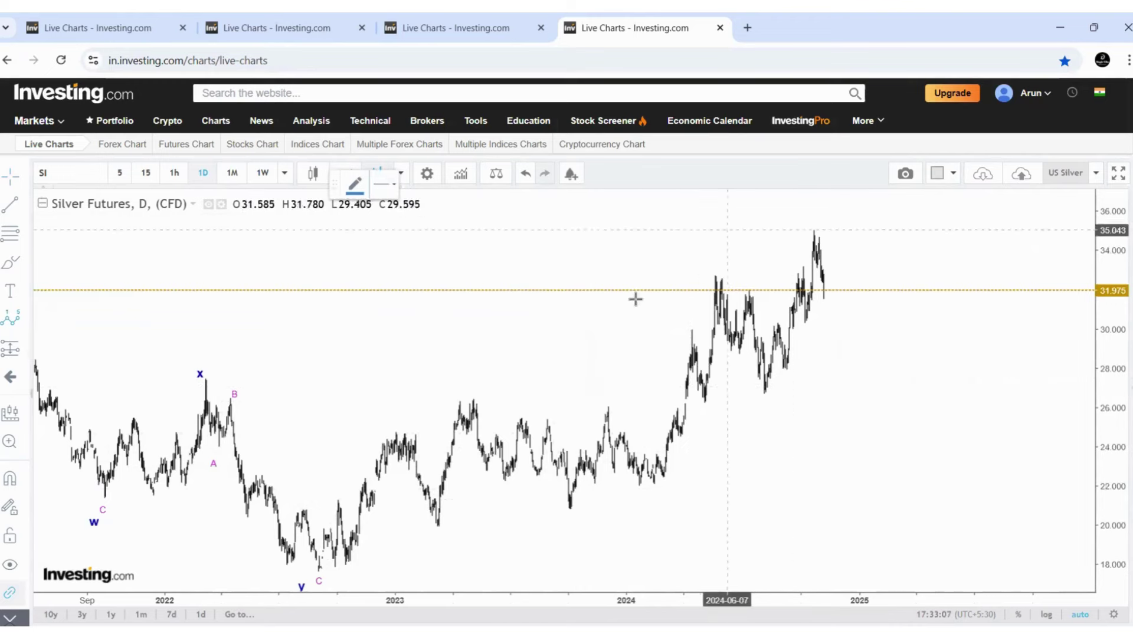
pyautogui.click(564, 504)
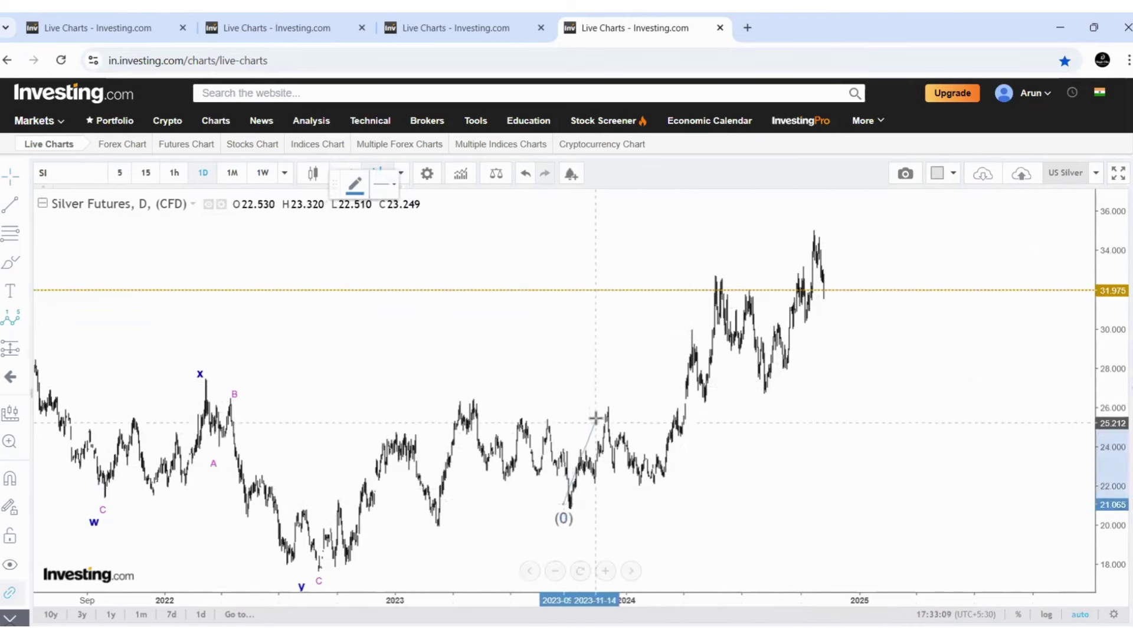
pyautogui.click(597, 418)
pyautogui.click(643, 484)
pyautogui.click(707, 285)
pyautogui.click(770, 393)
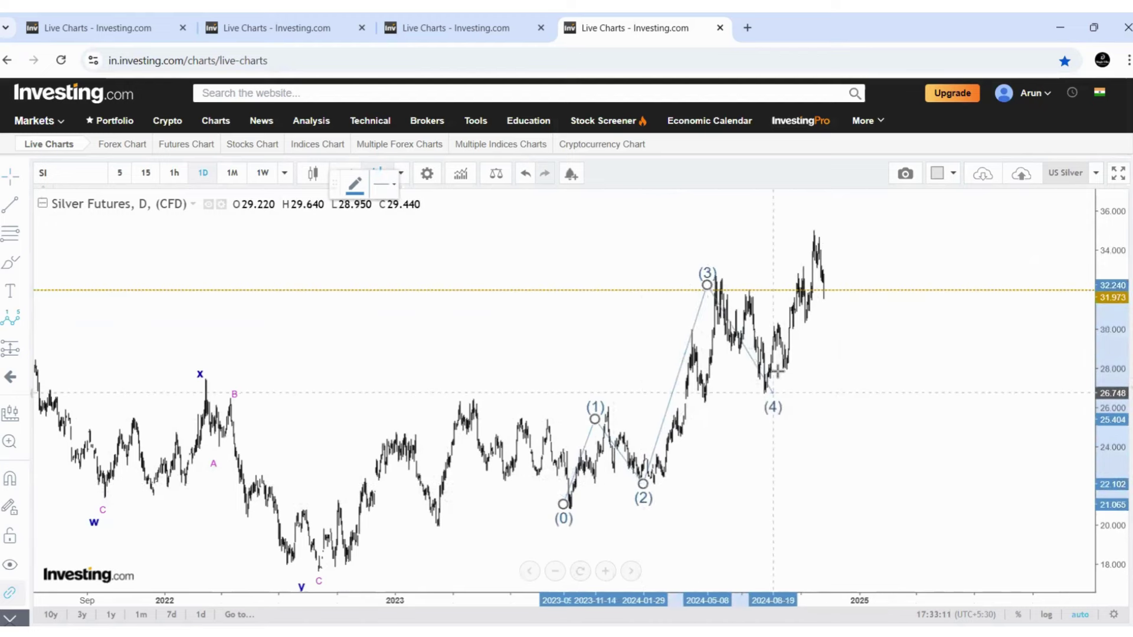
pyautogui.click(822, 239)
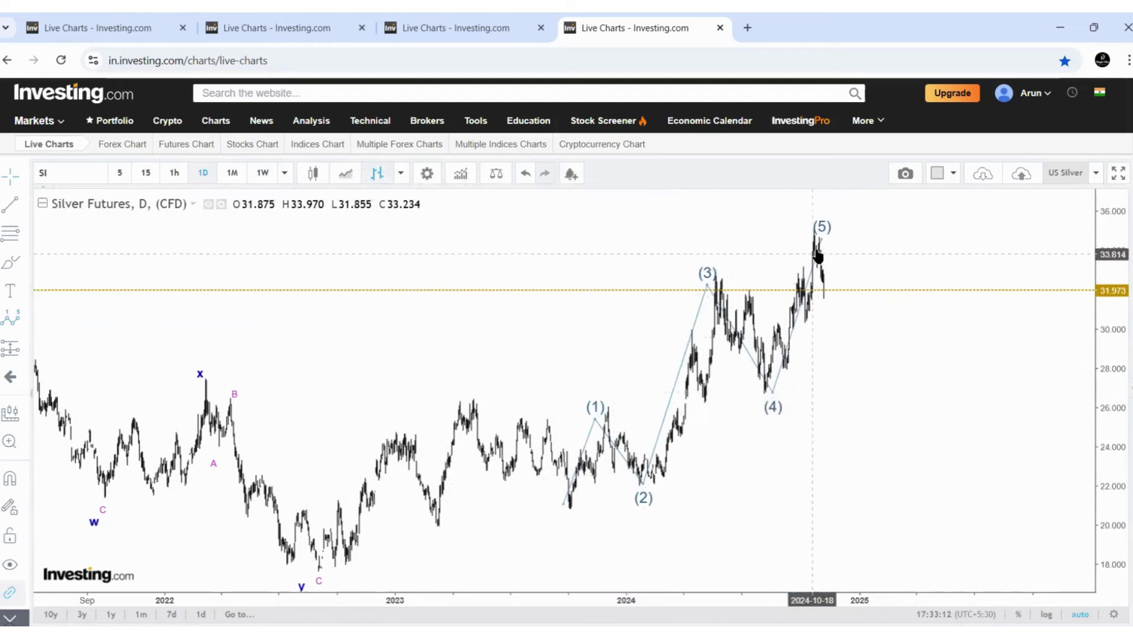
# Step: Delete the five-wave impulse count from the silver daily chart and examine the advance since mid-2023
pyautogui.click(824, 231)
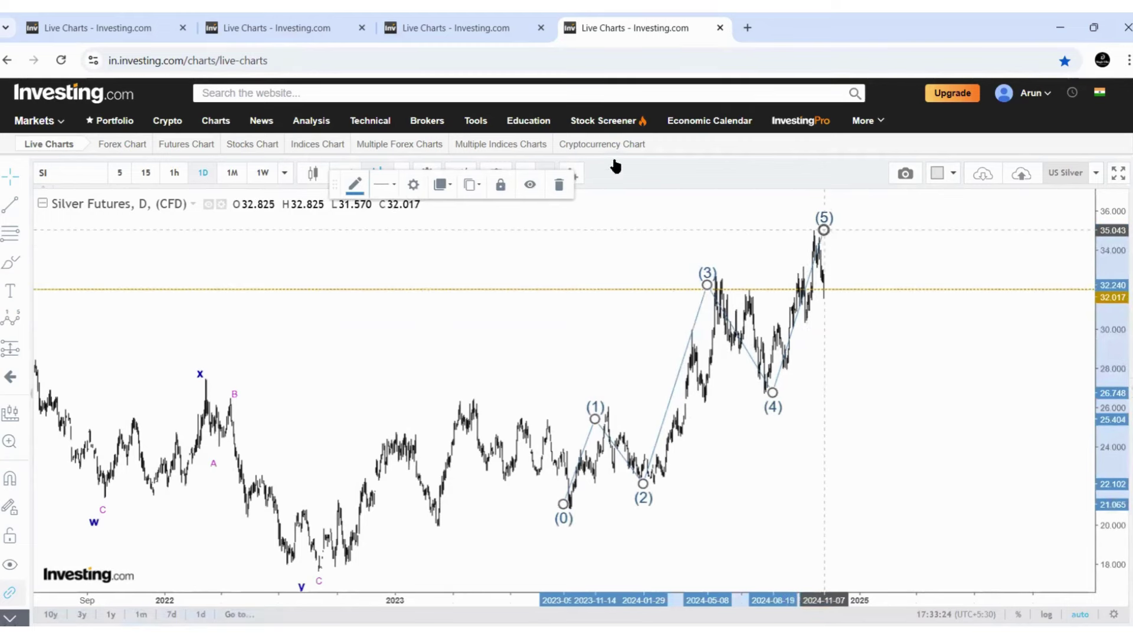
pyautogui.click(559, 184)
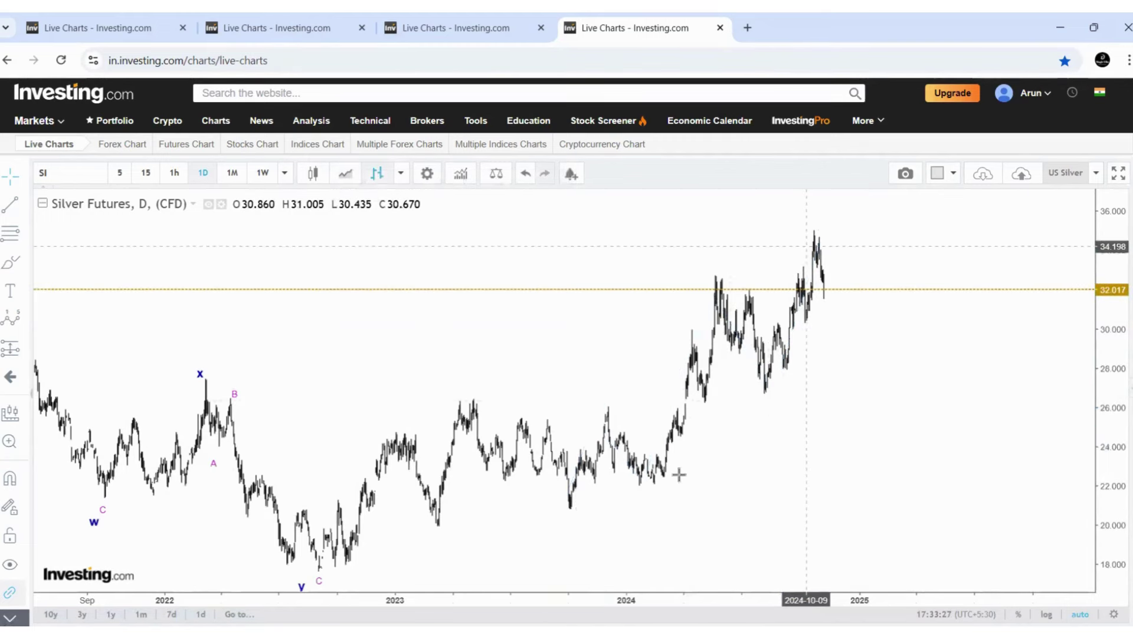
pyautogui.click(606, 571)
pyautogui.scroll(2, 735, 473)
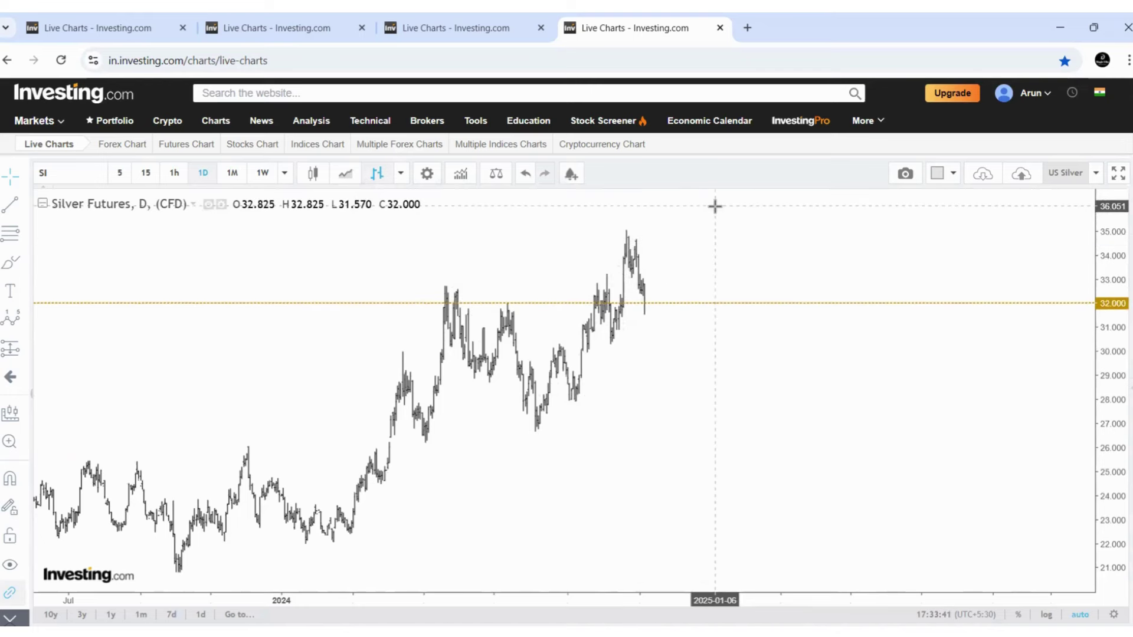
pyautogui.click(552, 580)
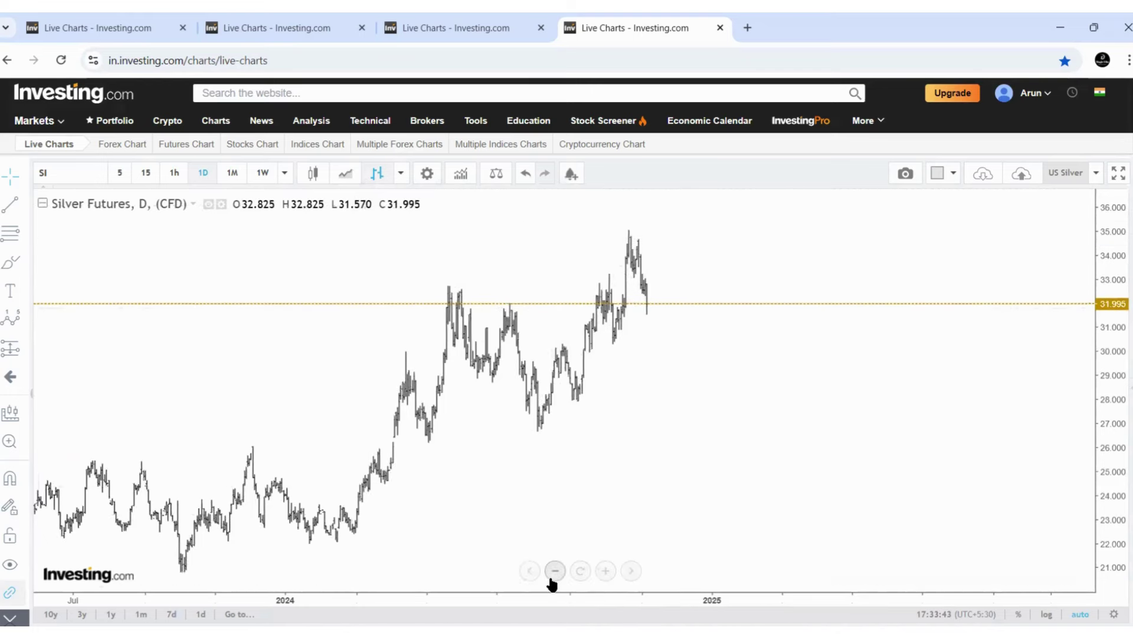
pyautogui.click(553, 572)
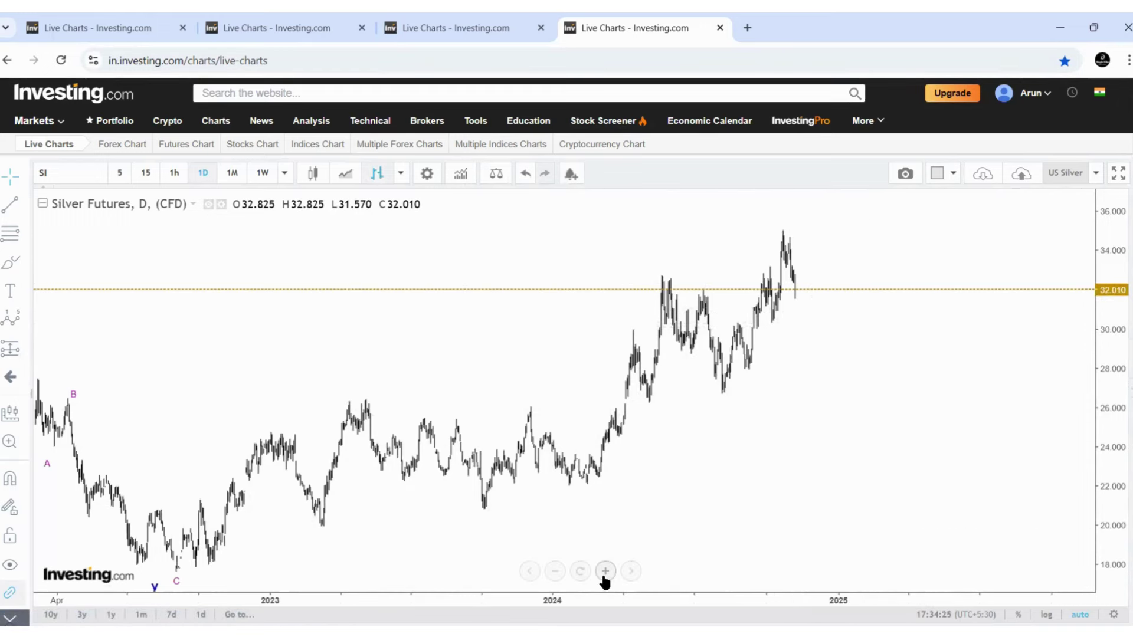
pyautogui.click(605, 573)
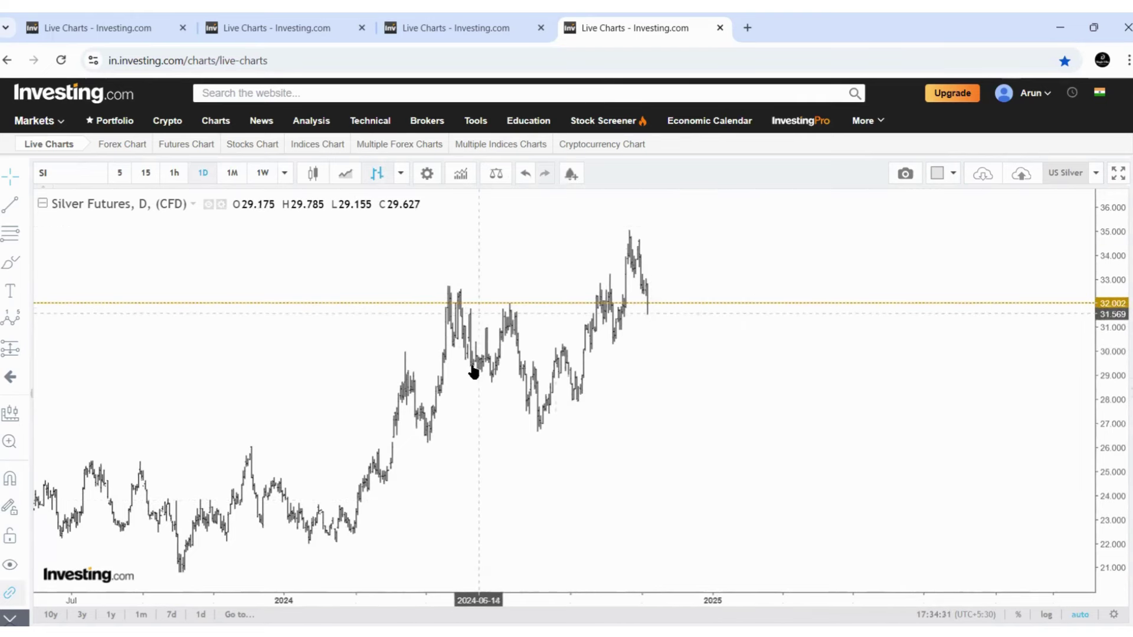
# Step: Set Silver Futures to the weekly interval and show the swings from 2021 up to the 2024 high
pyautogui.click(262, 173)
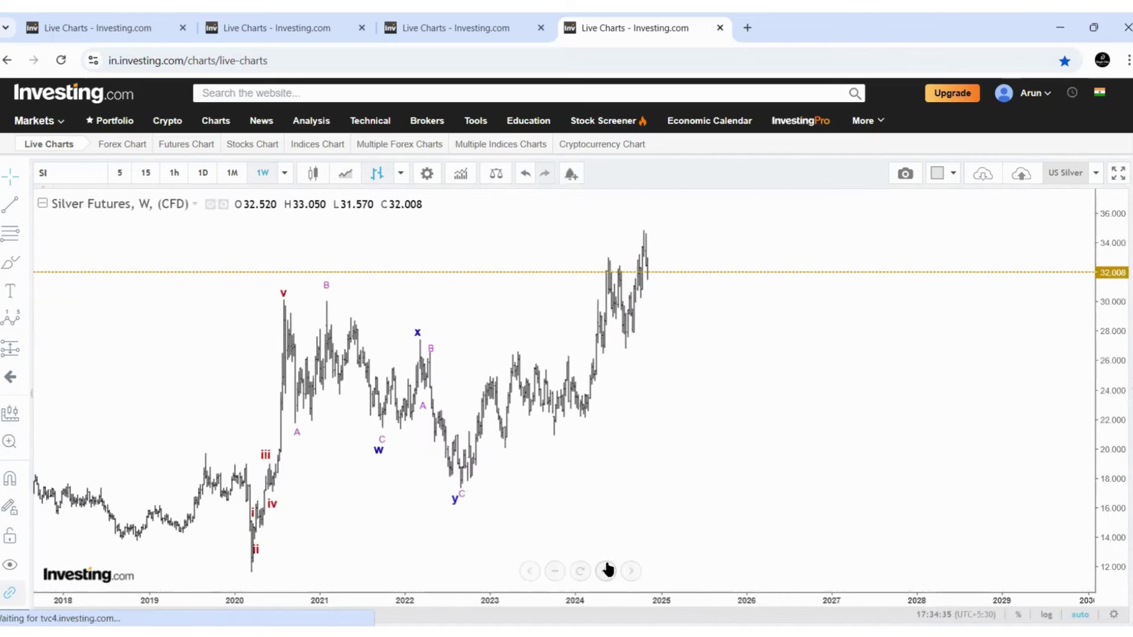
pyautogui.click(606, 572)
pyautogui.scroll(1, 665, 455)
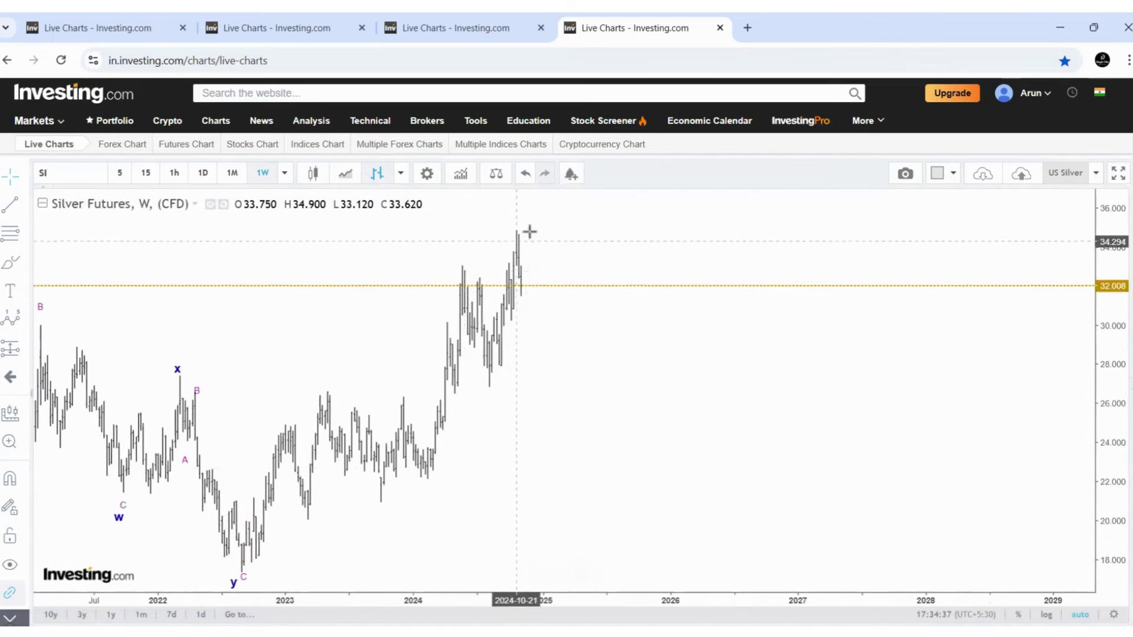
# Step: Rescale the weekly silver chart to a price range of about 14 to 42 and review the swings from 2021 to the latest bar
pyautogui.moveTo(1108, 315); pyautogui.dragTo(866, 417)
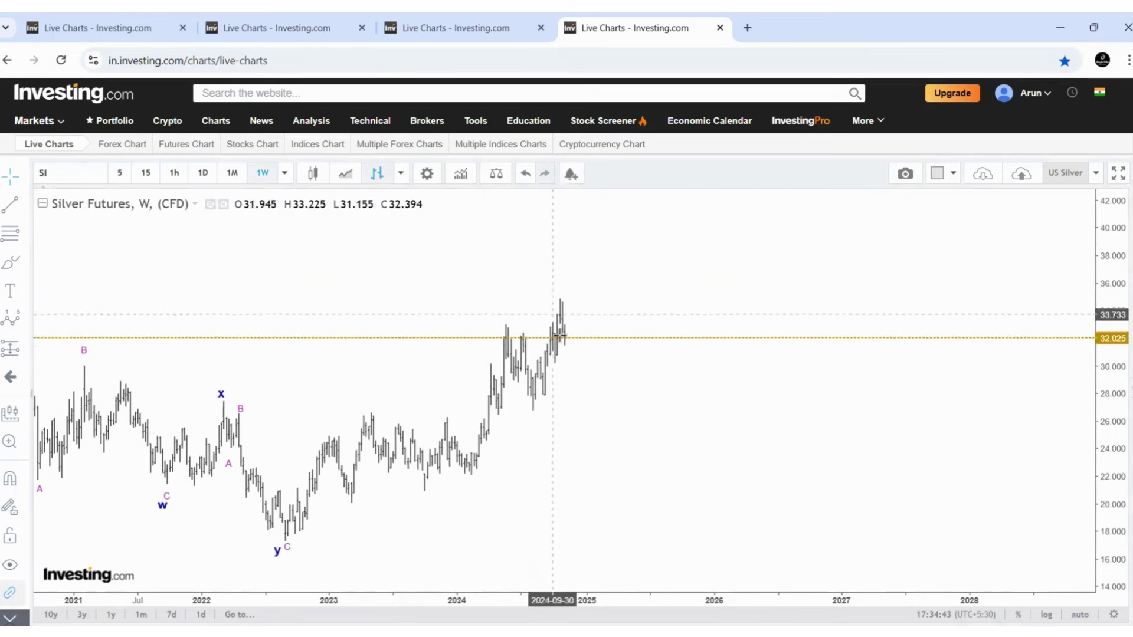
pyautogui.moveTo(426, 335); pyautogui.dragTo(511, 340)
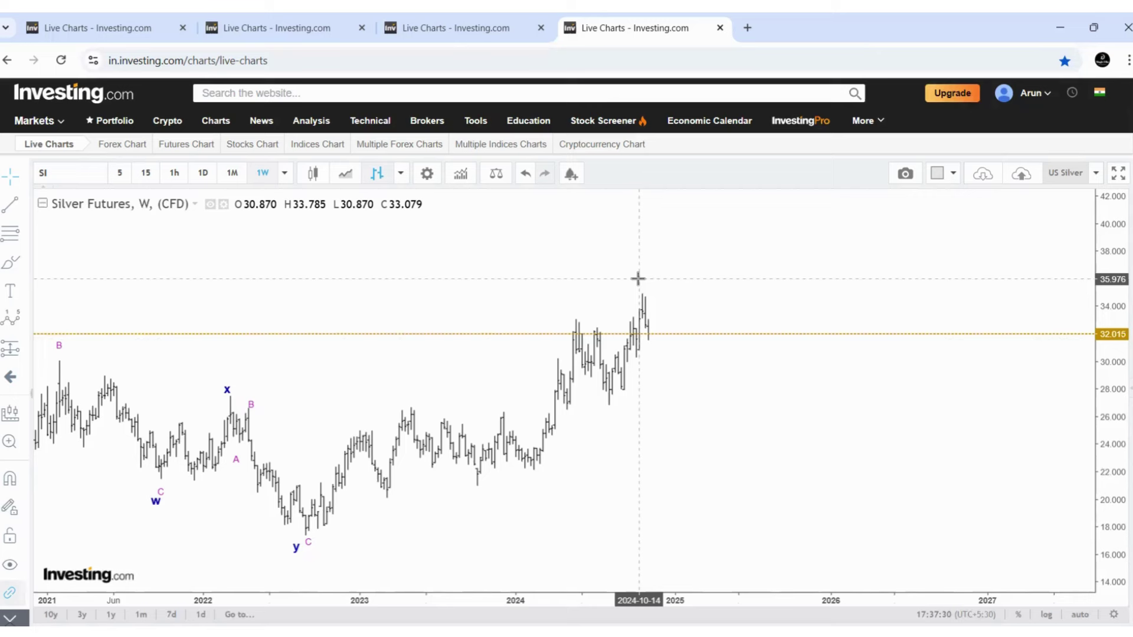
# Step: Return to the hourly Nifty 50 chart and examine the decline since late September against the 24080 and 23760 levels and the ABC projection
pyautogui.click(162, 12)
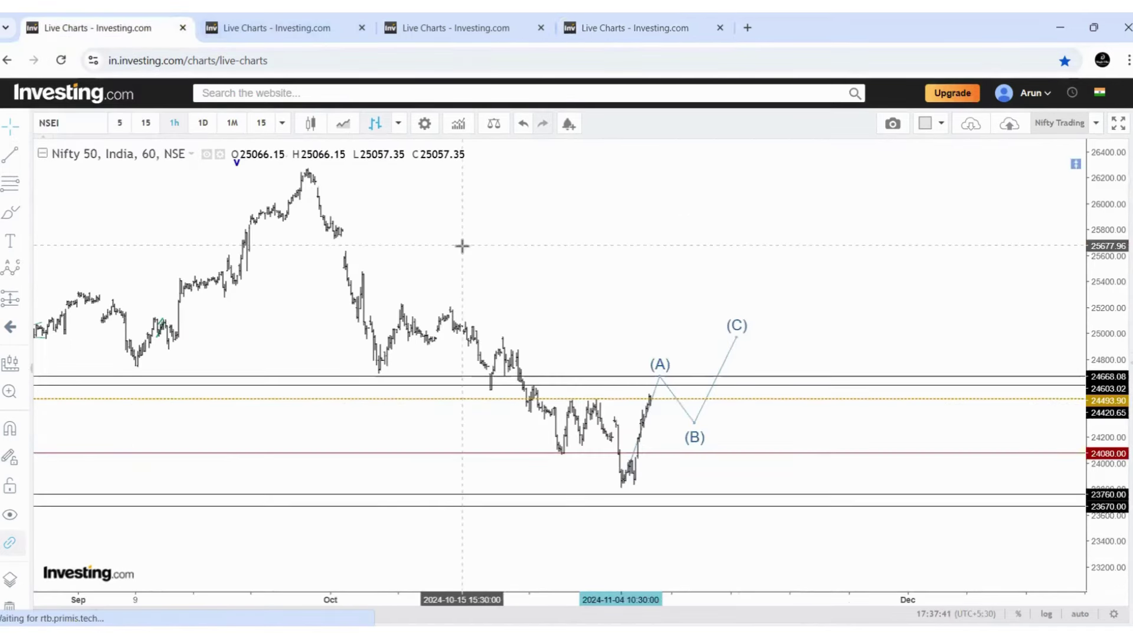
pyautogui.click(538, 378)
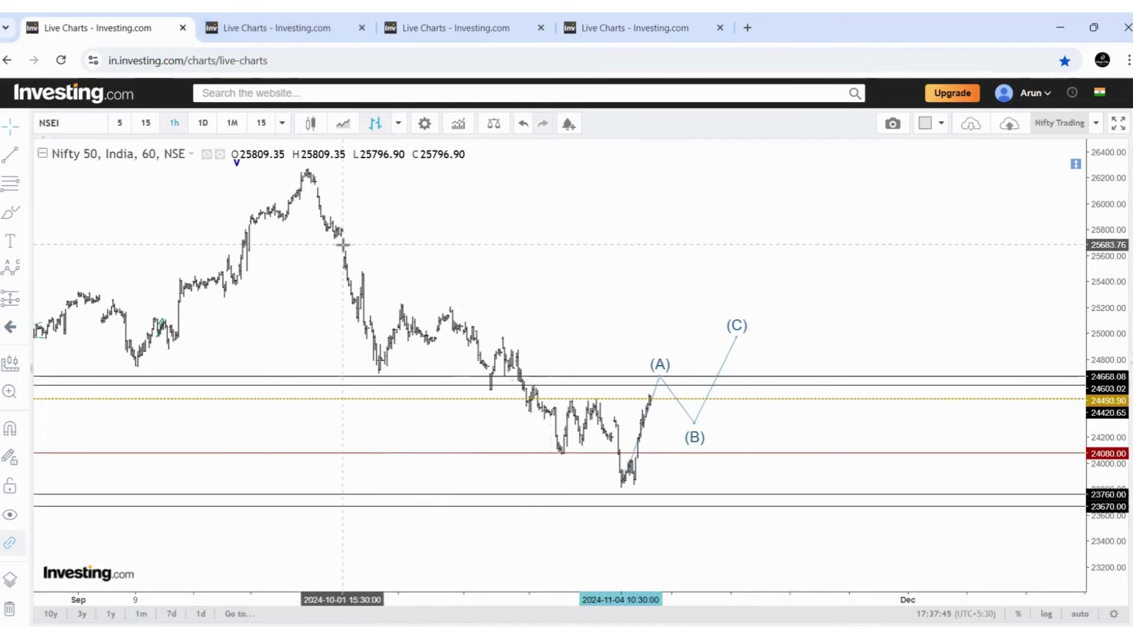
pyautogui.click(561, 455)
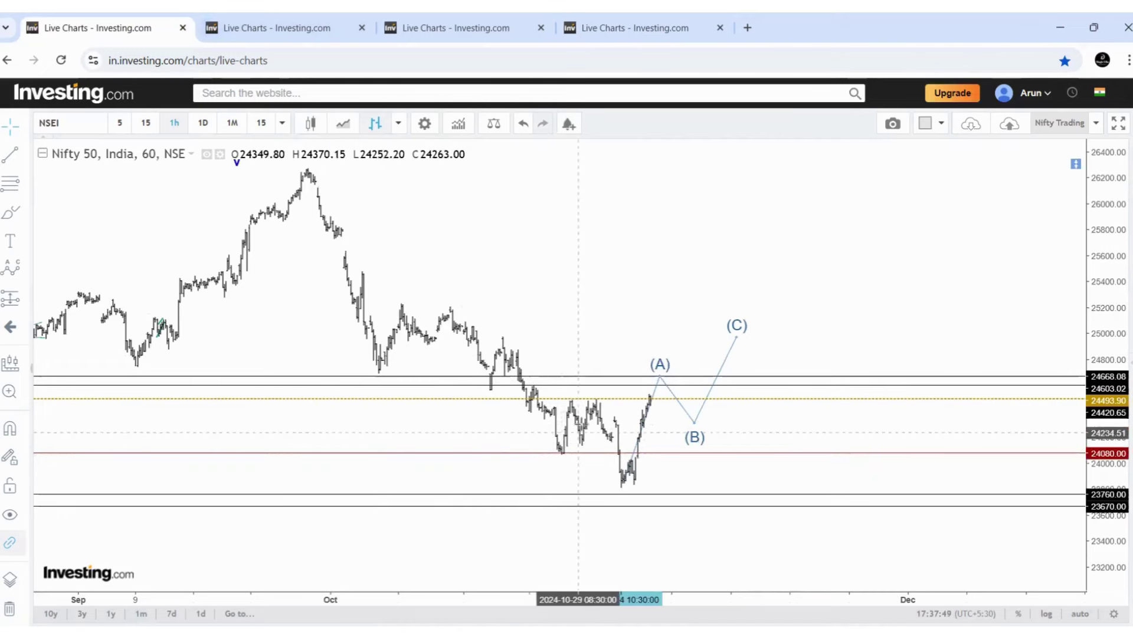
pyautogui.click(625, 483)
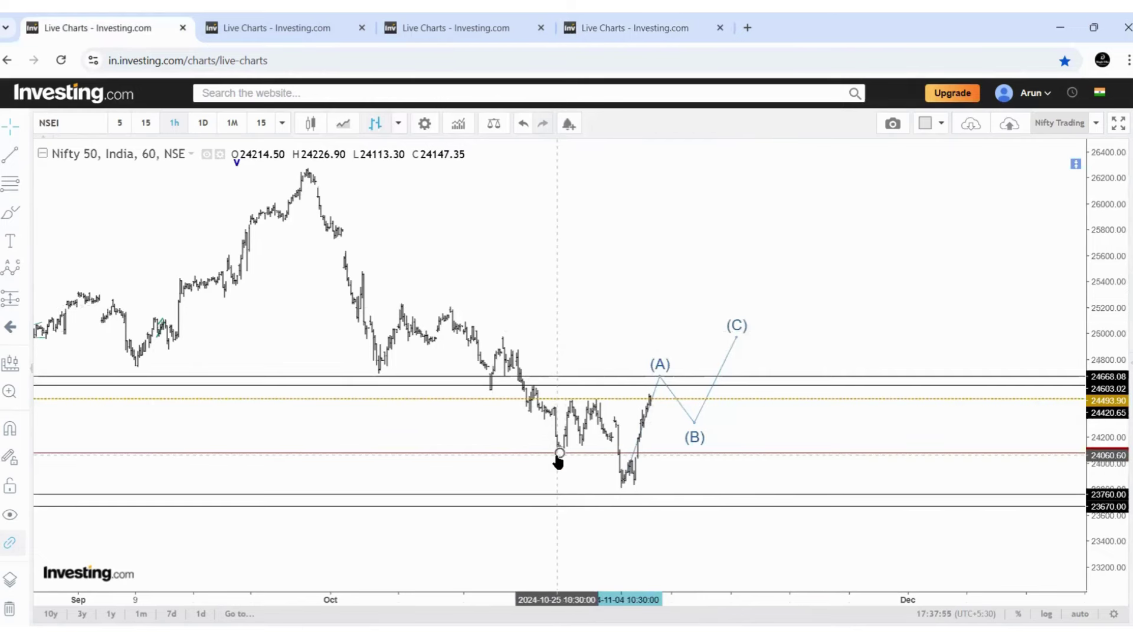
pyautogui.moveTo(661, 424); pyautogui.dragTo(690, 498)
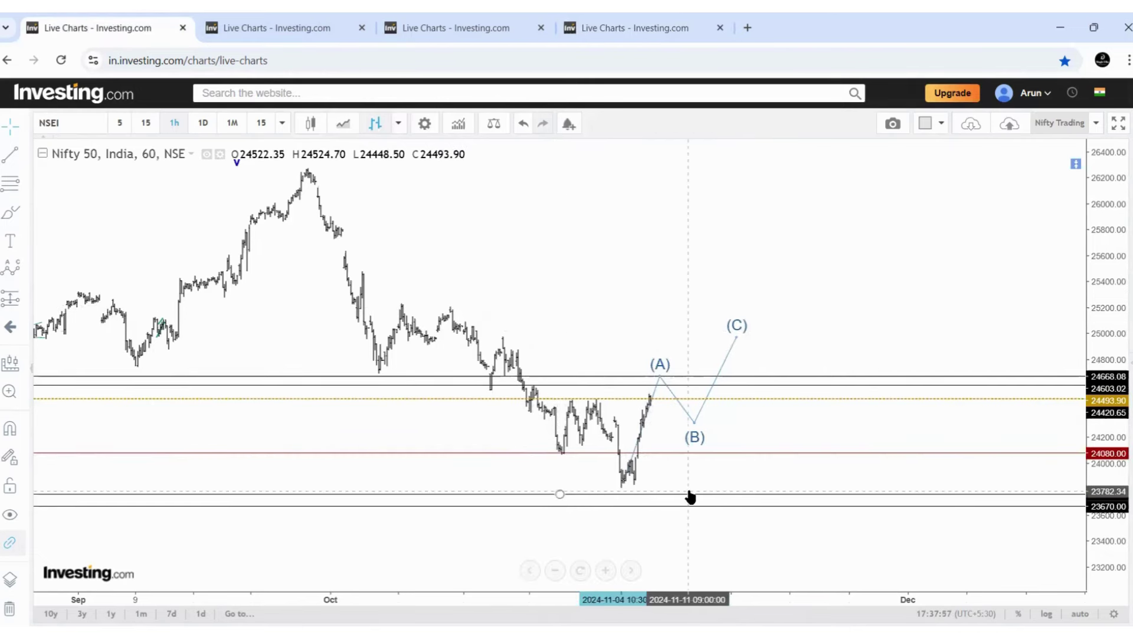